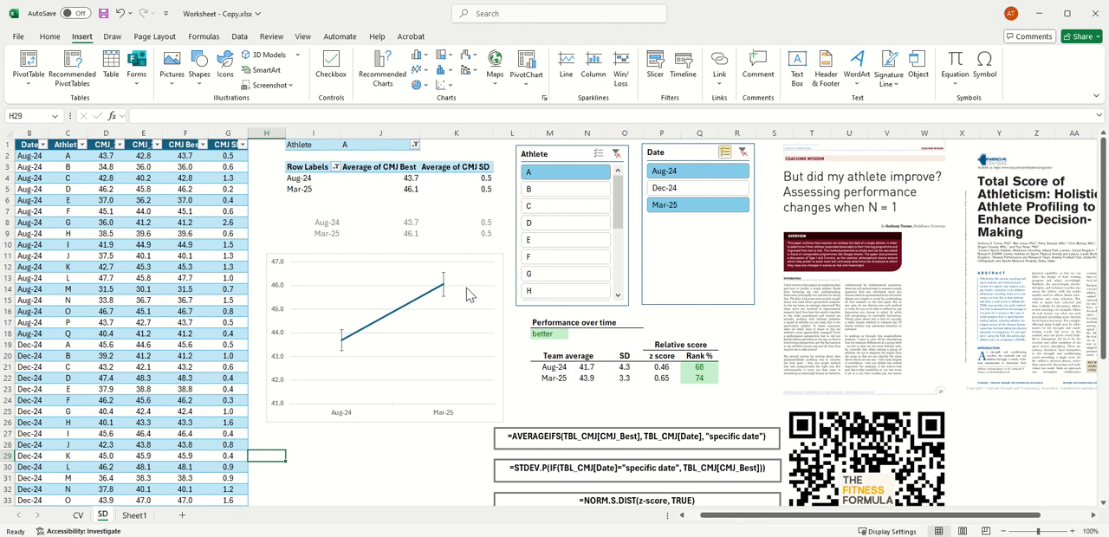
# Step: Filter the SD dashboard with the Athlete slicer to athlete Q, G and finally A to compare their Aug-24 and Mar-25 results
pyautogui.moveTo(617, 199); pyautogui.dragTo(617, 261)
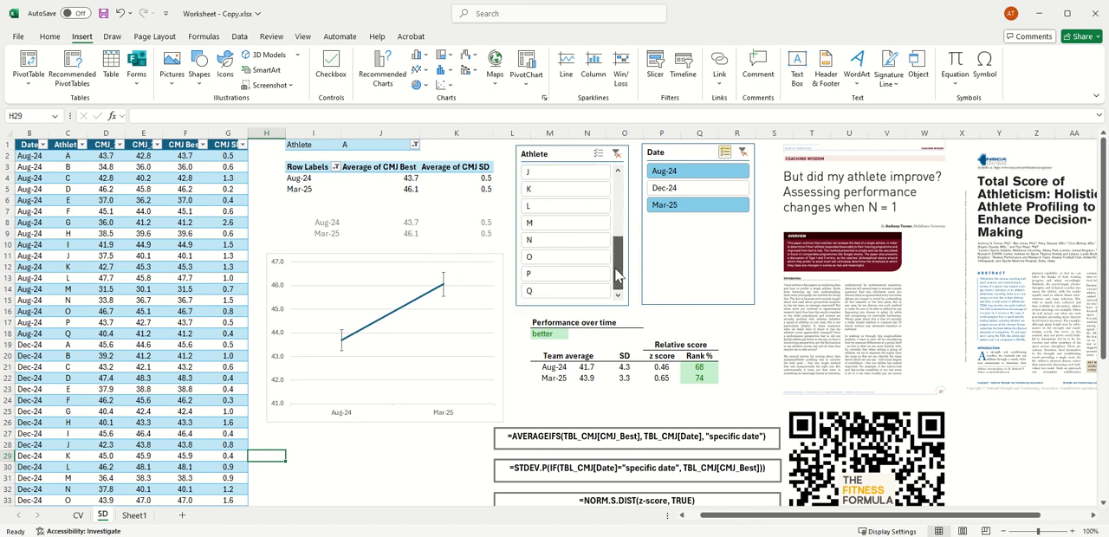
pyautogui.click(578, 293)
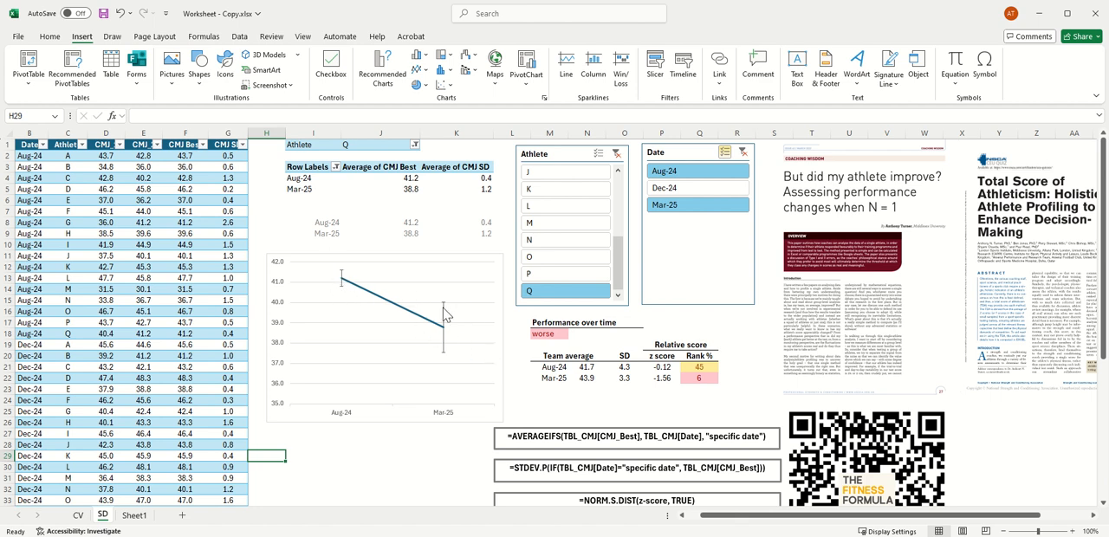
pyautogui.scroll(3, 614, 262)
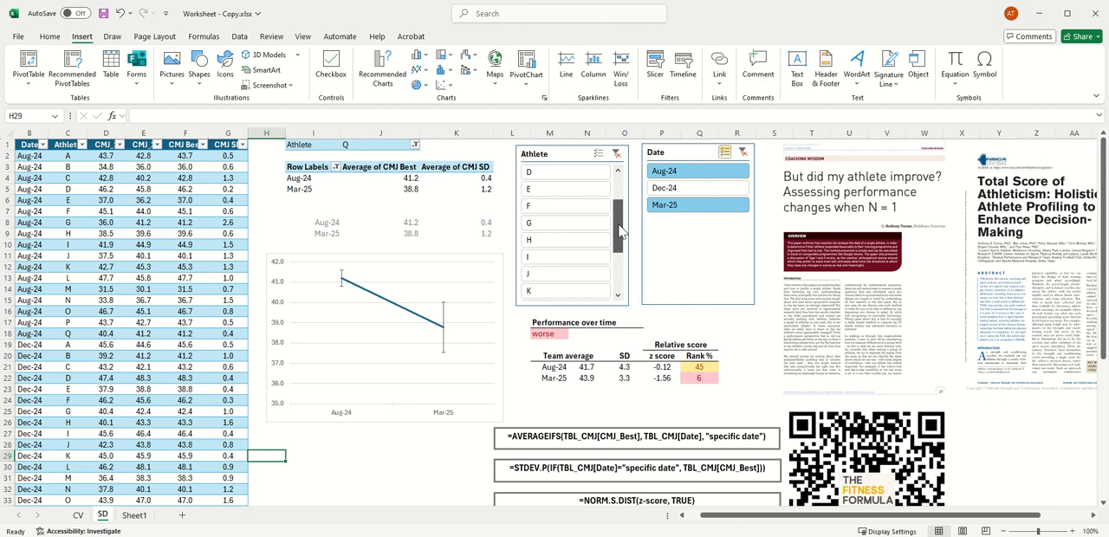
pyautogui.click(573, 223)
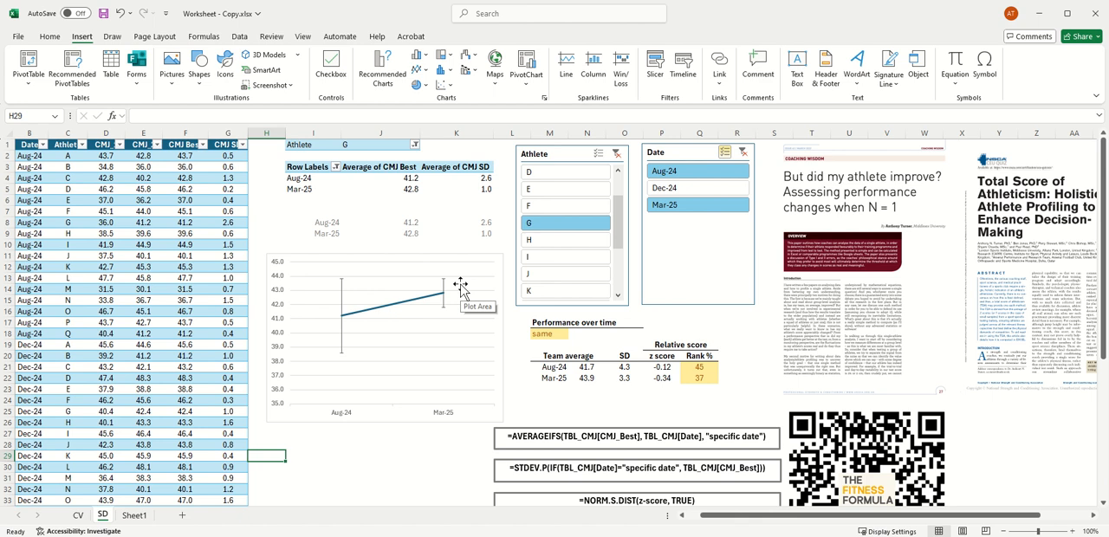
pyautogui.moveTo(619, 217); pyautogui.dragTo(619, 180)
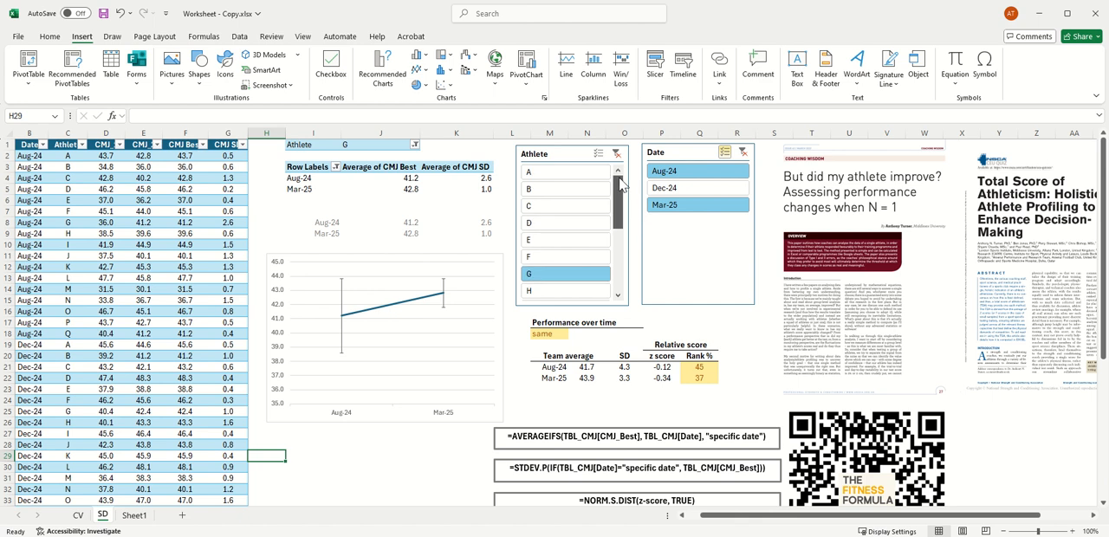
pyautogui.click(562, 176)
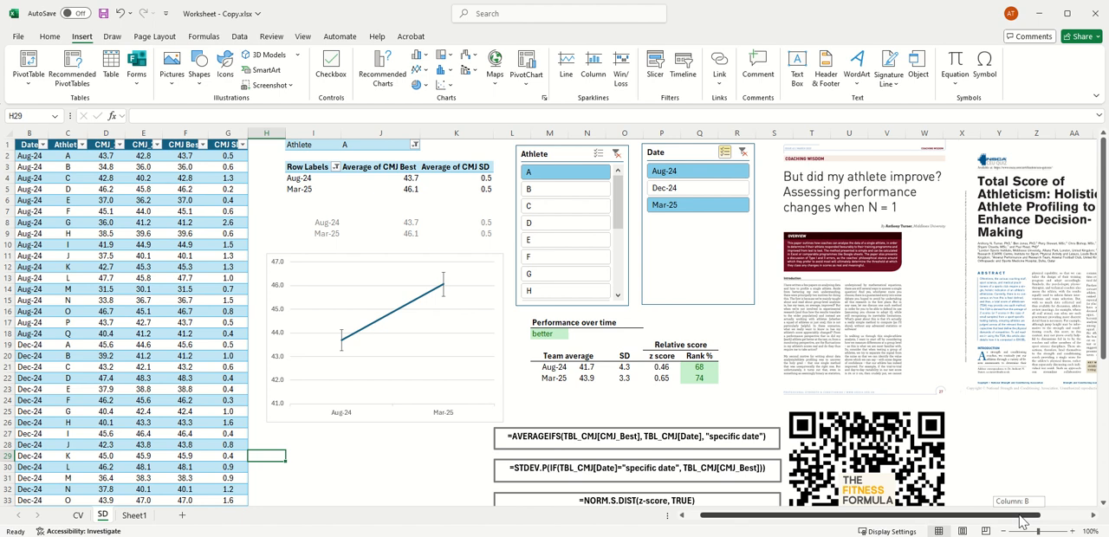
# Step: Look over the reference articles and formula notes beside the dashboard, and filter the results by athletes D, F and H in turn
pyautogui.hscroll(2, 1009, 513)
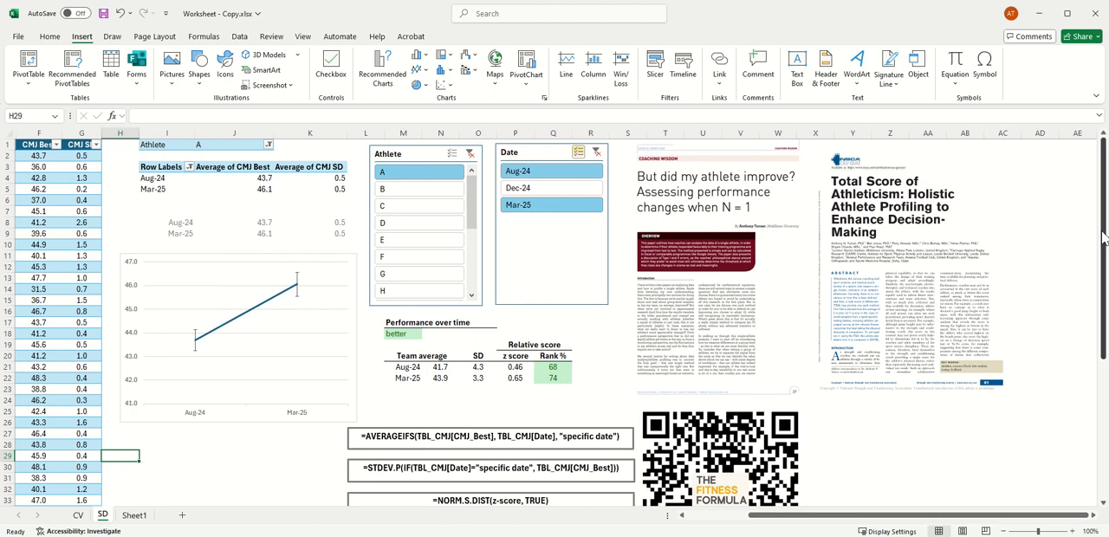
pyautogui.moveTo(1103, 237); pyautogui.dragTo(1002, 332)
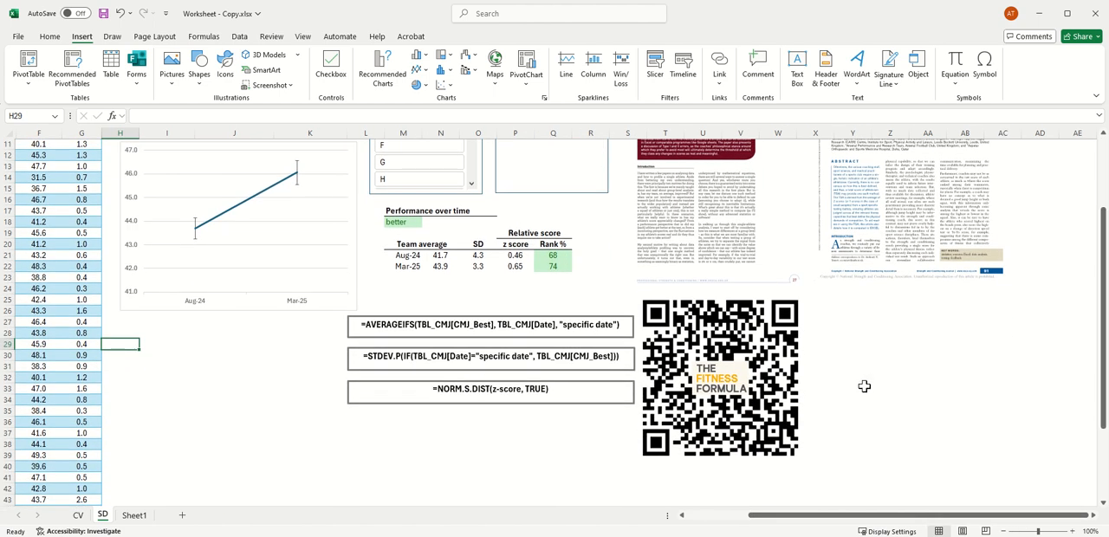
pyautogui.scroll(3, 1040, 407)
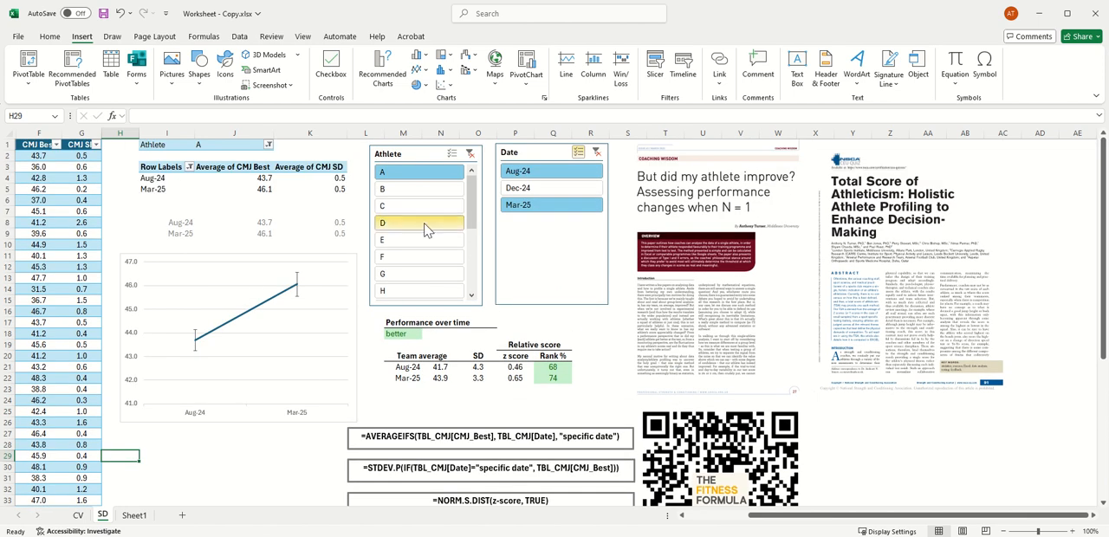
pyautogui.click(424, 229)
pyautogui.click(415, 256)
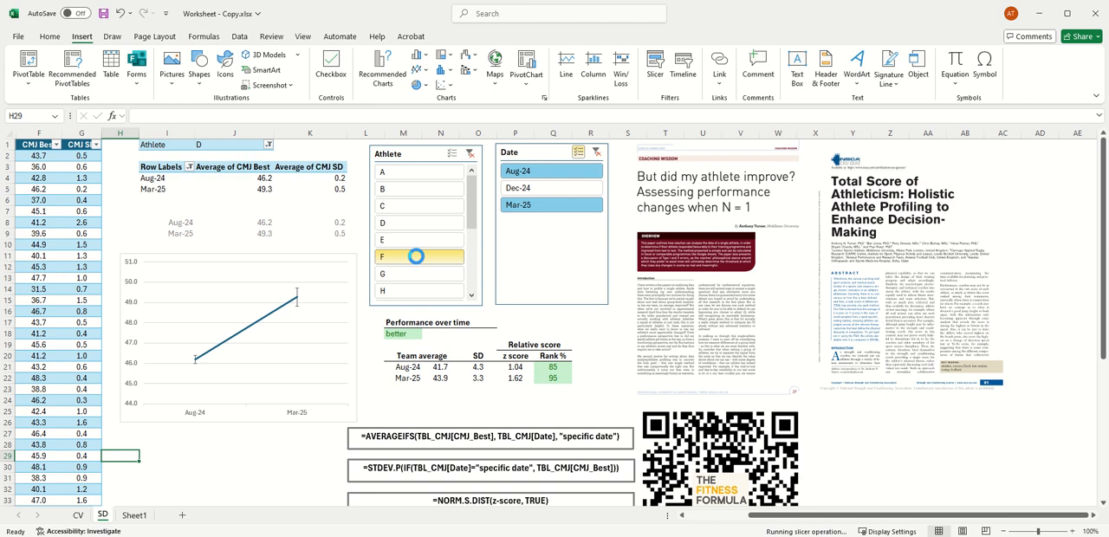
pyautogui.click(425, 292)
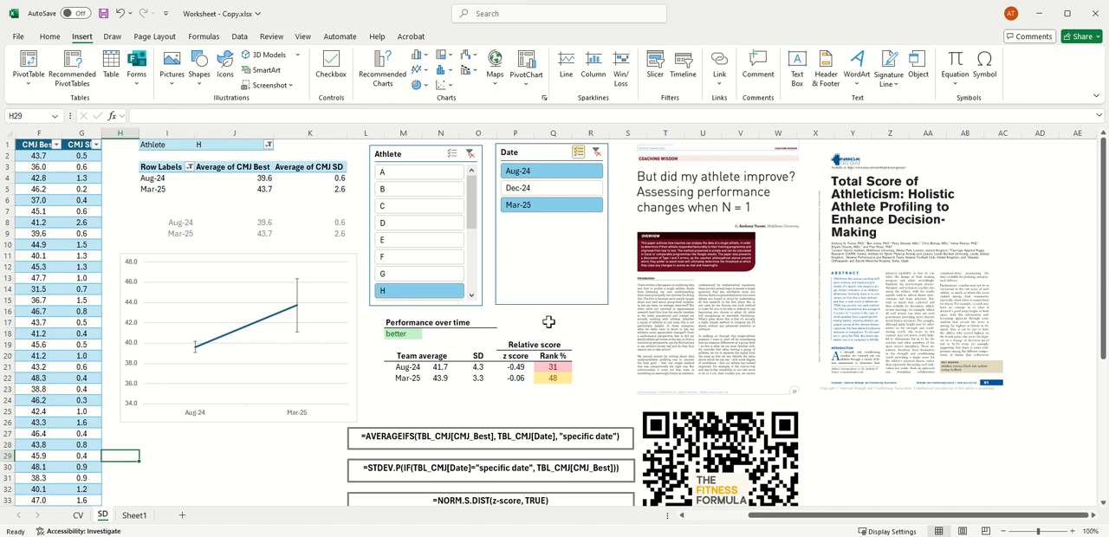
# Step: On Sheet1, convert the jump data in B3:G54 into a table with headers
pyautogui.click(134, 516)
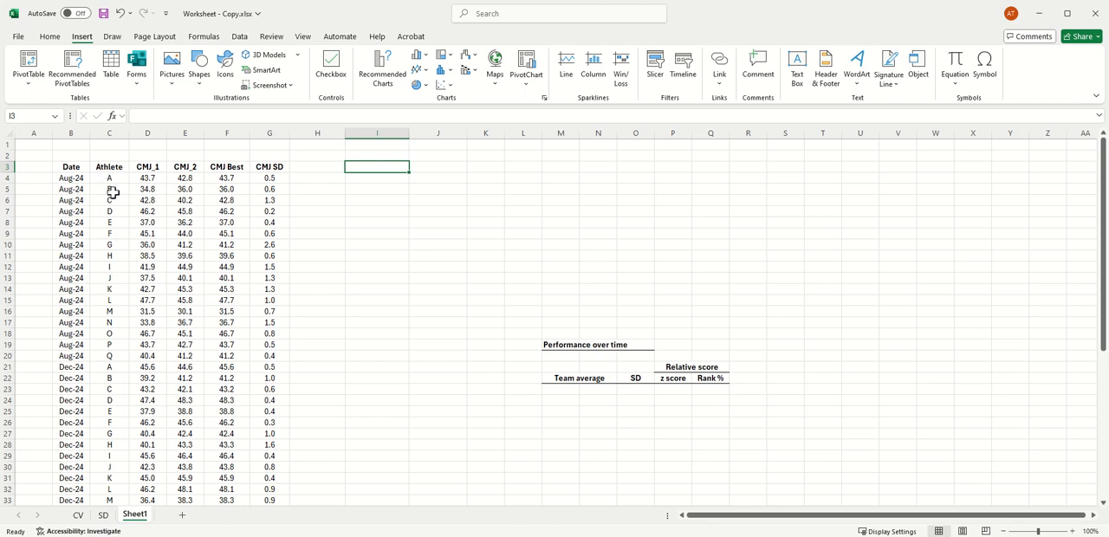
pyautogui.scroll(-8, 111, 173)
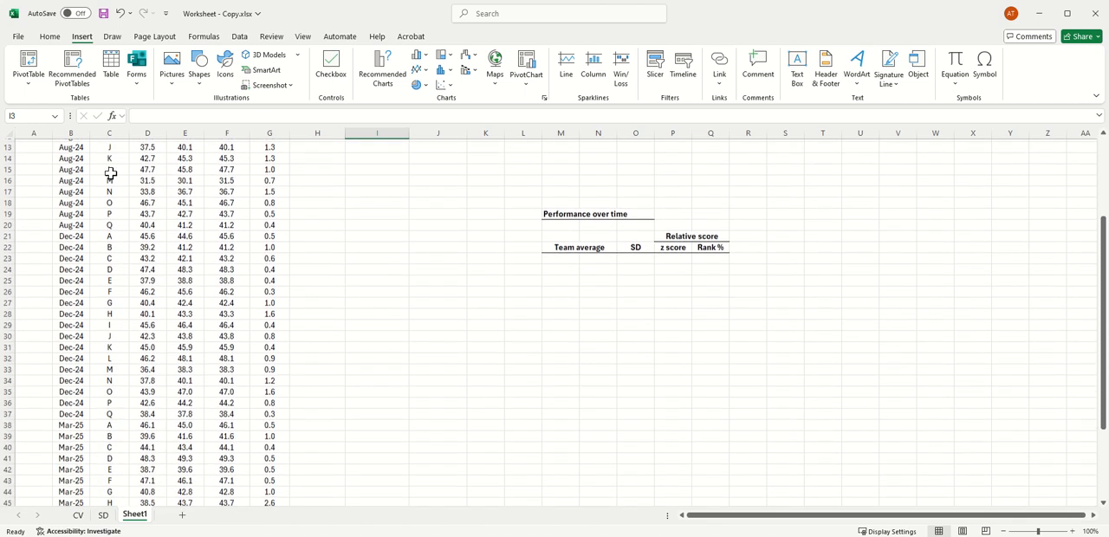
pyautogui.scroll(8, 111, 173)
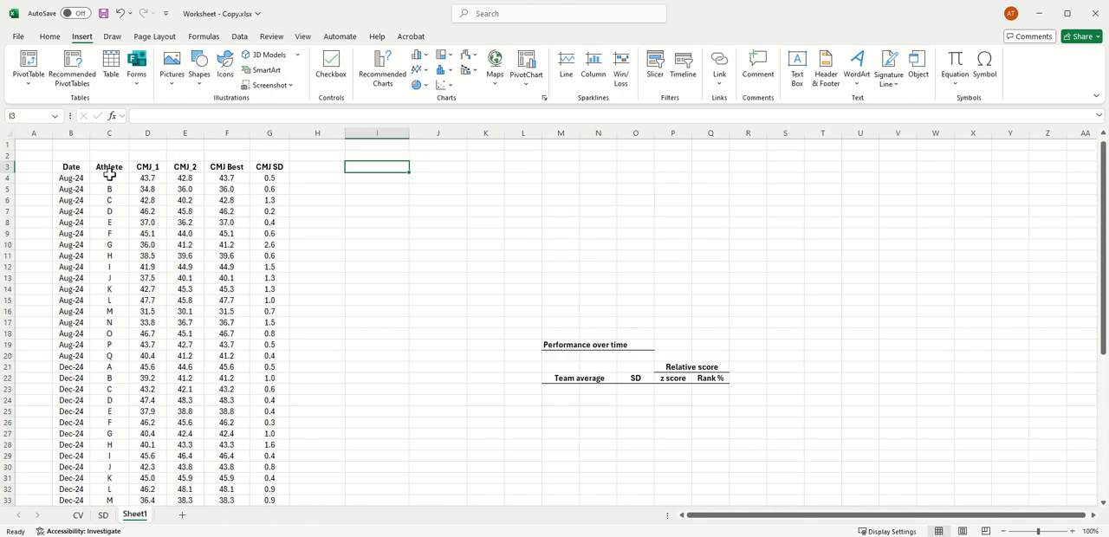
pyautogui.click(83, 167)
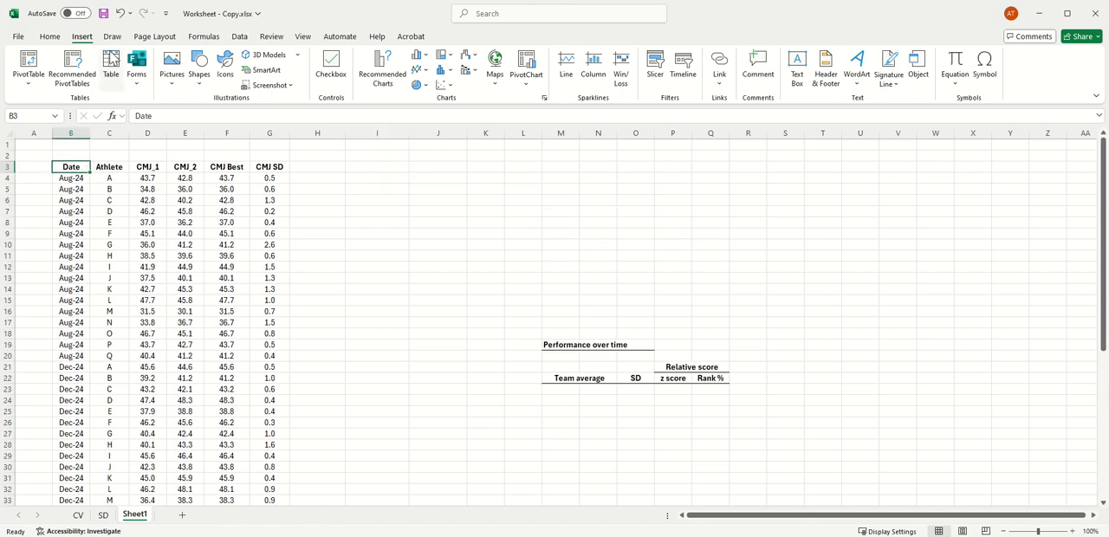
pyautogui.click(111, 70)
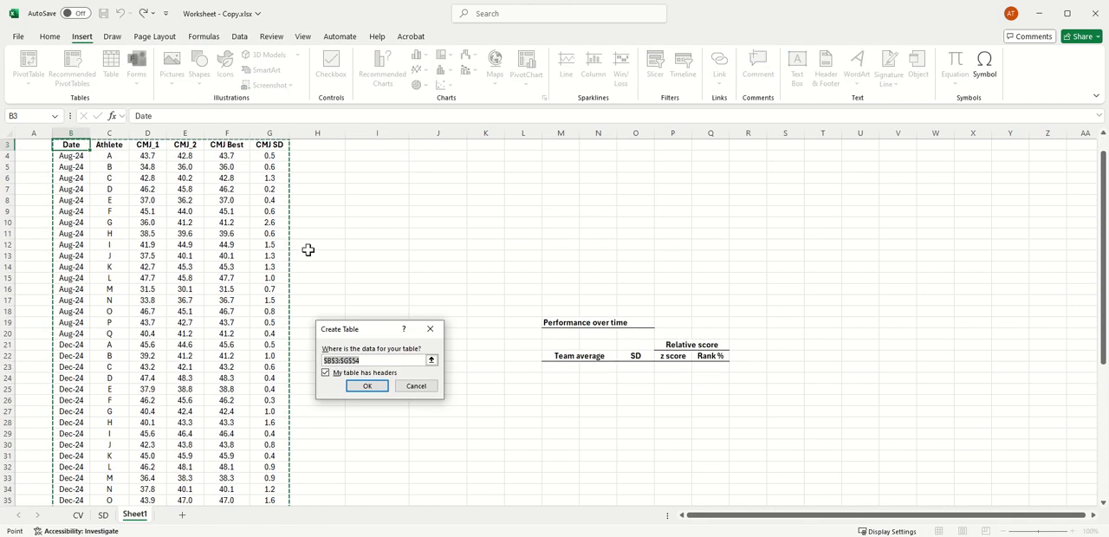
pyautogui.click(368, 388)
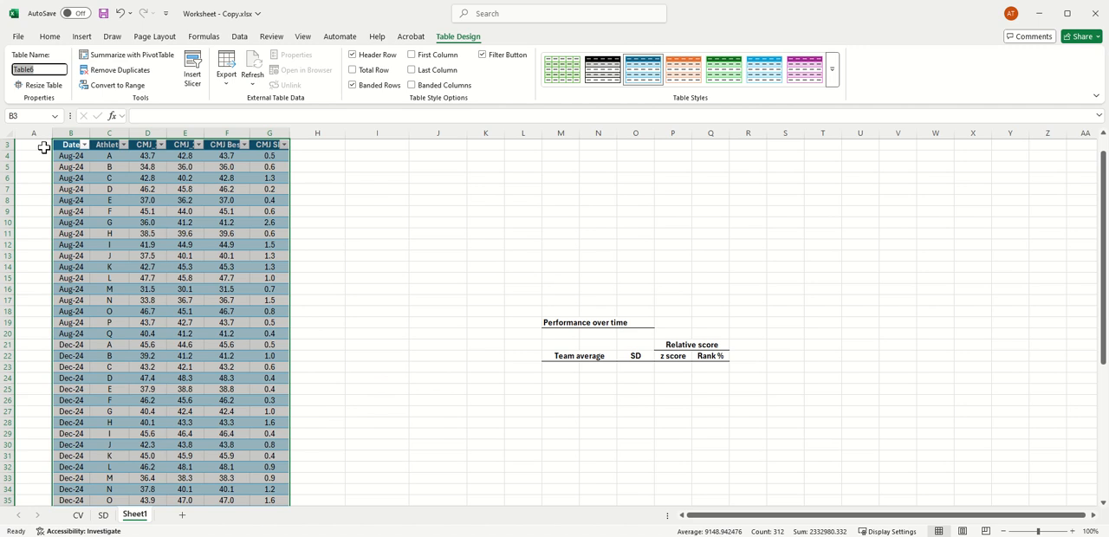
# Step: Name the table TBL_CMJ and check the formulas in the first CMJ Best and CMJ SD cells
pyautogui.write('TBL_CMJ')
pyautogui.press('Return')
pyautogui.click(441, 166)
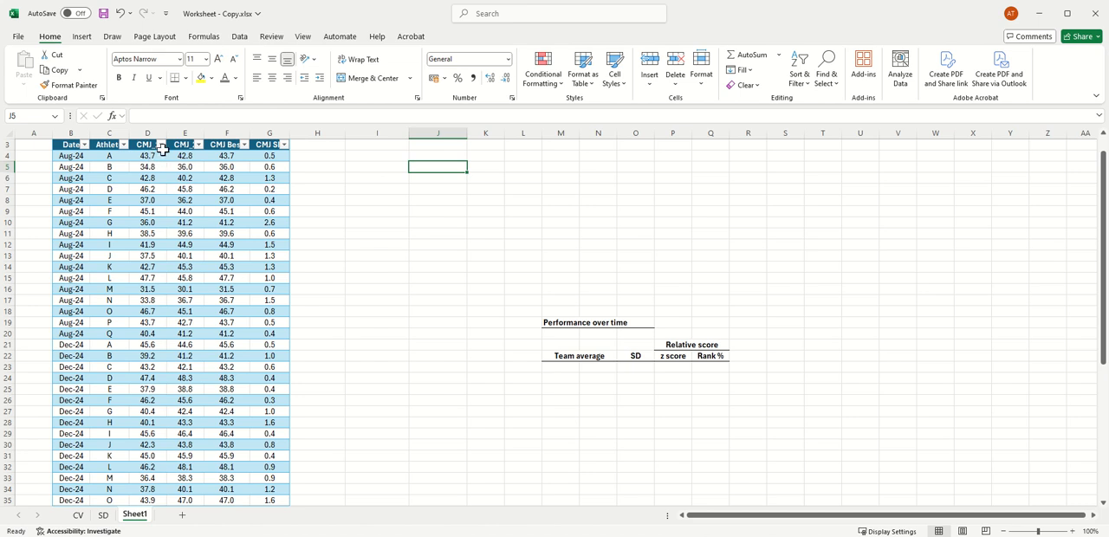
pyautogui.click(228, 154)
pyautogui.click(275, 157)
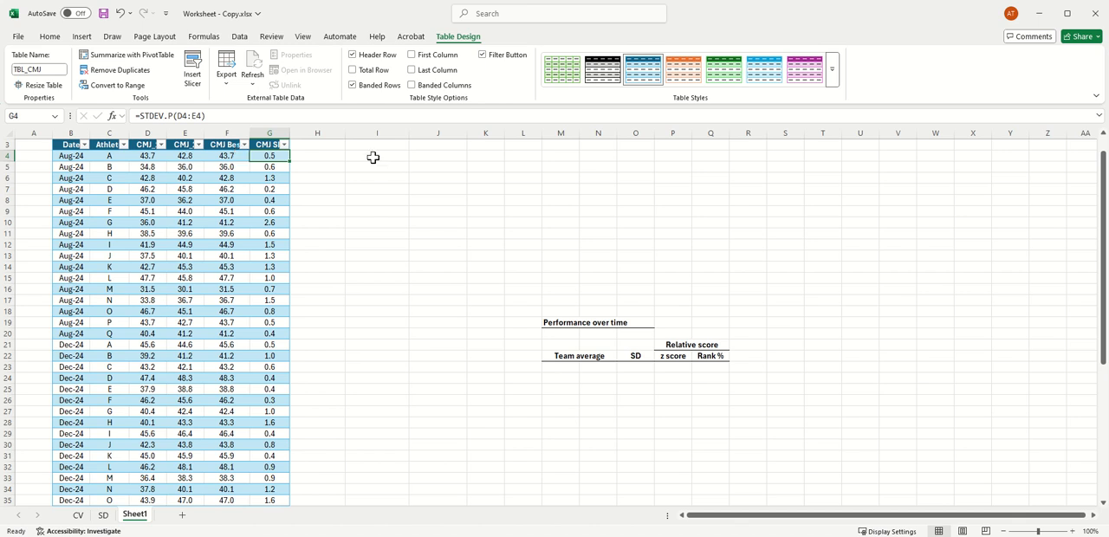
# Step: Create a PivotTable from TBL_CMJ and place it in the existing worksheet at Sheet1 cell I3
pyautogui.scroll(1, 295, 182)
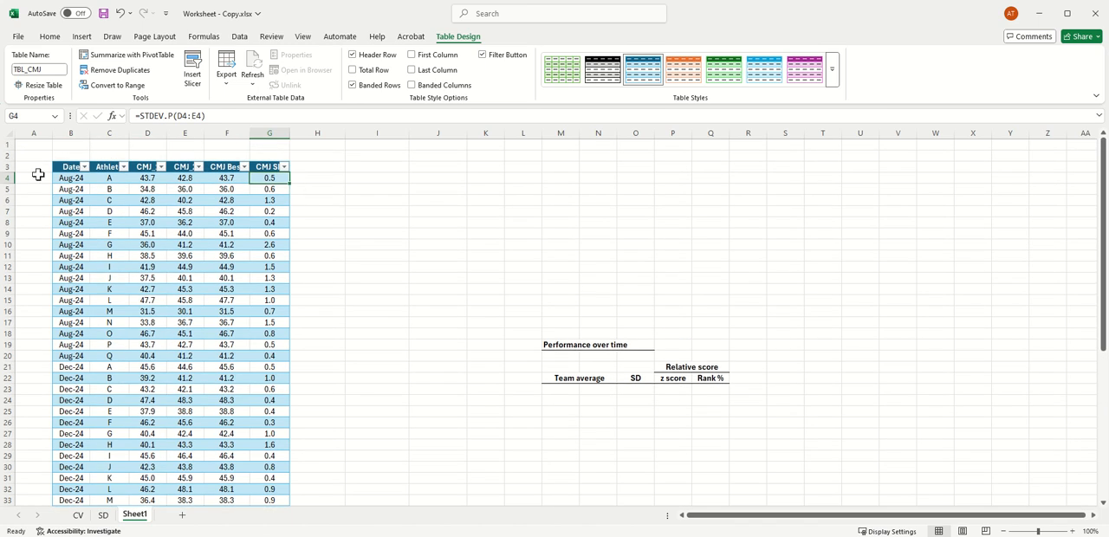
pyautogui.click(77, 179)
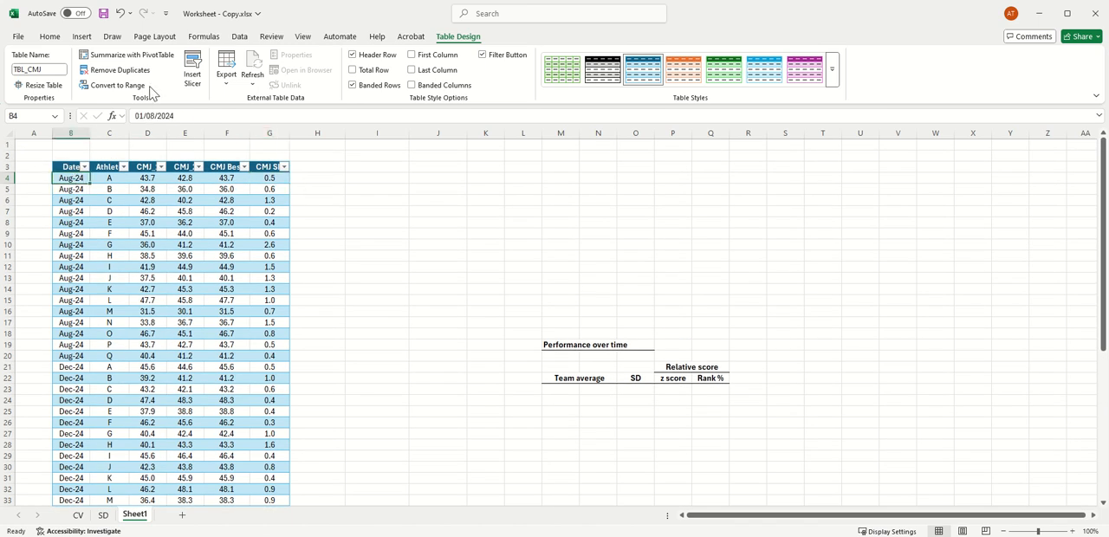
pyautogui.click(157, 59)
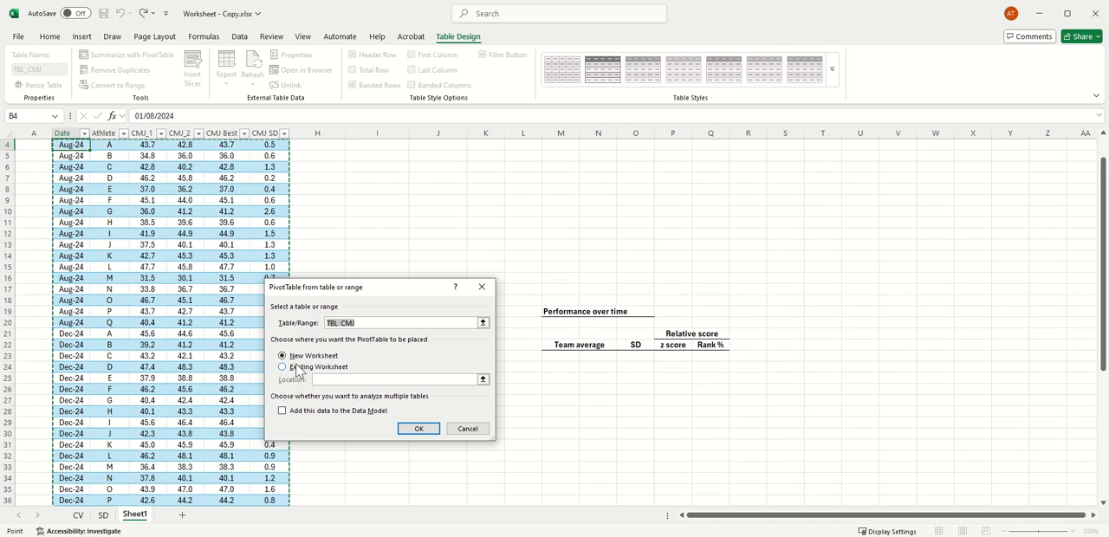
pyautogui.scroll(1, 401, 269)
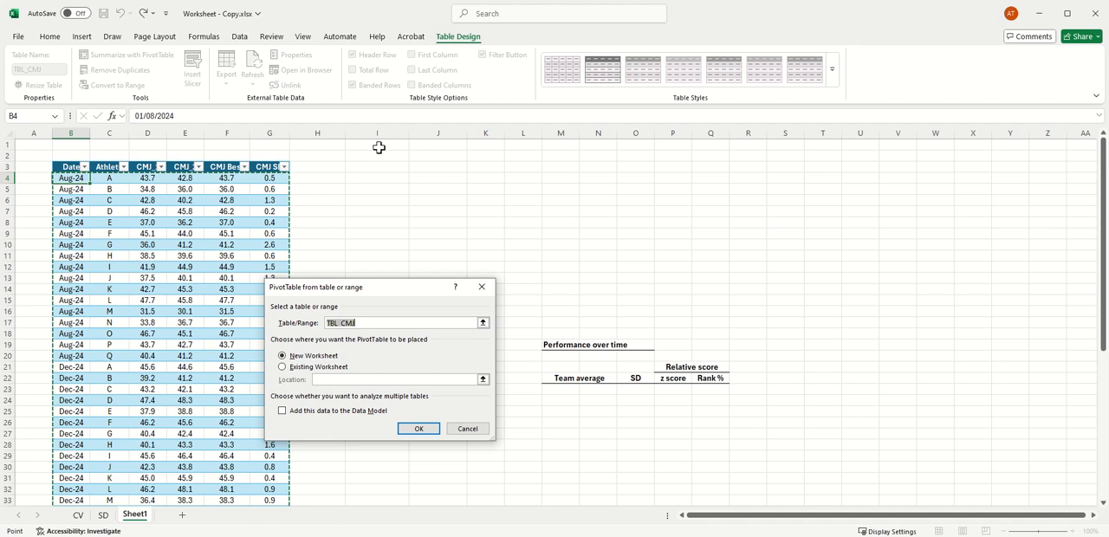
pyautogui.click(382, 166)
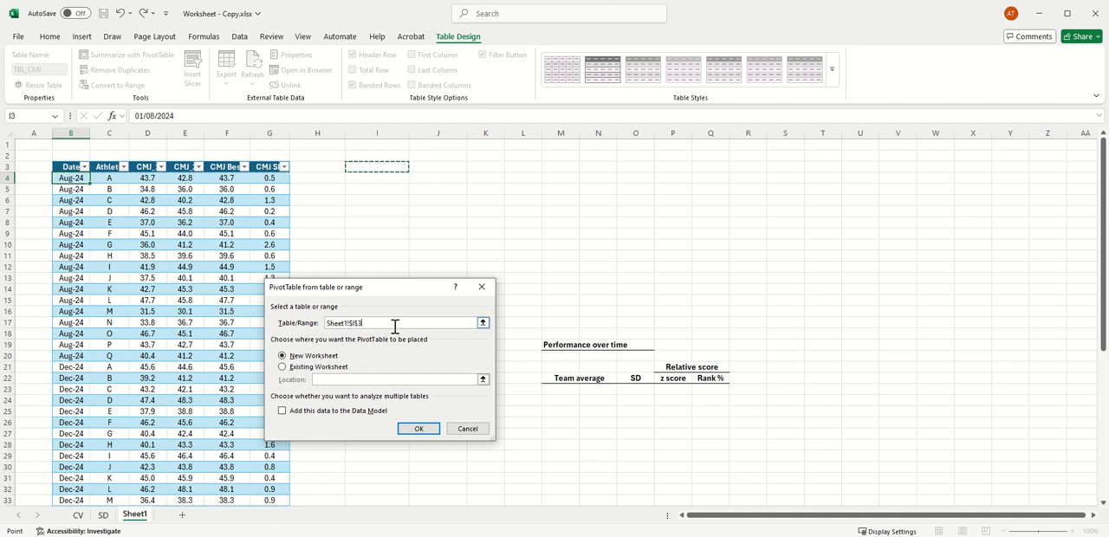
pyautogui.moveTo(393, 322); pyautogui.dragTo(317, 323)
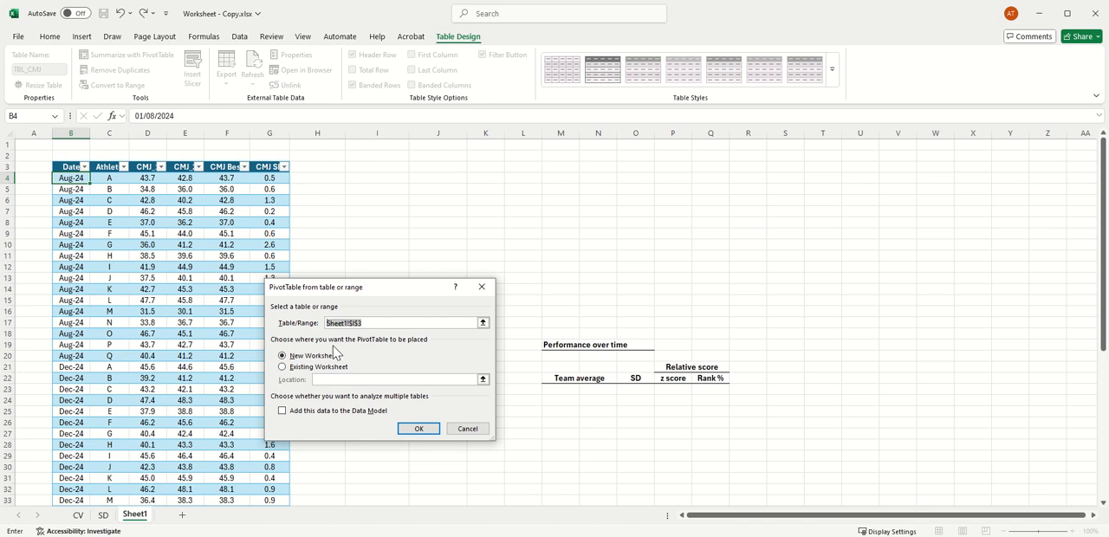
pyautogui.write('TBL_CMJ')
pyautogui.click(283, 367)
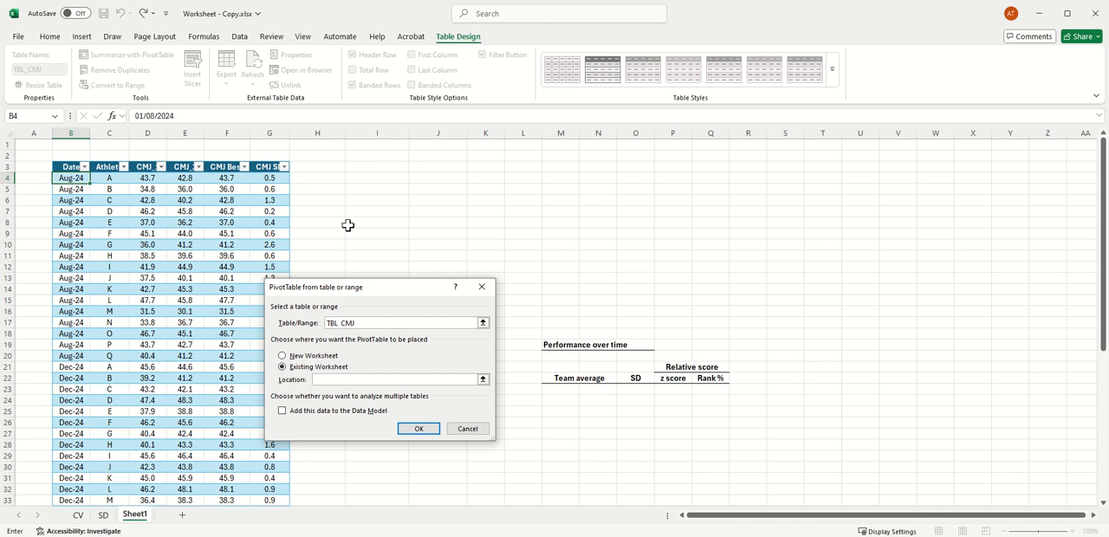
pyautogui.click(399, 166)
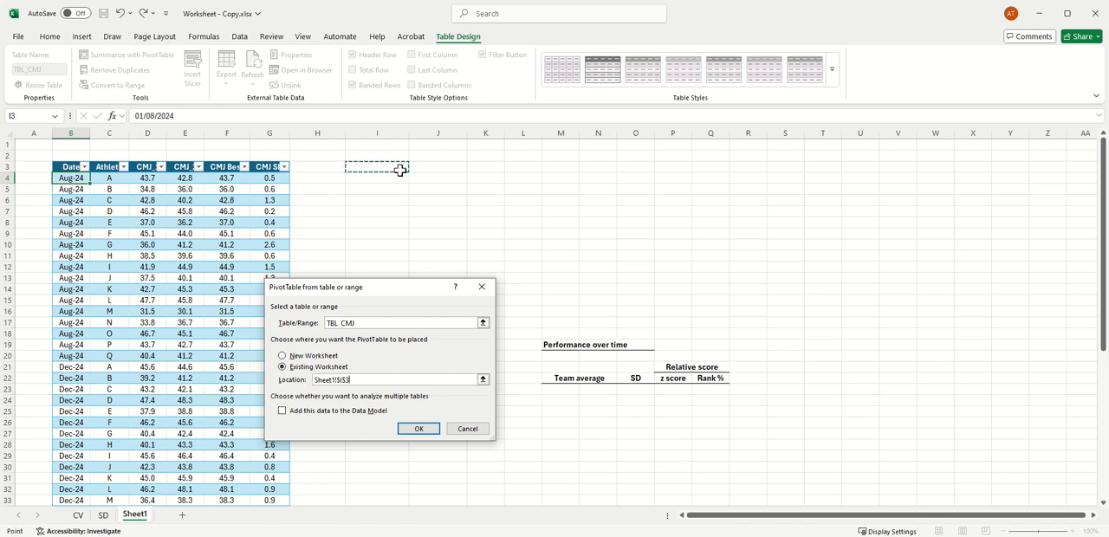
pyautogui.click(413, 429)
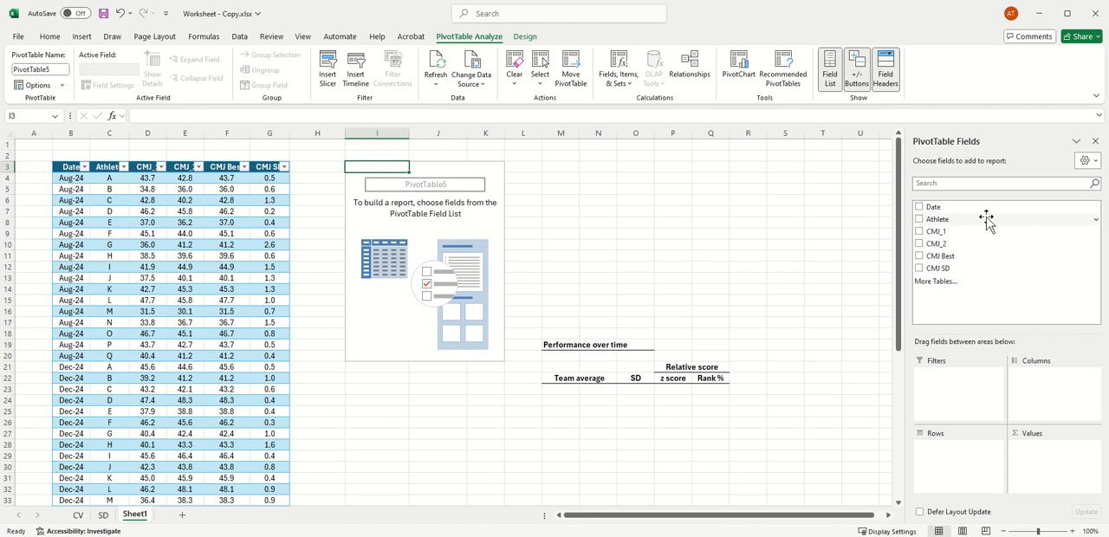
# Step: Add Athlete as the PivotTable filter and Date as its rows, removing the Years, Quarters and Months date groupings
pyautogui.moveTo(940, 221); pyautogui.dragTo(943, 381)
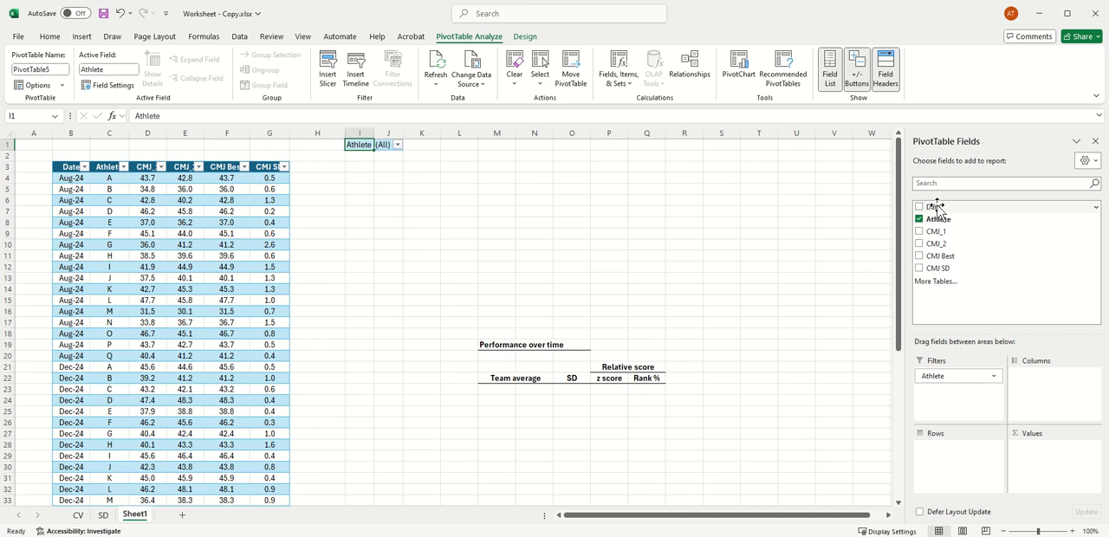
pyautogui.moveTo(939, 208); pyautogui.dragTo(956, 460)
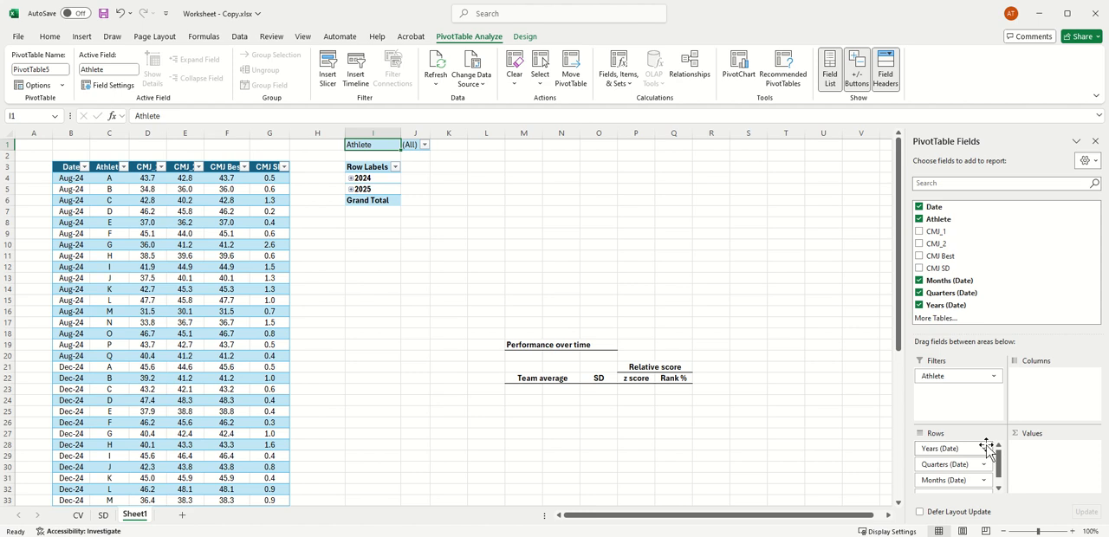
pyautogui.click(984, 448)
pyautogui.click(974, 422)
pyautogui.click(994, 449)
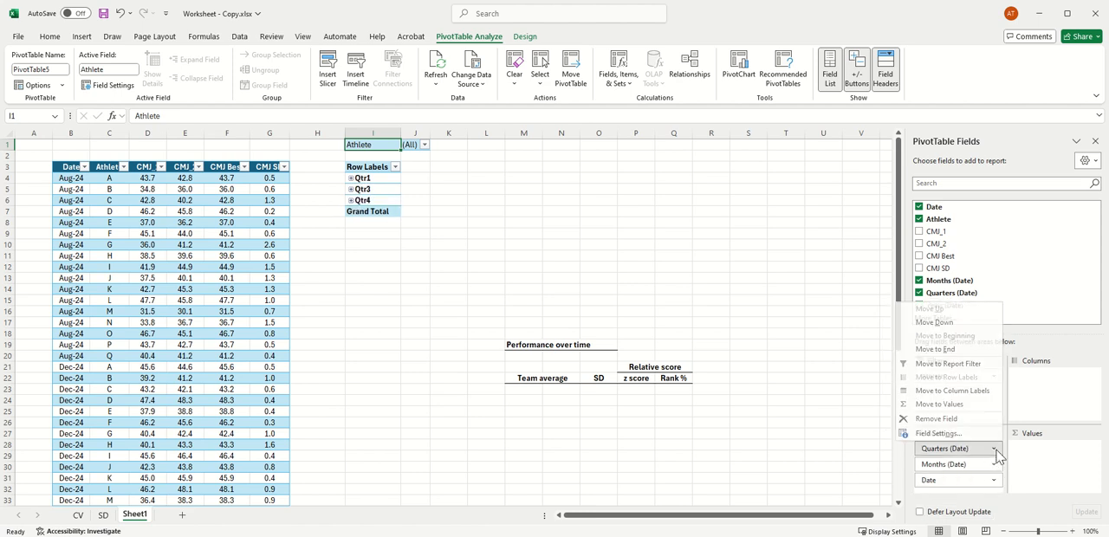
pyautogui.click(980, 420)
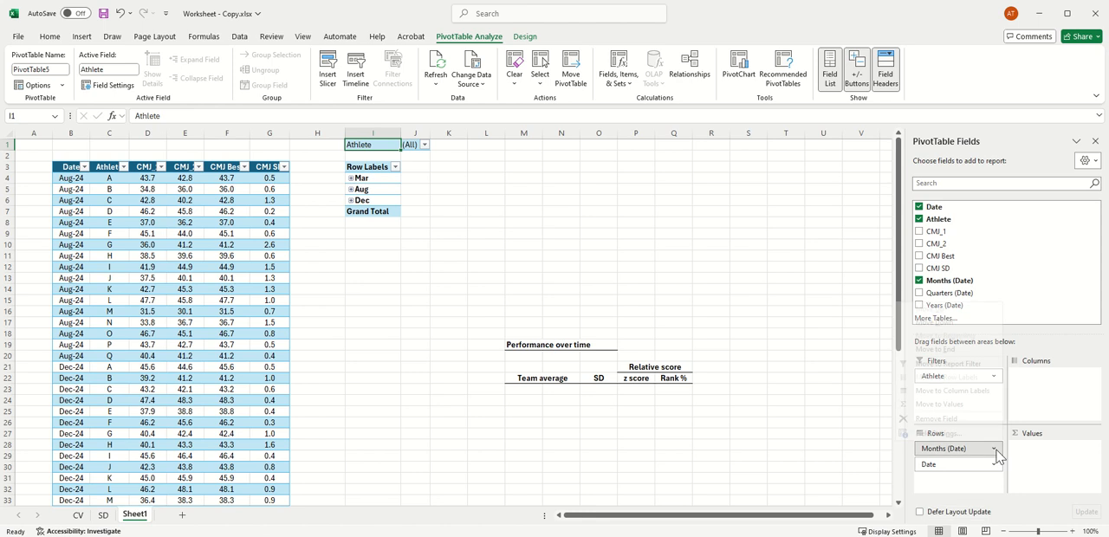
pyautogui.click(994, 450)
pyautogui.click(979, 421)
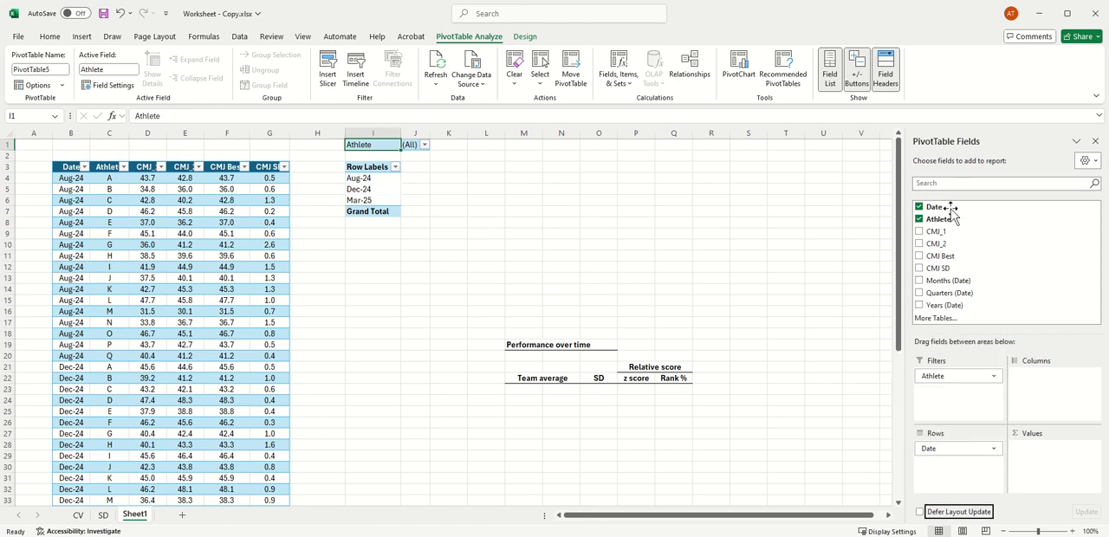
# Step: Add CMJ Best and CMJ SD as PivotTable values and summarize both fields by Max
pyautogui.moveTo(940, 257); pyautogui.dragTo(1039, 450)
pyautogui.moveTo(939, 268); pyautogui.dragTo(1049, 472)
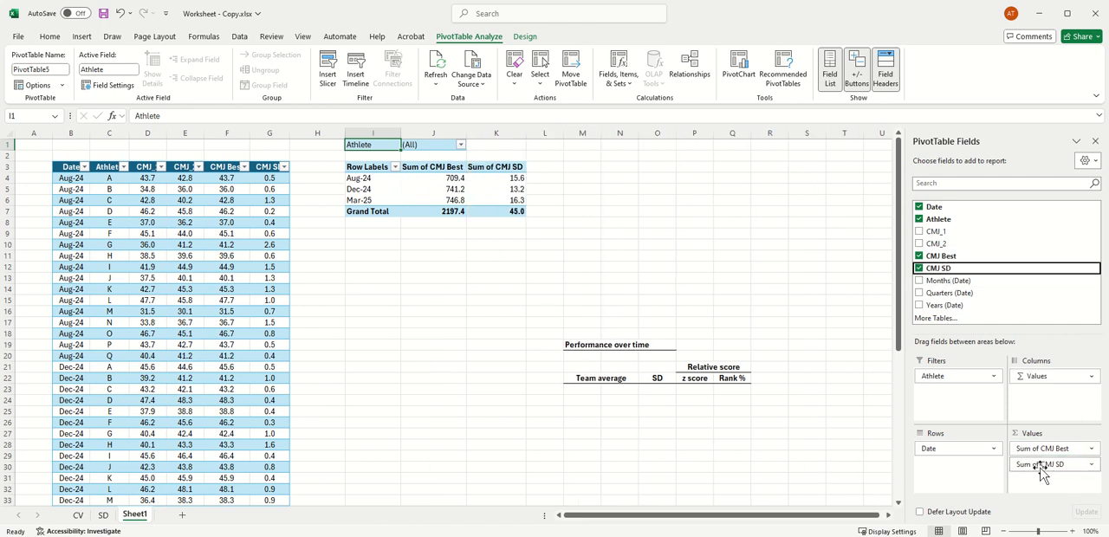
pyautogui.click(1091, 448)
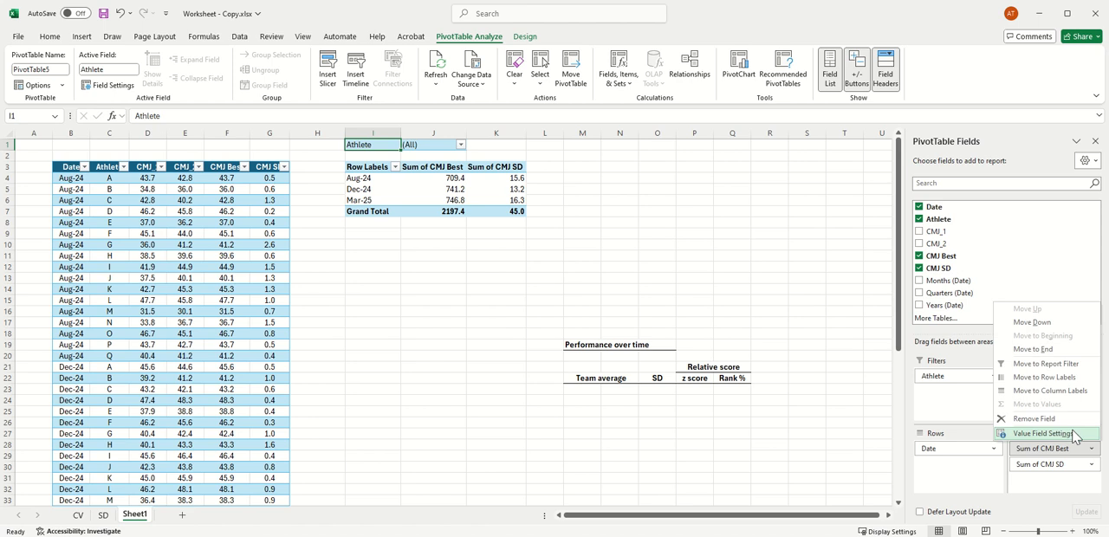
pyautogui.click(1070, 433)
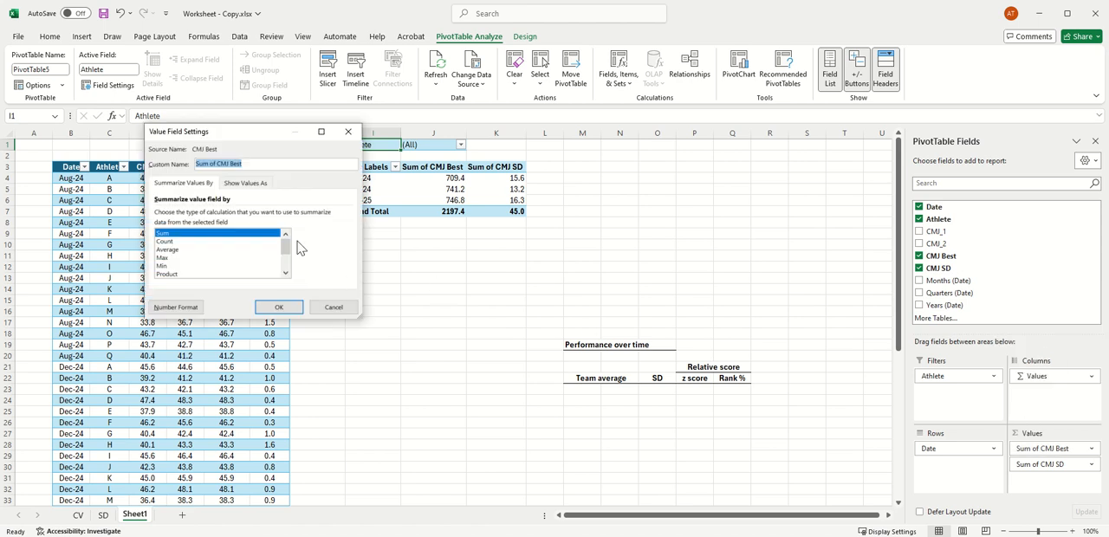
pyautogui.click(168, 258)
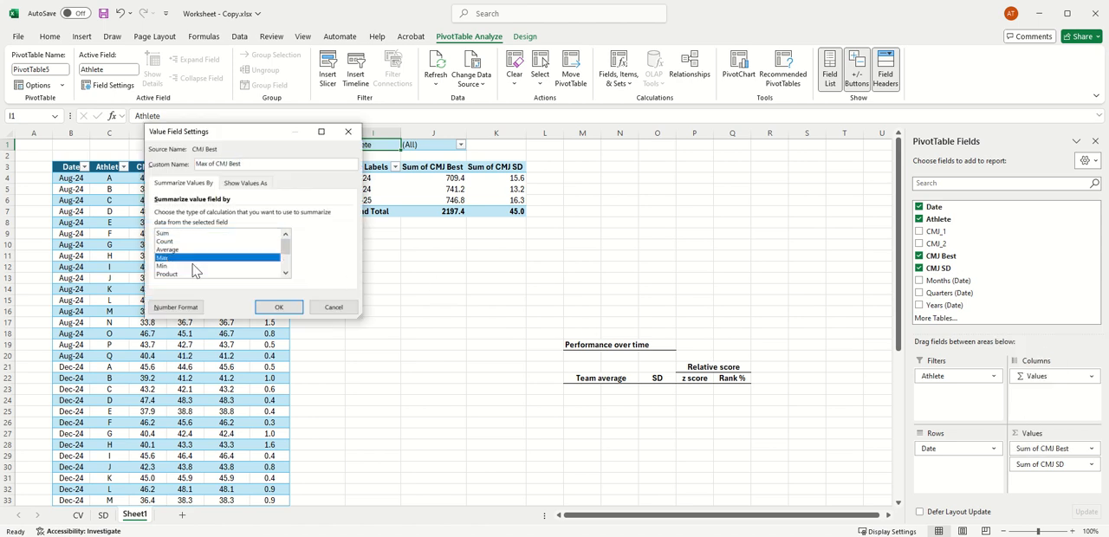
pyautogui.click(277, 307)
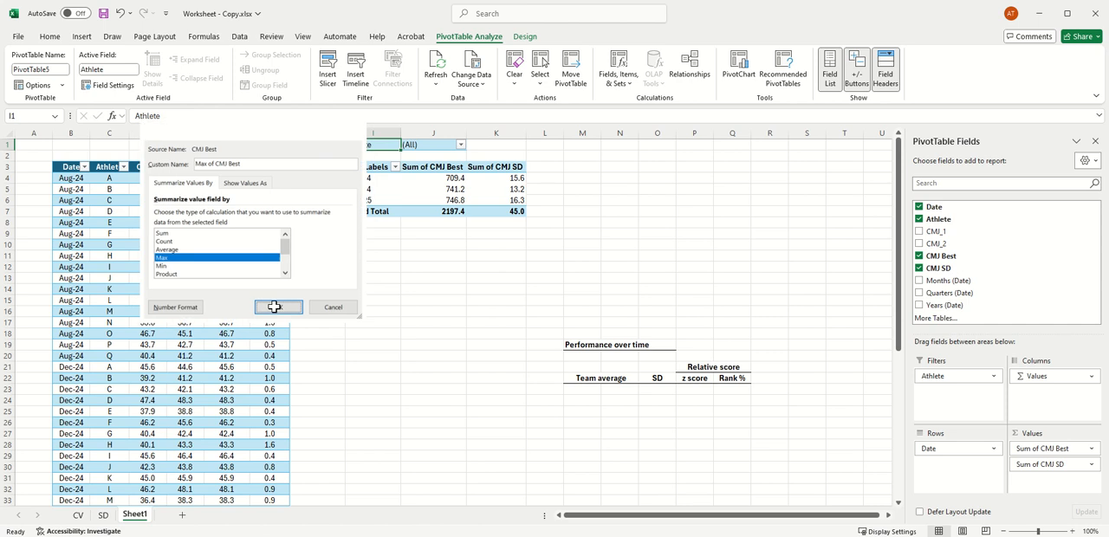
pyautogui.click(1091, 464)
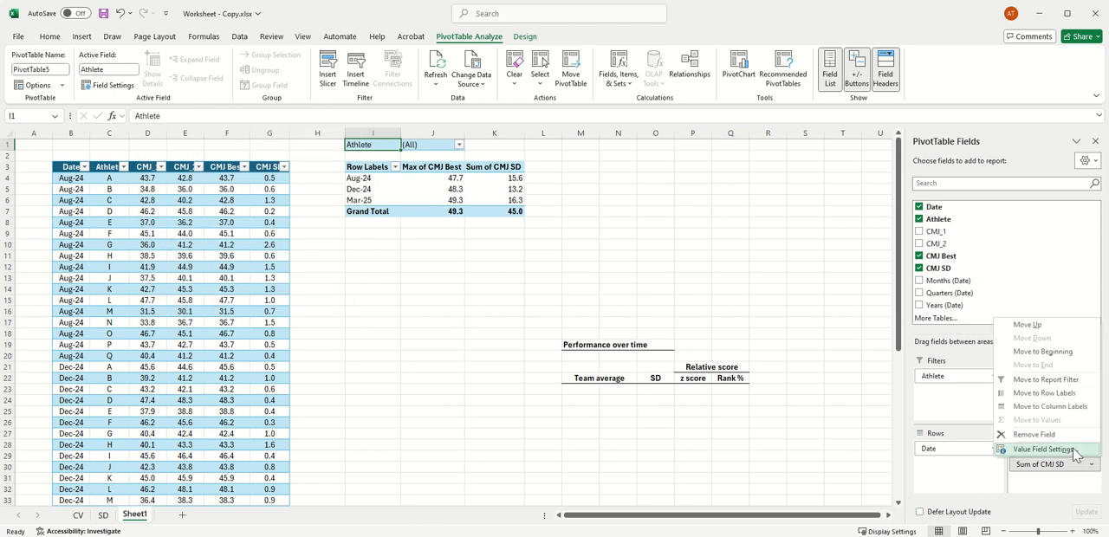
pyautogui.click(1074, 450)
pyautogui.click(164, 258)
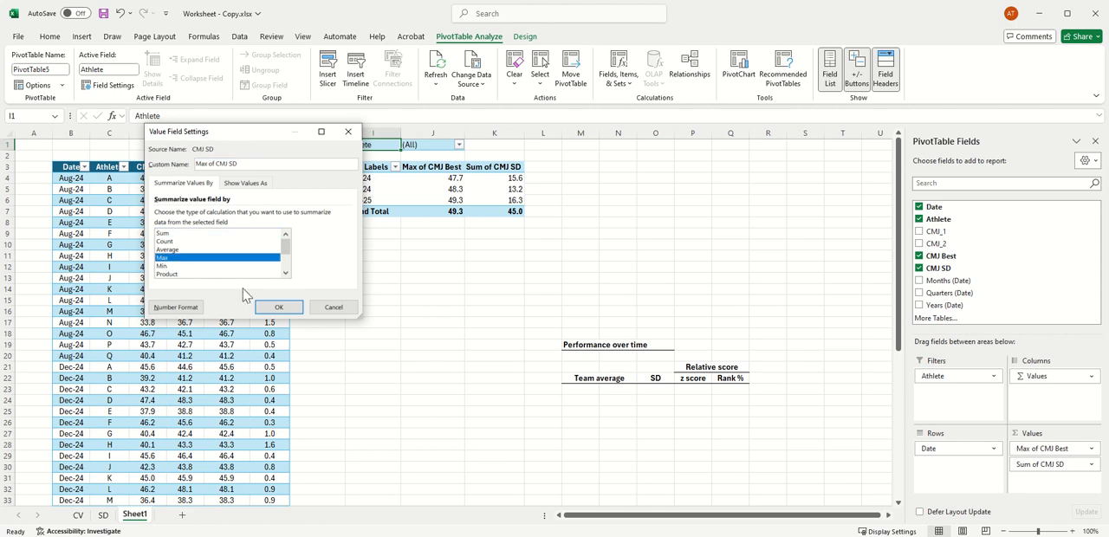
pyautogui.click(277, 305)
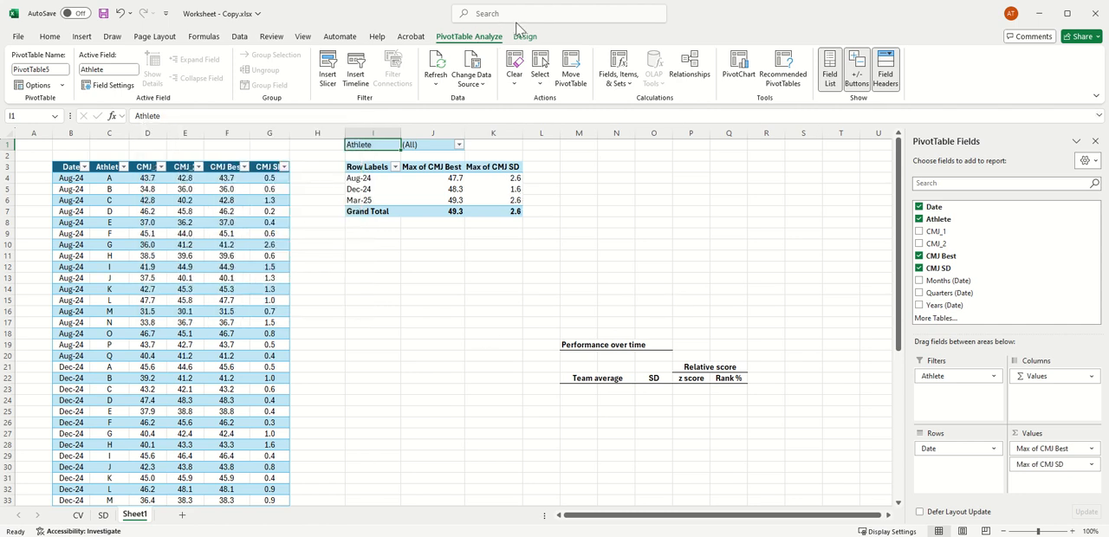
# Step: Turn off the PivotTable's grand totals for both rows and columns
pyautogui.click(525, 38)
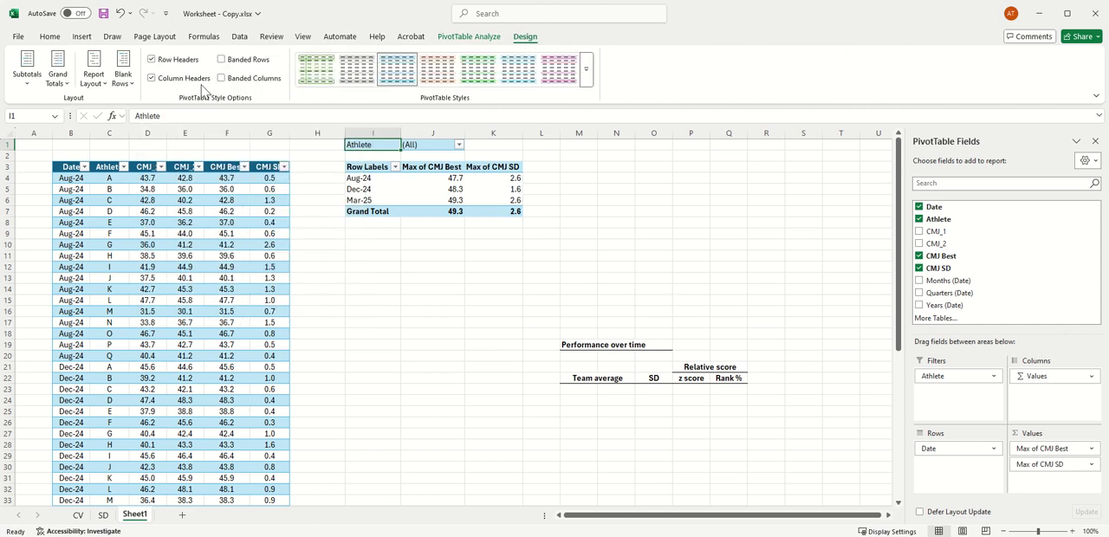
pyautogui.click(57, 69)
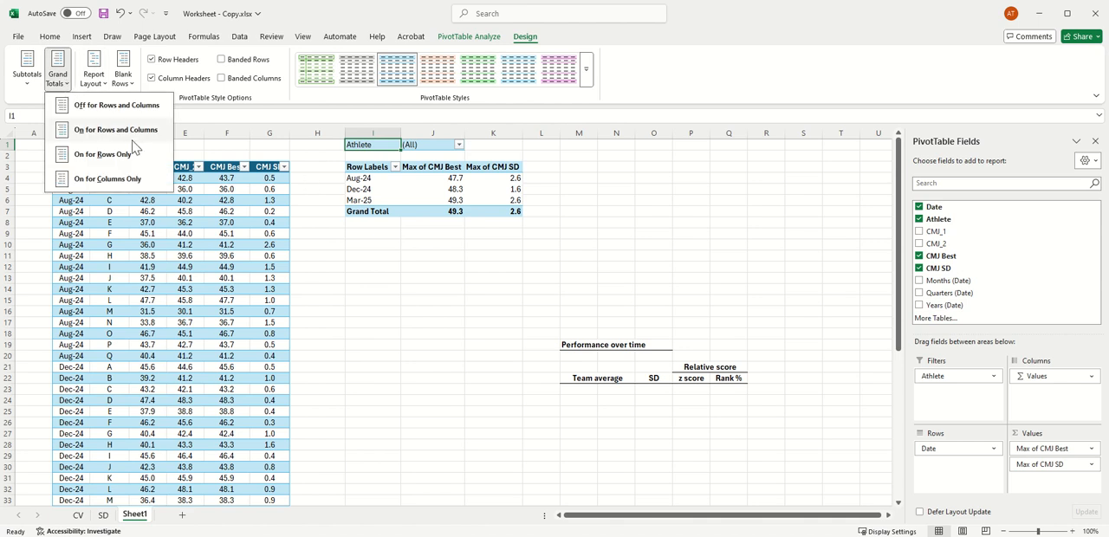
pyautogui.click(99, 106)
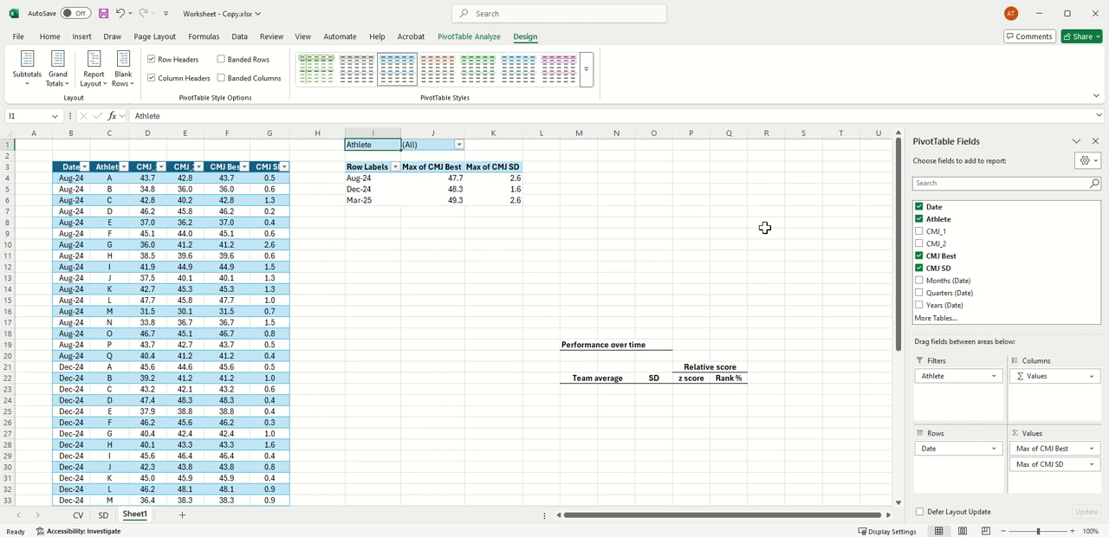
# Step: Insert Date and Athlete slicers for the PivotTable and place them side by side above the Performance over time block, Athlete first
pyautogui.click(492, 39)
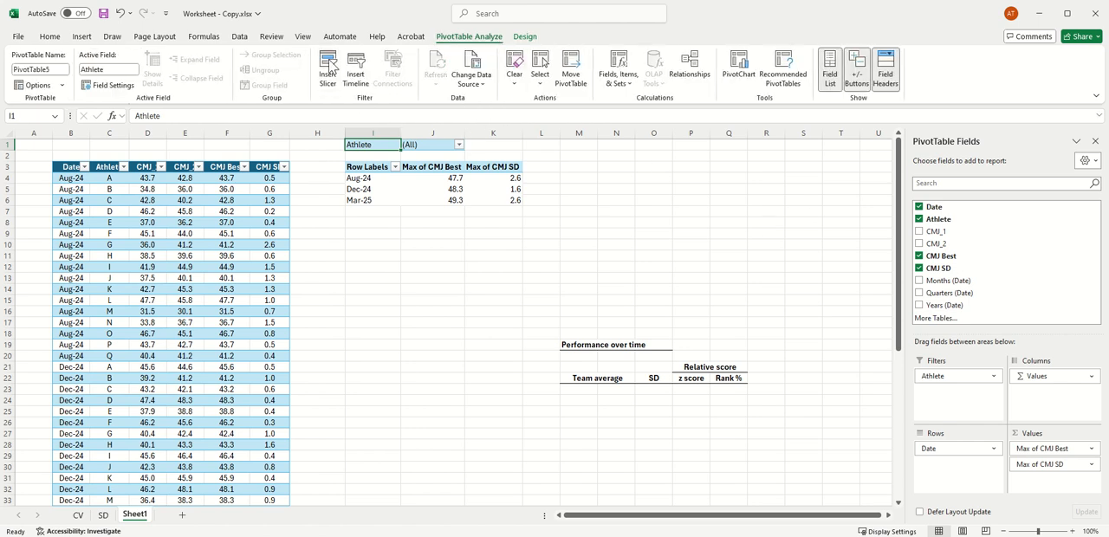
pyautogui.click(329, 74)
pyautogui.click(325, 265)
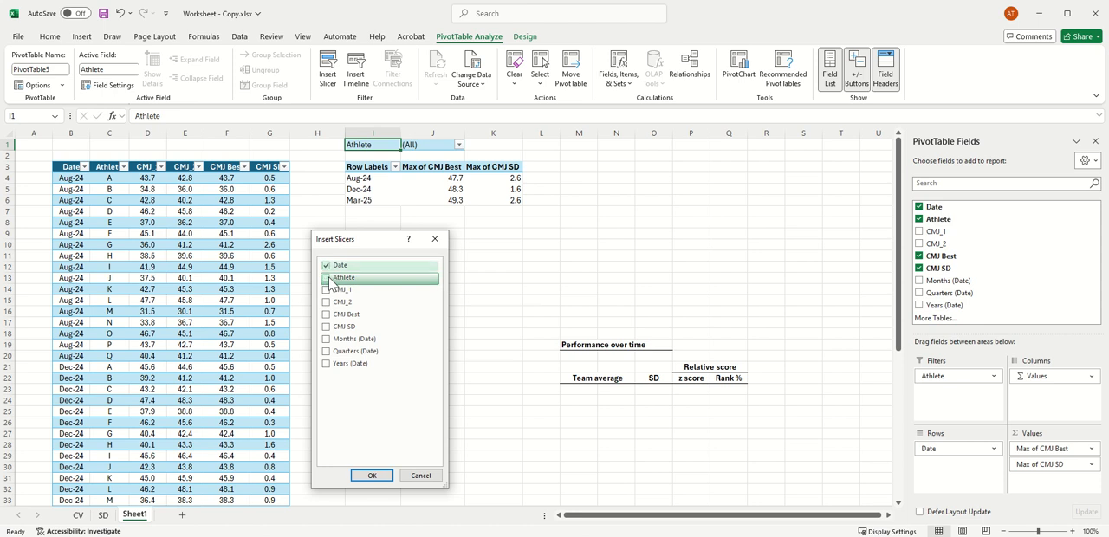
pyautogui.click(326, 277)
pyautogui.click(373, 475)
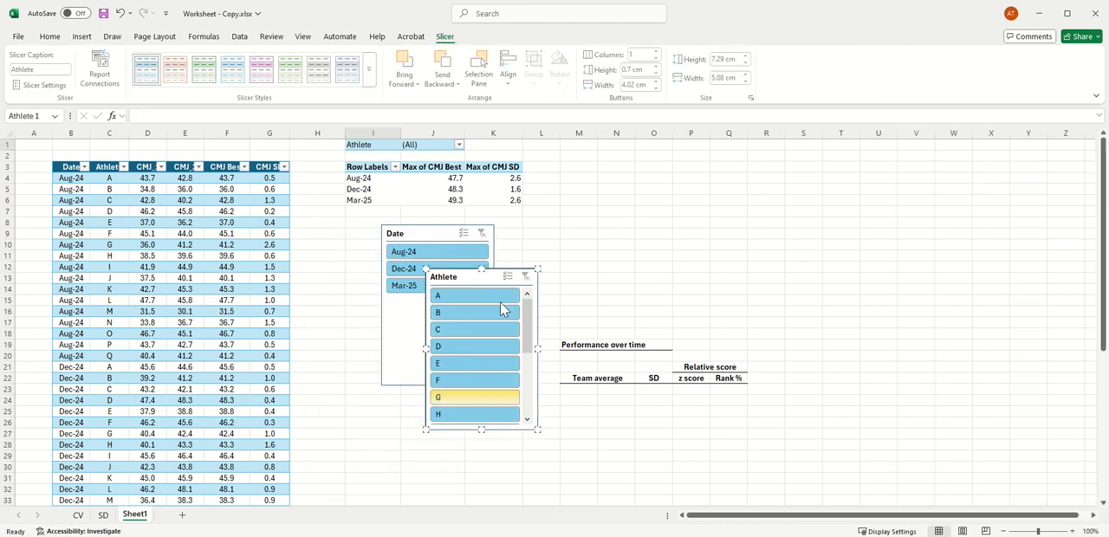
pyautogui.moveTo(472, 284); pyautogui.dragTo(615, 154)
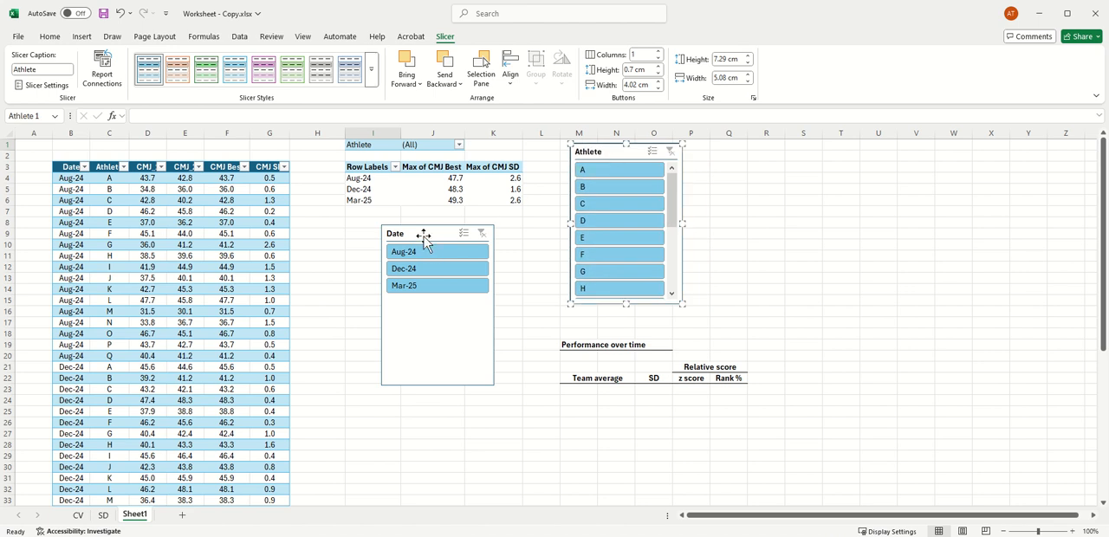
pyautogui.moveTo(422, 233); pyautogui.dragTo(750, 151)
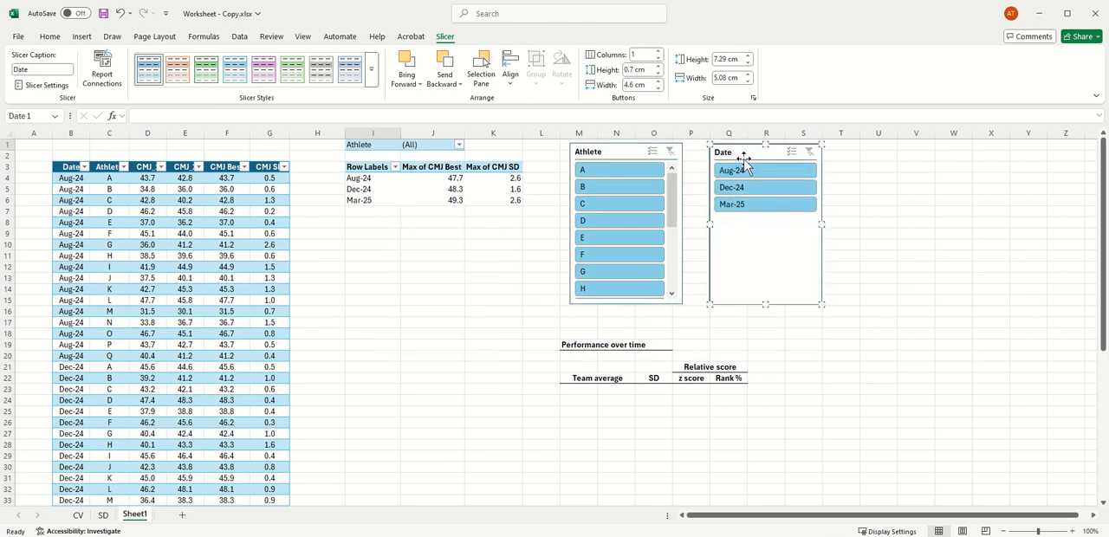
# Step: Try several athletes in the Athlete slicer and leave the PivotTable filtered to athlete A
pyautogui.click(604, 206)
pyautogui.click(612, 240)
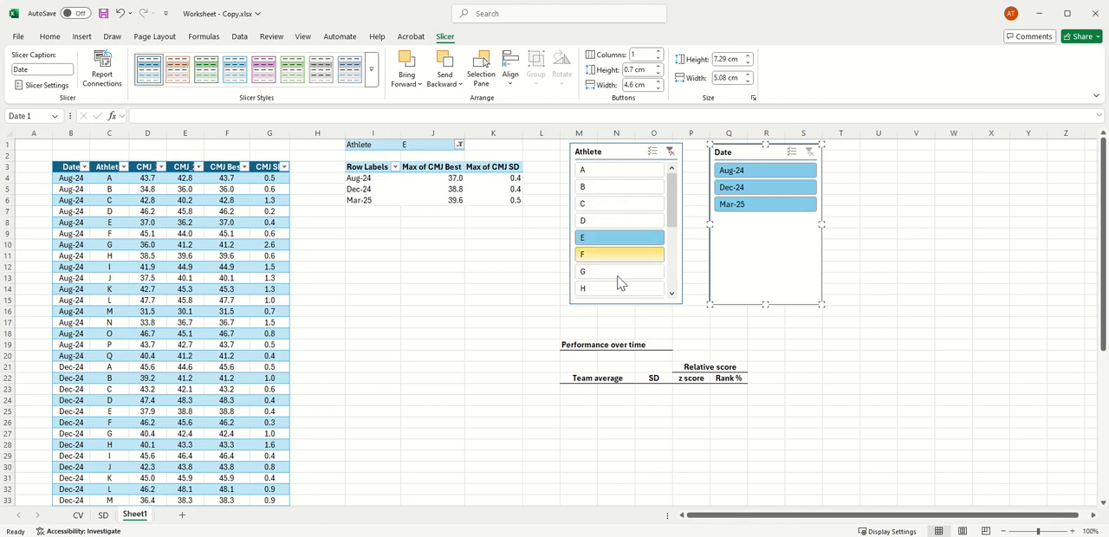
pyautogui.click(616, 272)
pyautogui.click(604, 208)
pyautogui.click(606, 170)
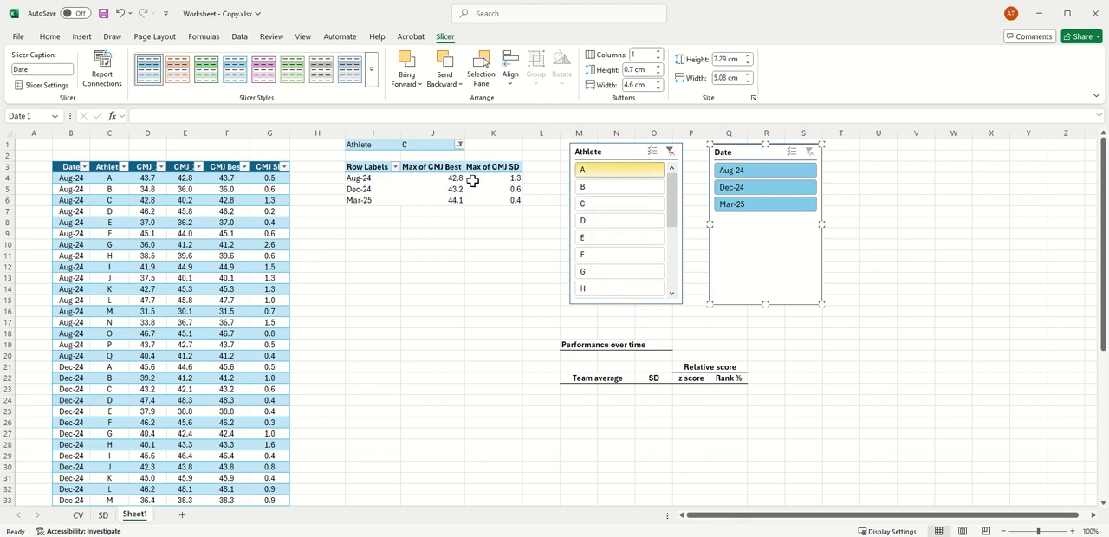
# Step: Filter the PivotTable to one date at a time with the Date slicer, ending on Dec-24
pyautogui.click(762, 186)
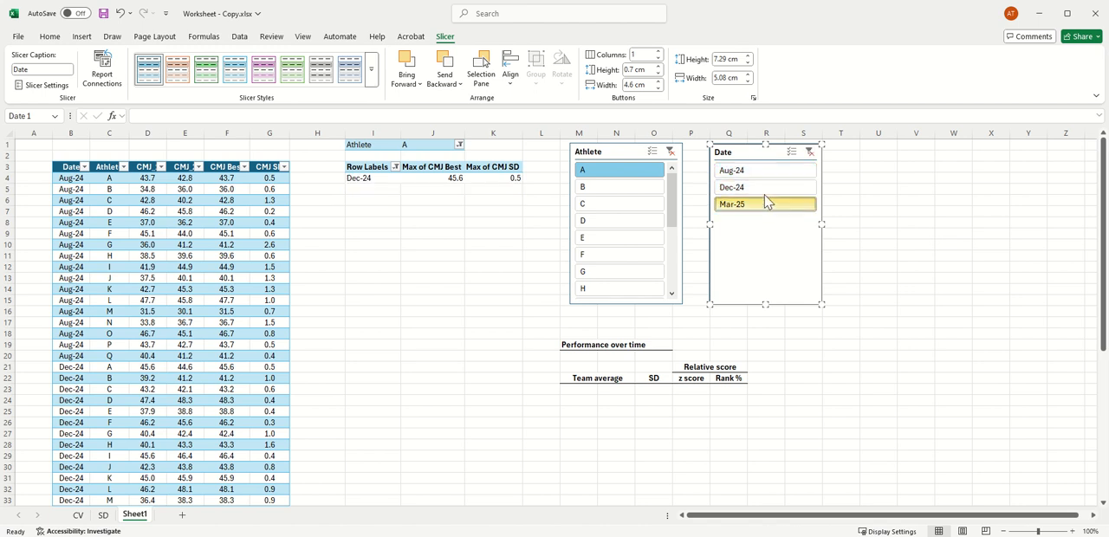
pyautogui.click(768, 203)
pyautogui.click(766, 172)
pyautogui.click(763, 187)
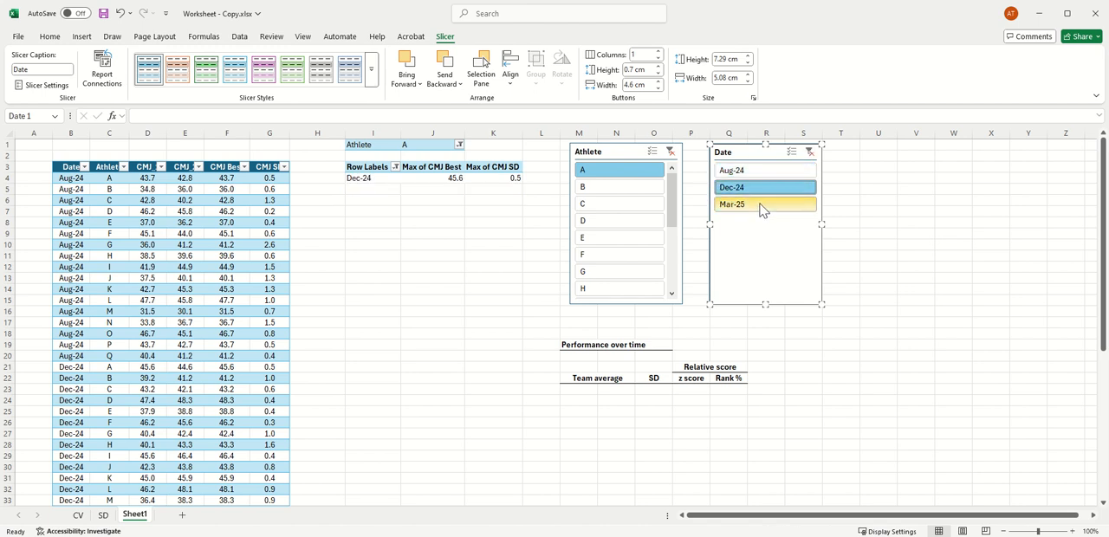
# Step: Enable multi-select on the Date slicer and leave only Aug-24 and Mar-25 selected
pyautogui.click(791, 152)
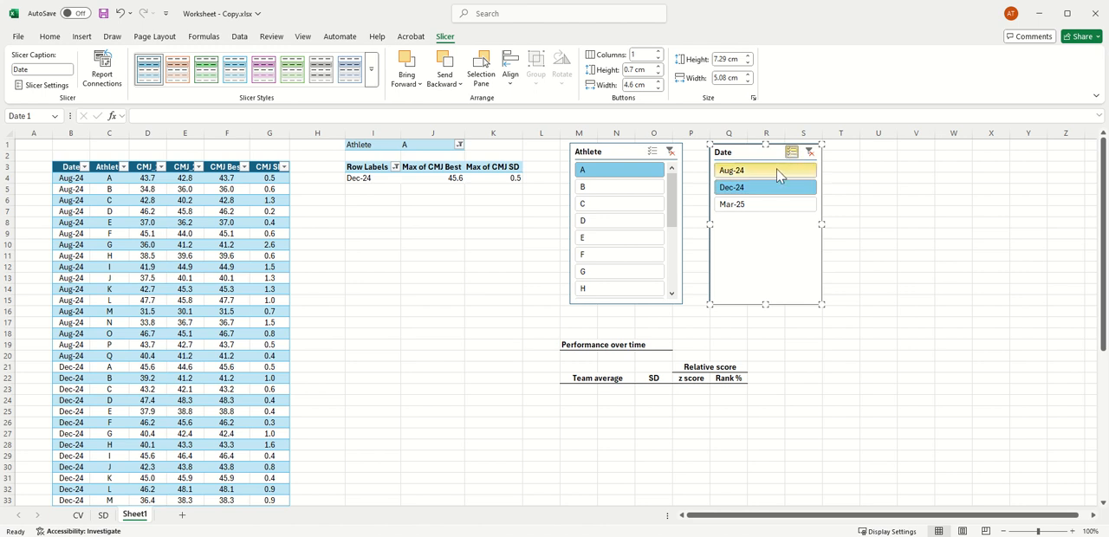
pyautogui.click(777, 172)
pyautogui.click(772, 204)
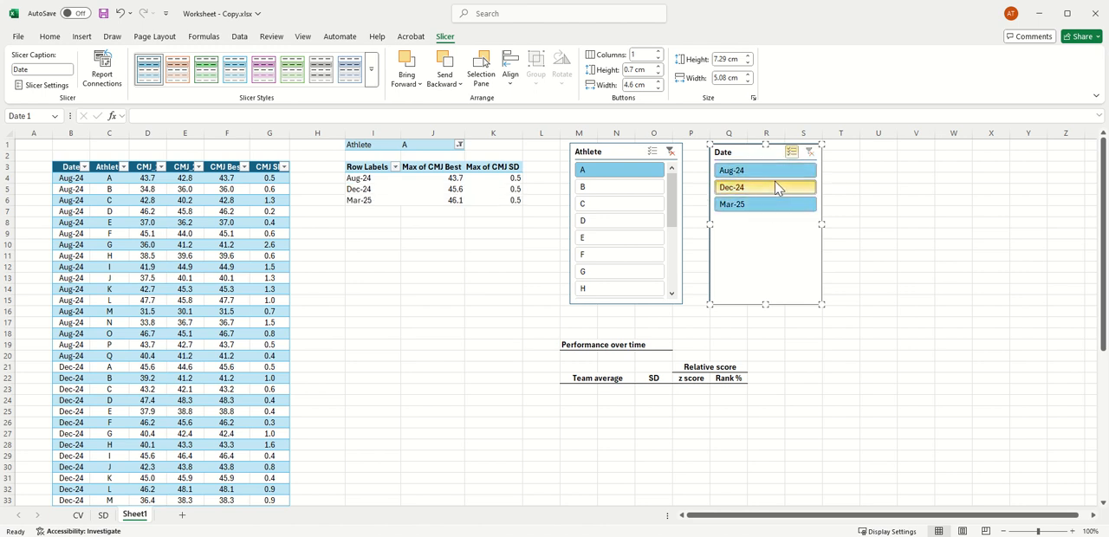
pyautogui.click(776, 187)
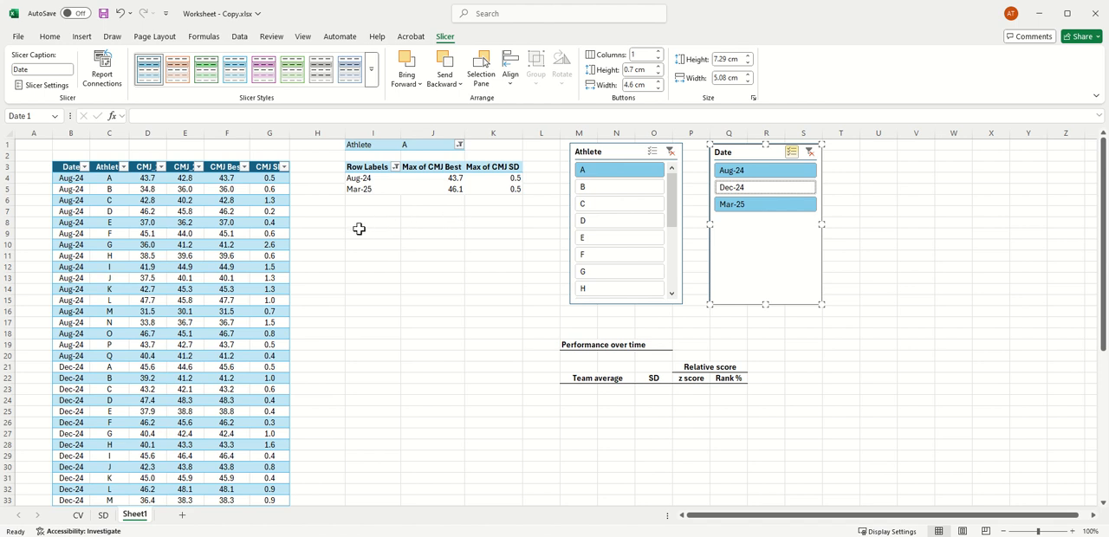
# Step: On the SD sheet, move the line chart over the copied values beneath the PivotTable and back, and return to Sheet1
pyautogui.click(103, 515)
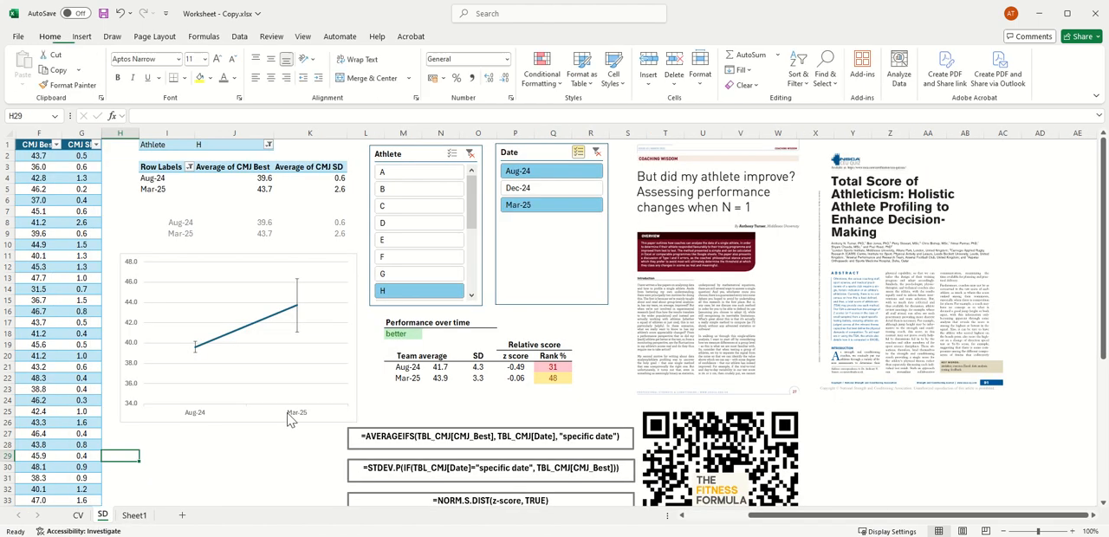
pyautogui.moveTo(289, 252); pyautogui.dragTo(291, 205)
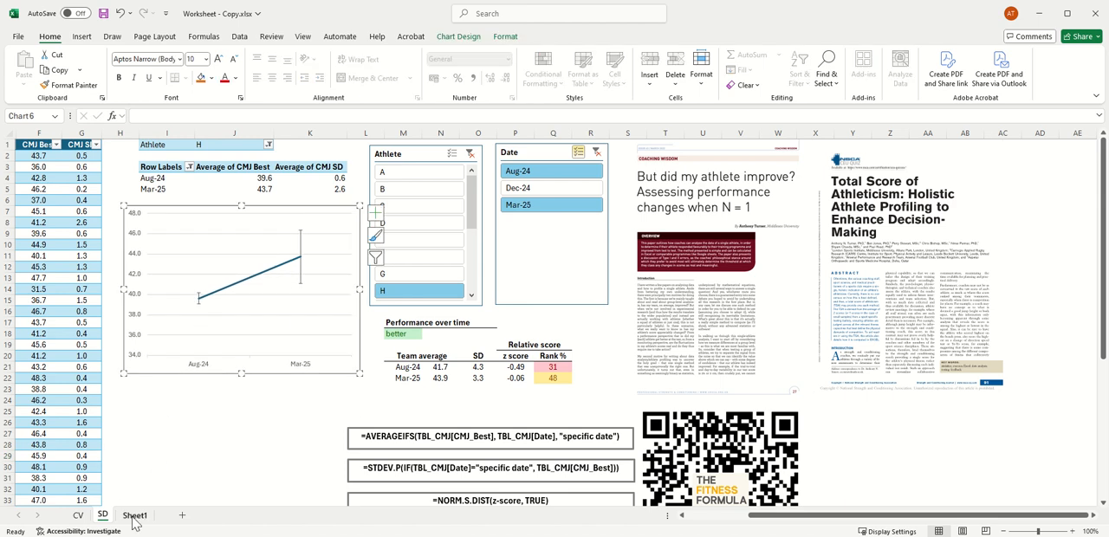
pyautogui.moveTo(222, 212); pyautogui.dragTo(220, 274)
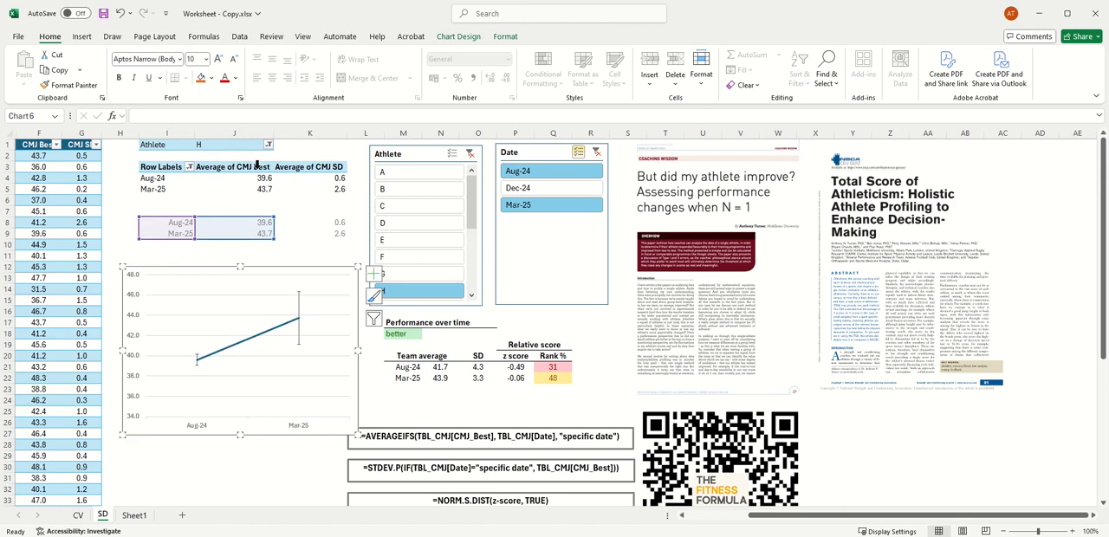
pyautogui.click(135, 516)
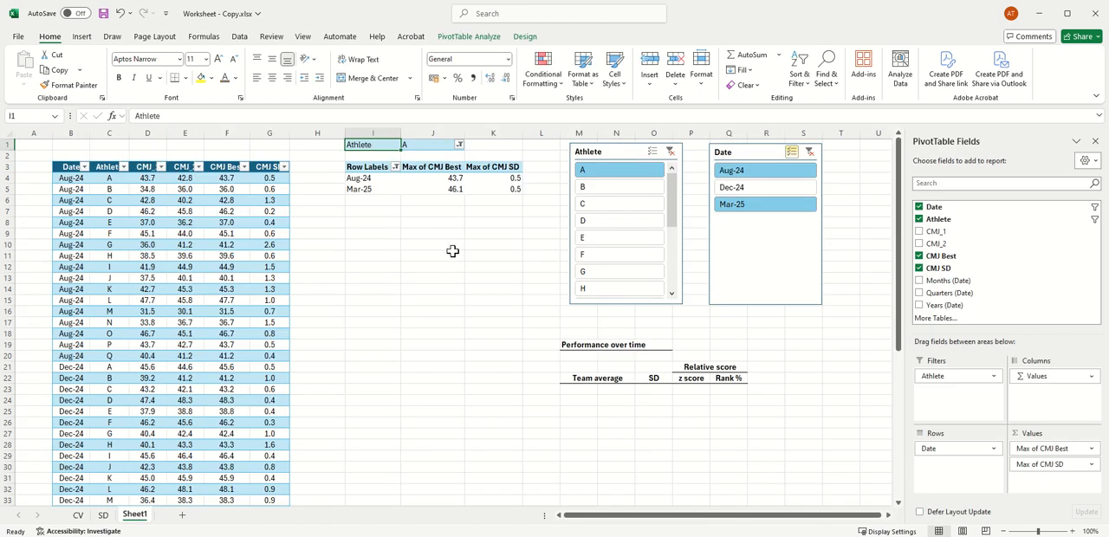
# Step: Link the PivotTable's two dates below it by entering =I4 in cell I8 and =I5 in cell I9
pyautogui.click(352, 224)
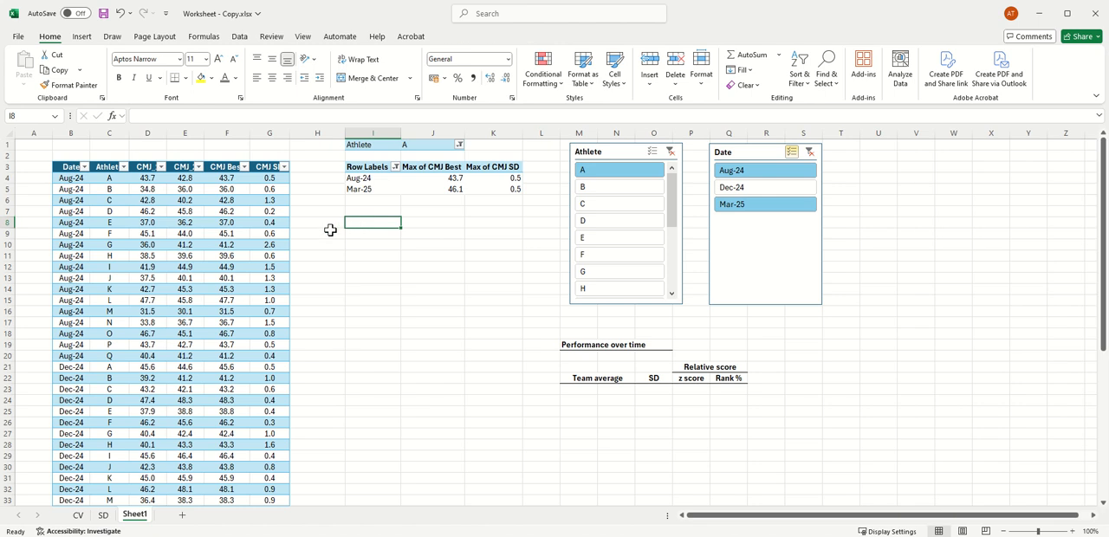
pyautogui.write('=')
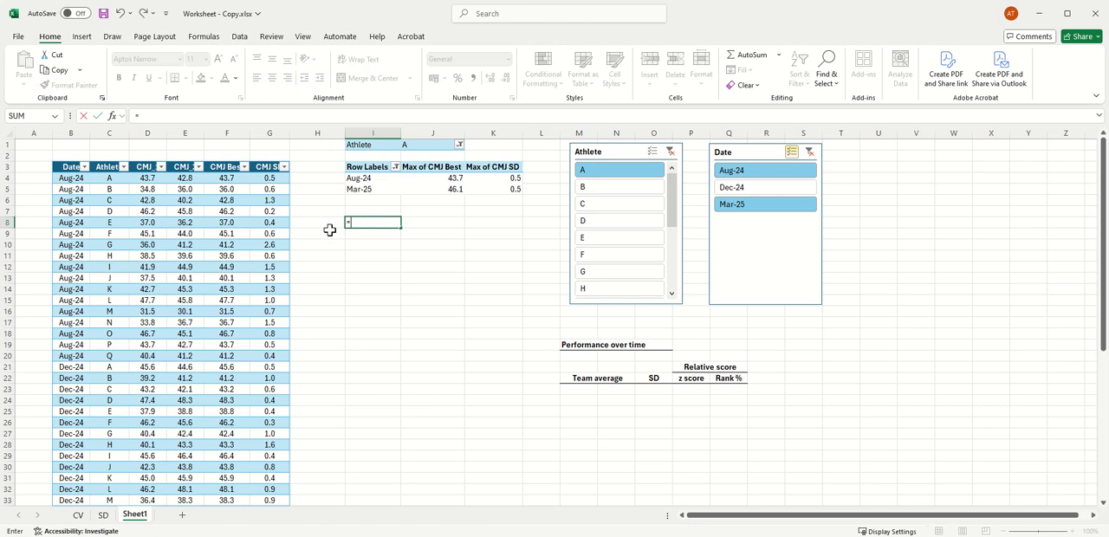
pyautogui.write('I')
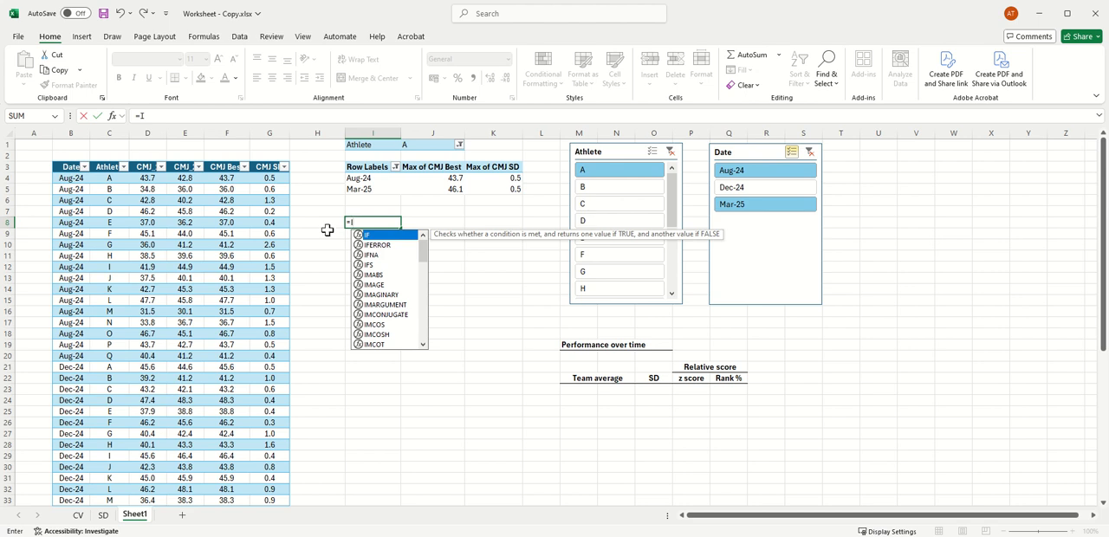
pyautogui.write('4')
pyautogui.press('Return')
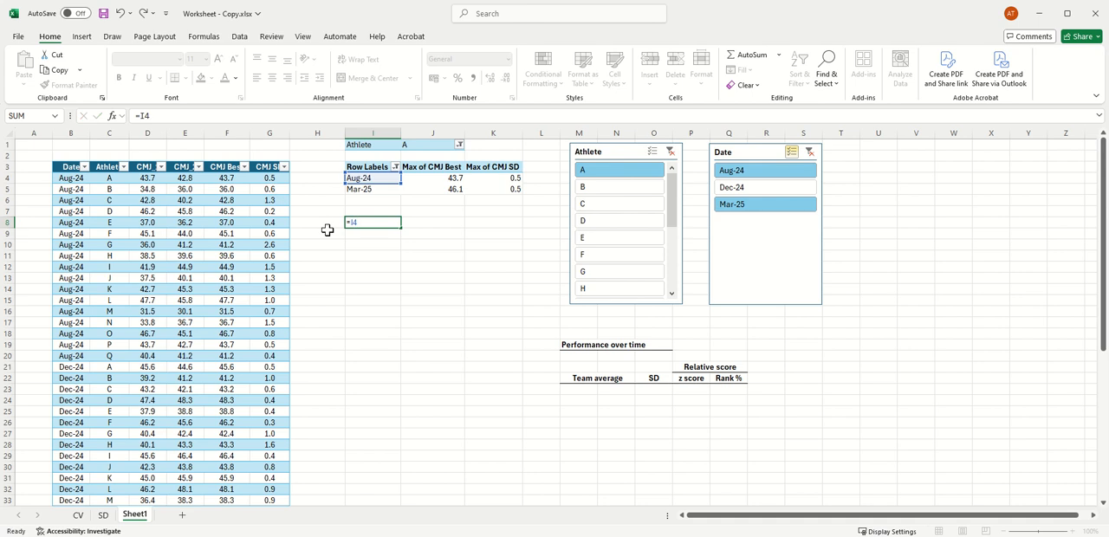
pyautogui.write('=')
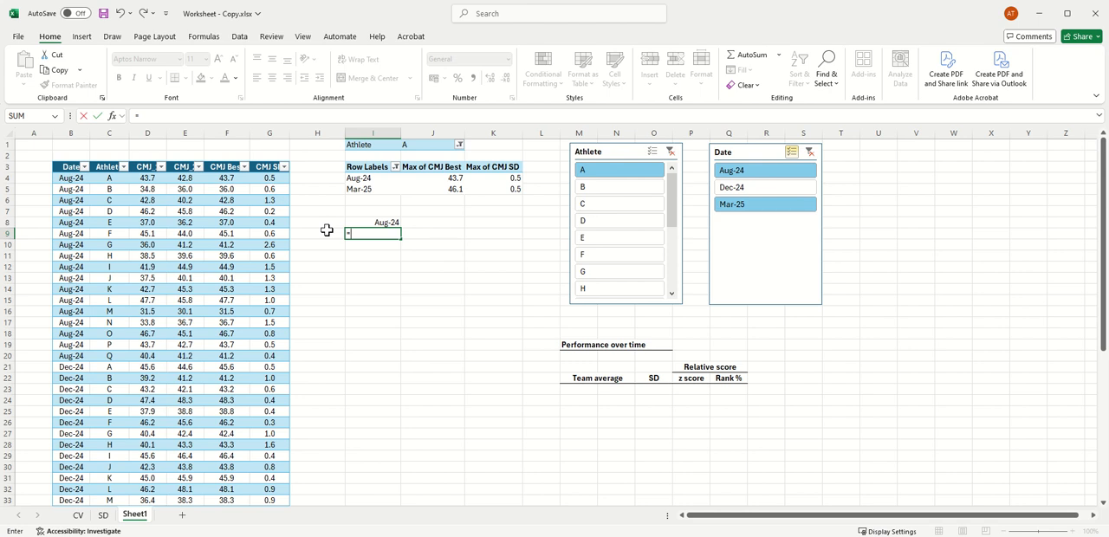
pyautogui.write('I')
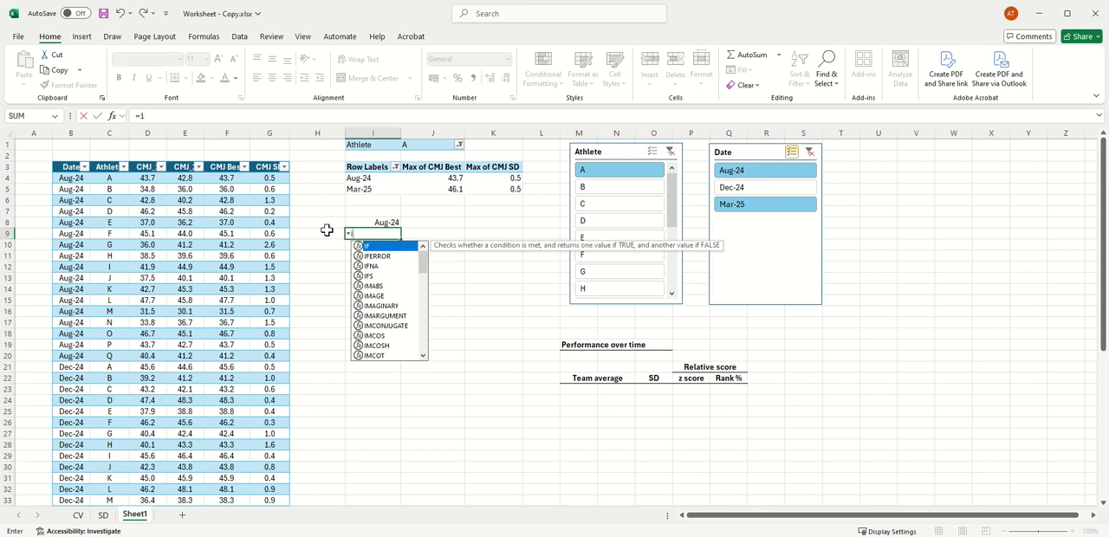
pyautogui.write('5')
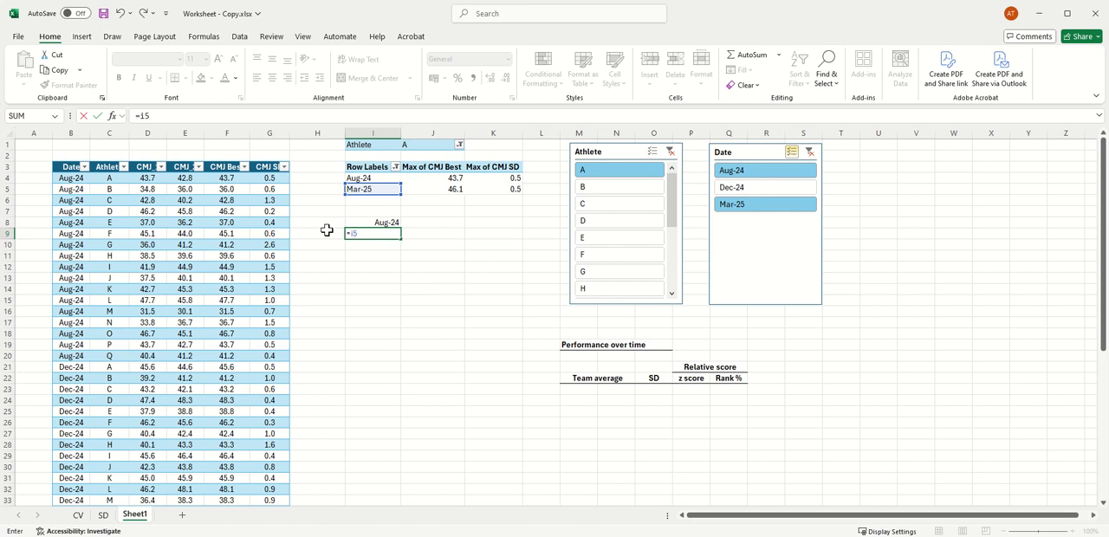
pyautogui.press('Return')
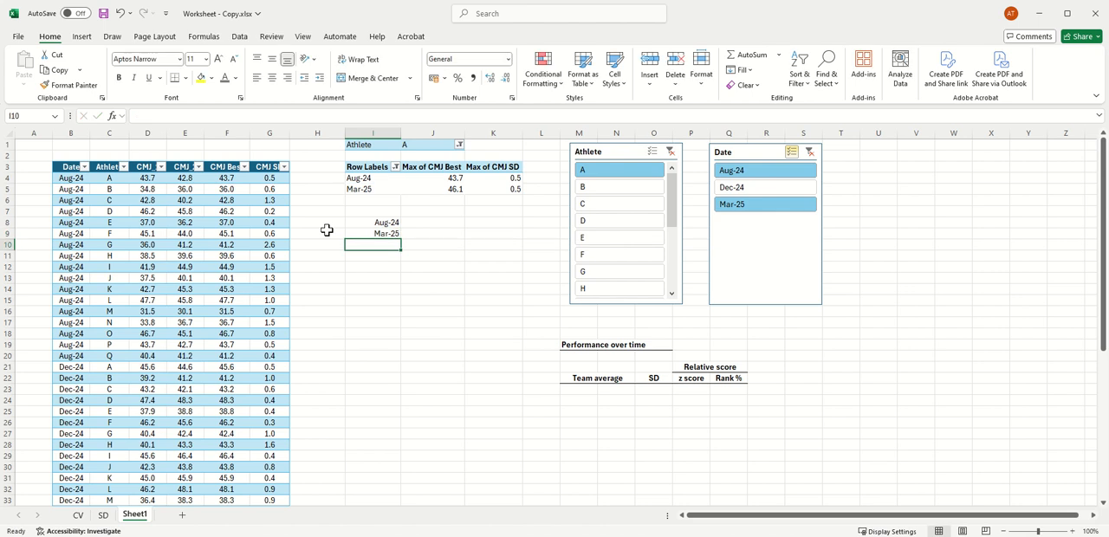
pyautogui.click(445, 220)
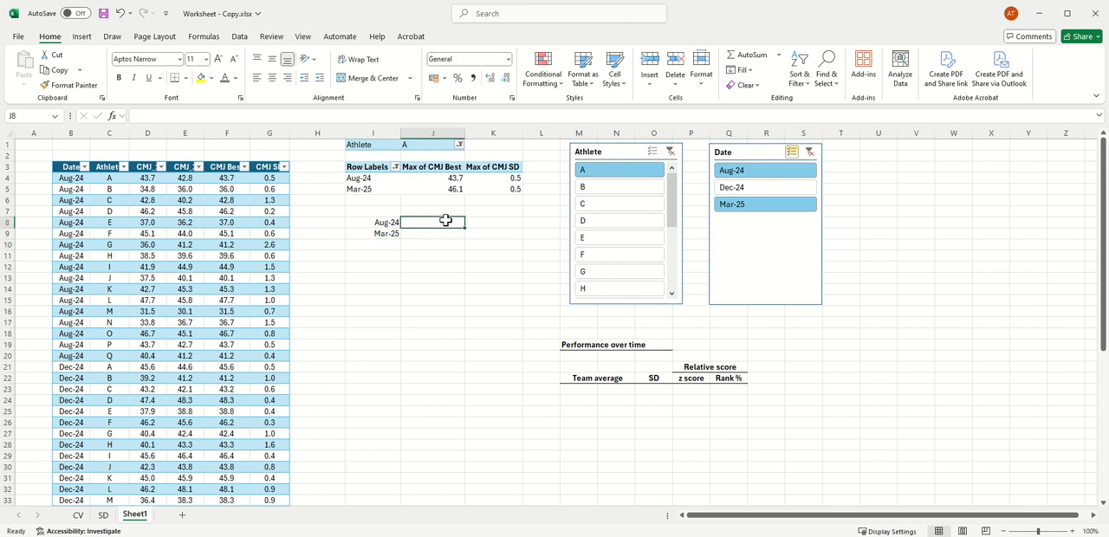
pyautogui.write('j4')
pyautogui.press('Return')
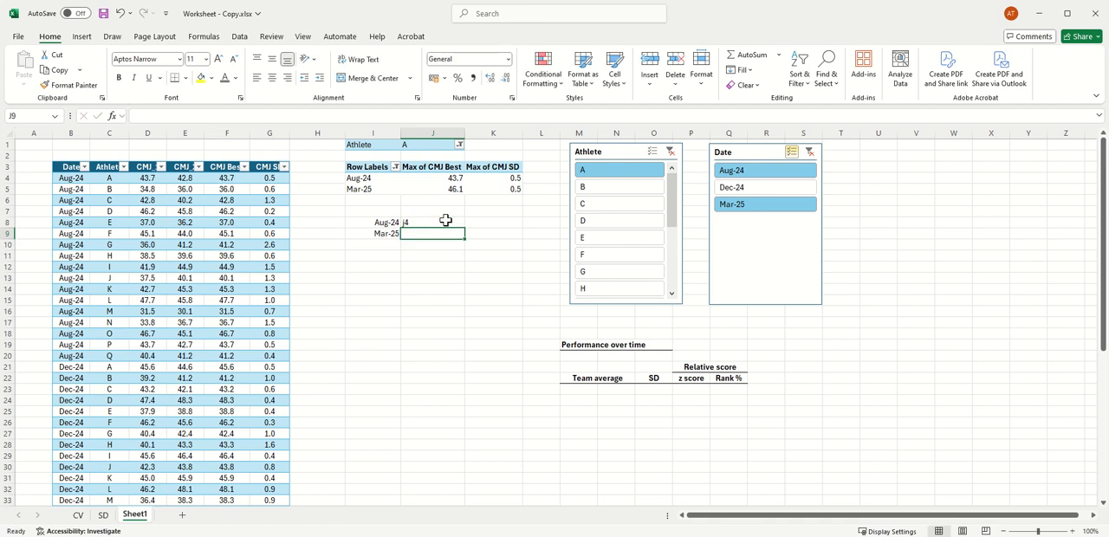
# Step: Link the PivotTable's two CMJ Best values beside the linked dates by entering =J4 in cell J8 and =J5 in cell J9
pyautogui.click(445, 220)
pyautogui.write('=')
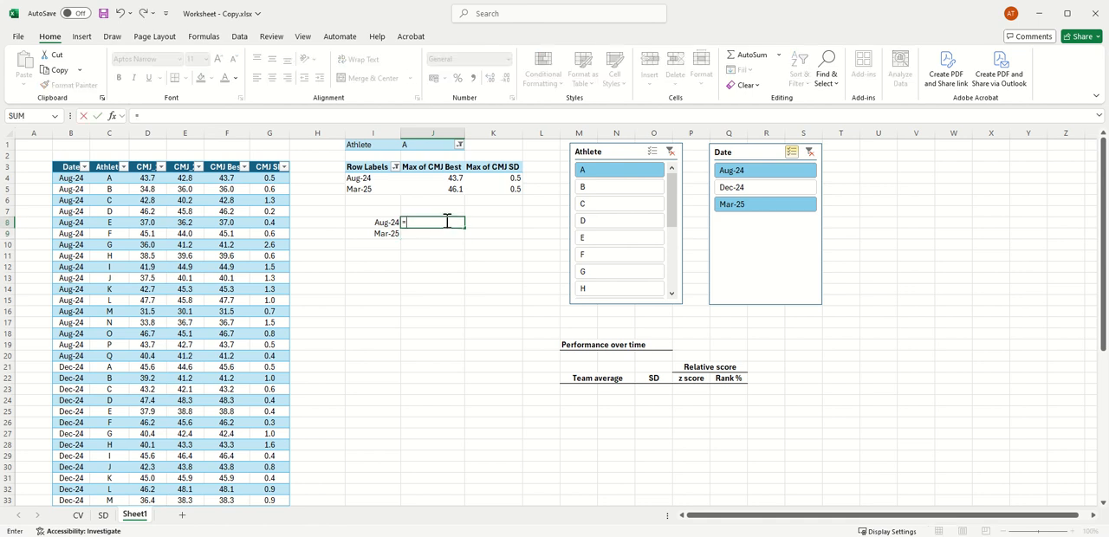
pyautogui.write('j4')
pyautogui.press('Return')
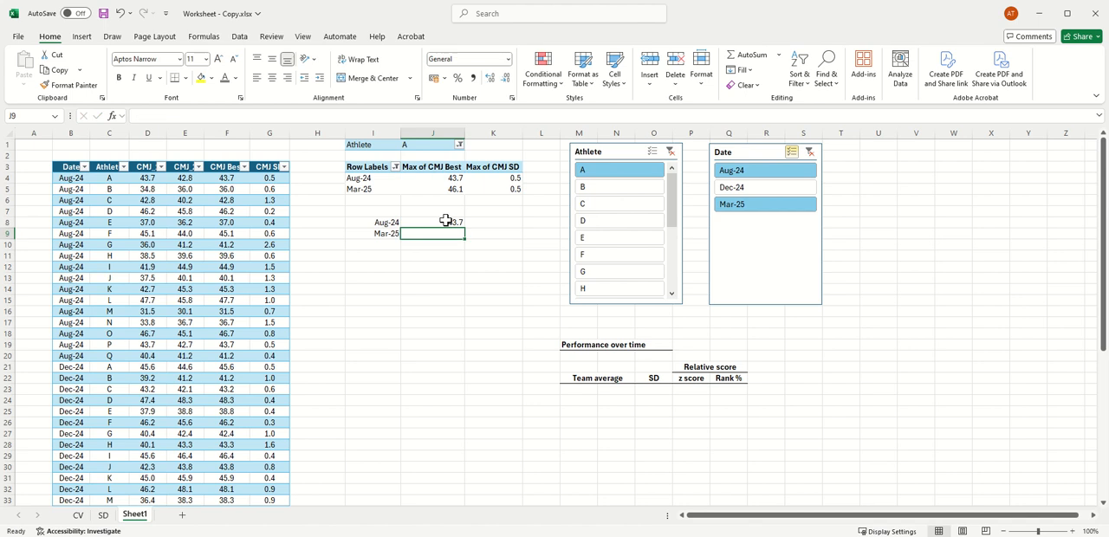
pyautogui.write('=')
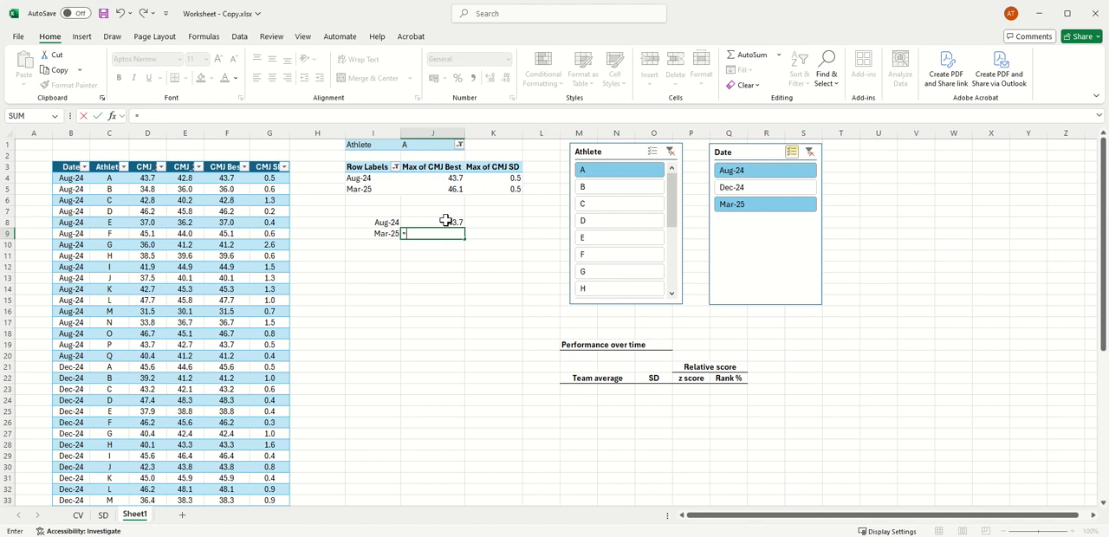
pyautogui.write('j5')
pyautogui.press('Return')
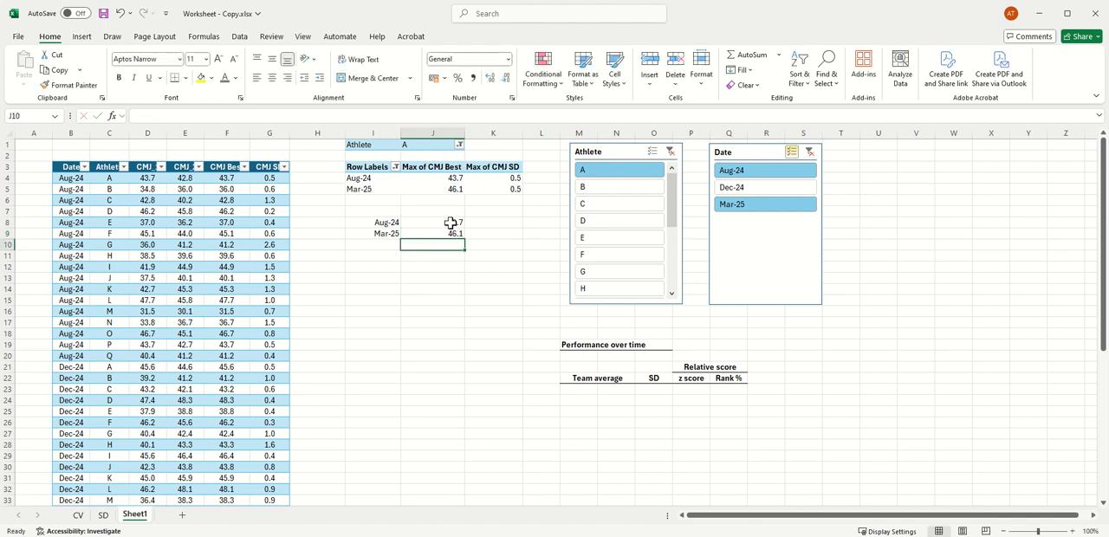
# Step: Link the PivotTable's two CMJ SD values by entering =K4 in cell K8 and =K5 in cell K9
pyautogui.click(476, 223)
pyautogui.write('=')
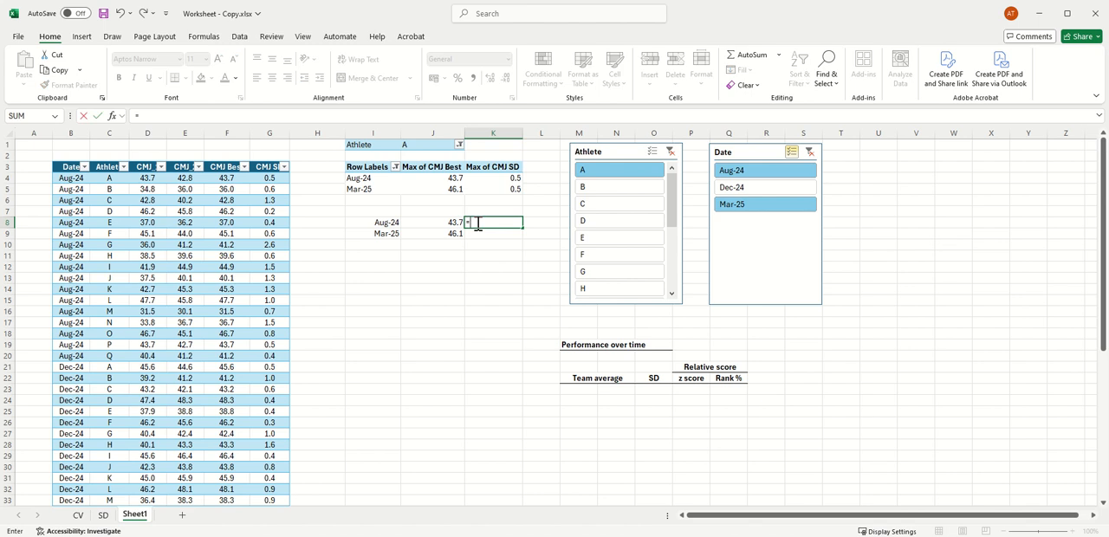
pyautogui.write('k4')
pyautogui.press('Return')
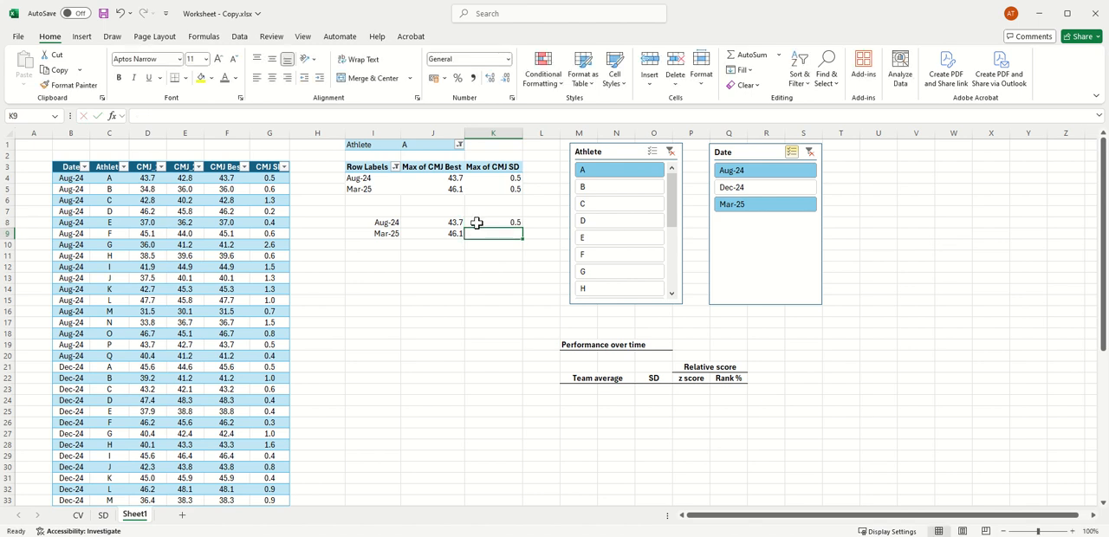
pyautogui.write('=k5')
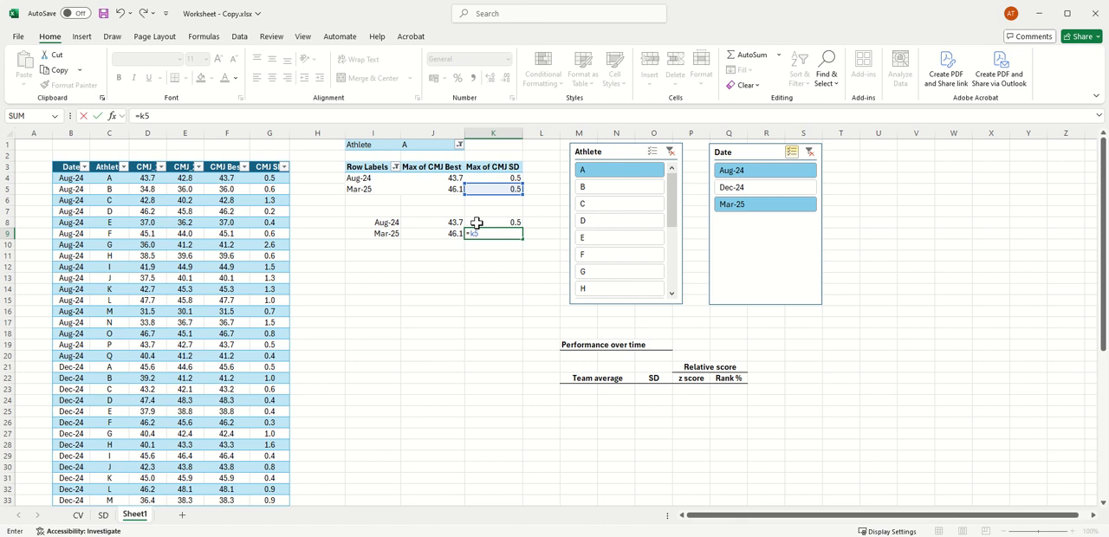
pyautogui.press('Return')
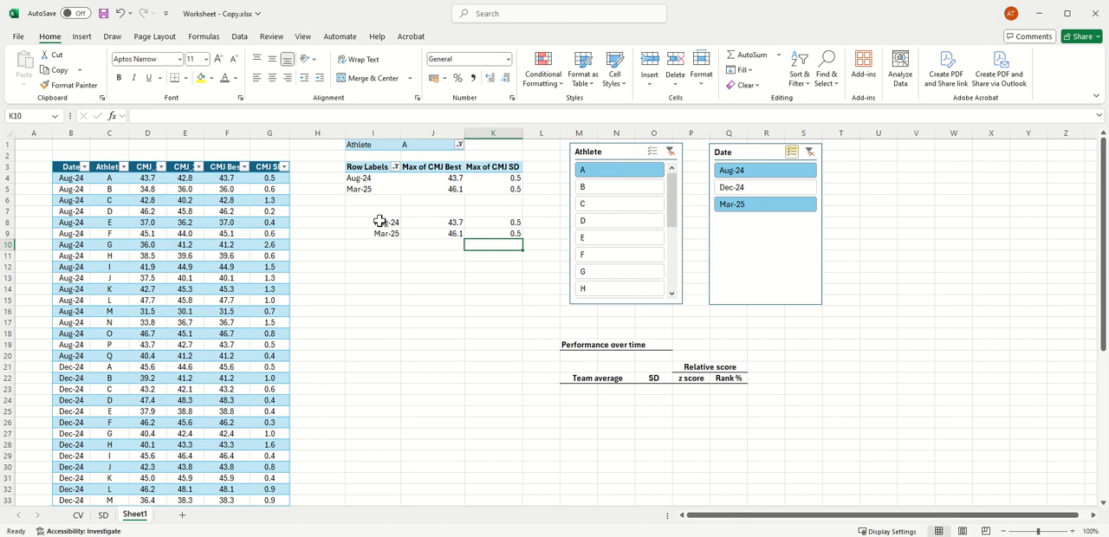
# Step: Apply the grey font colour to the linked cells I8:K9
pyautogui.moveTo(379, 221); pyautogui.dragTo(485, 234)
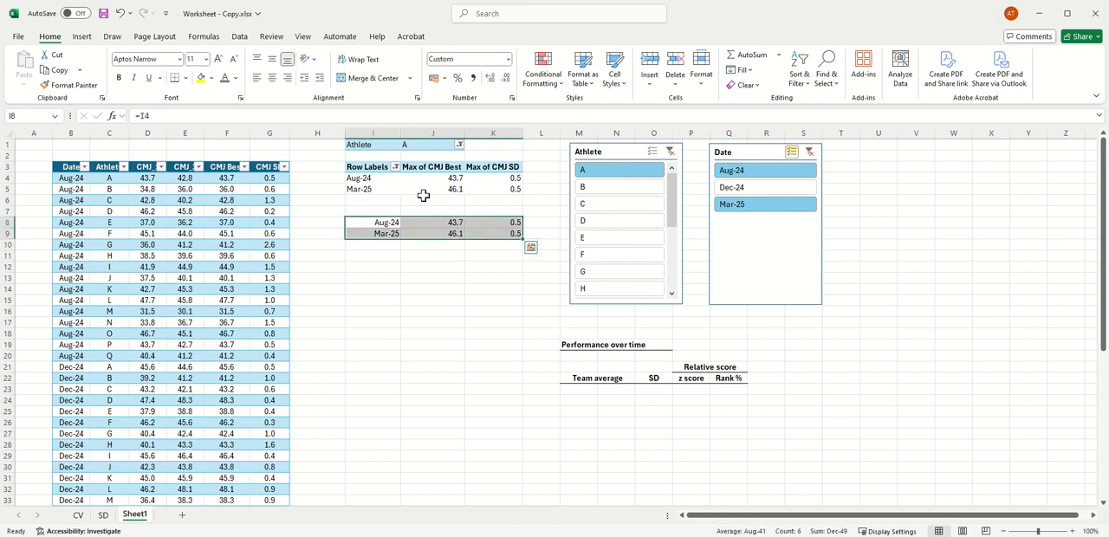
pyautogui.click(224, 77)
pyautogui.click(499, 304)
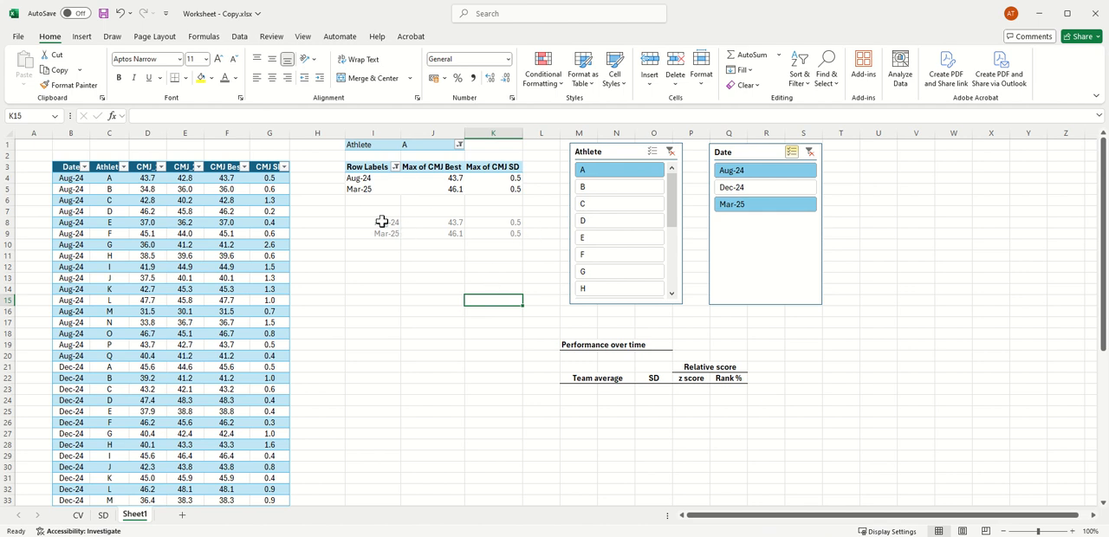
# Step: Insert a line chart from I8:J9, place it beneath the linked cells and narrow it to clear the data table
pyautogui.moveTo(381, 222); pyautogui.dragTo(436, 230)
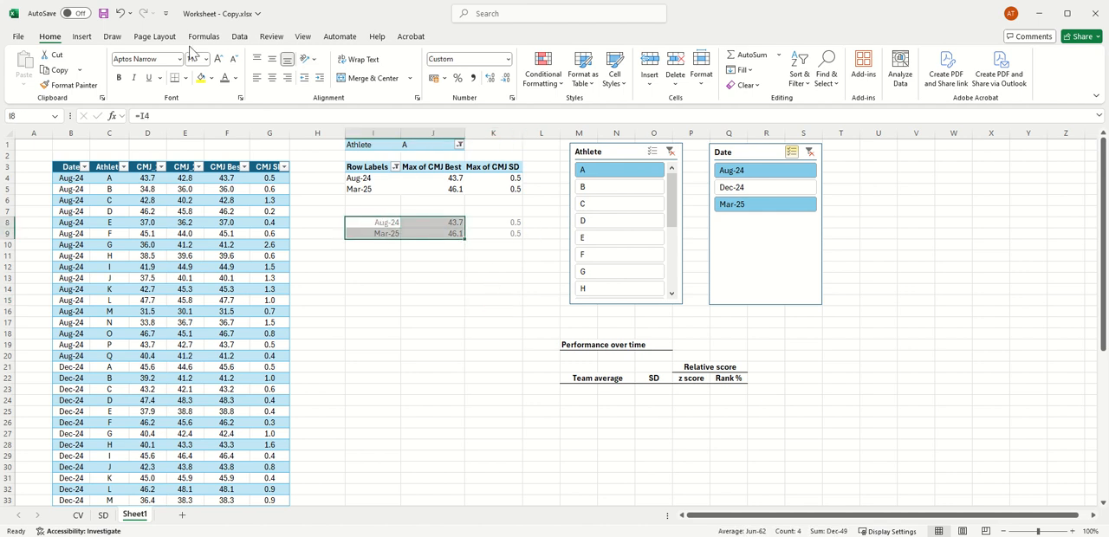
pyautogui.click(81, 37)
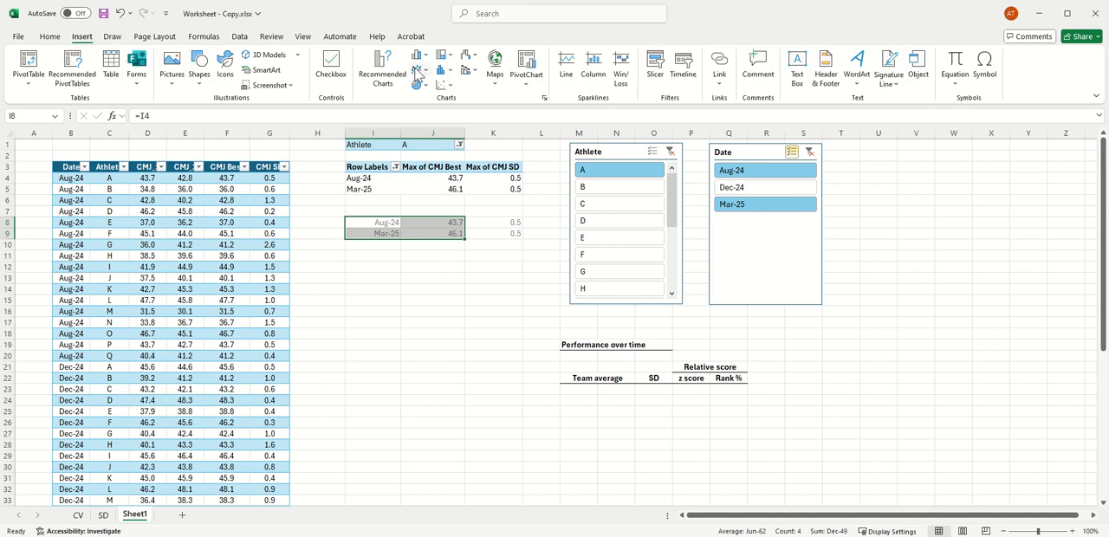
pyautogui.click(418, 72)
pyautogui.click(433, 109)
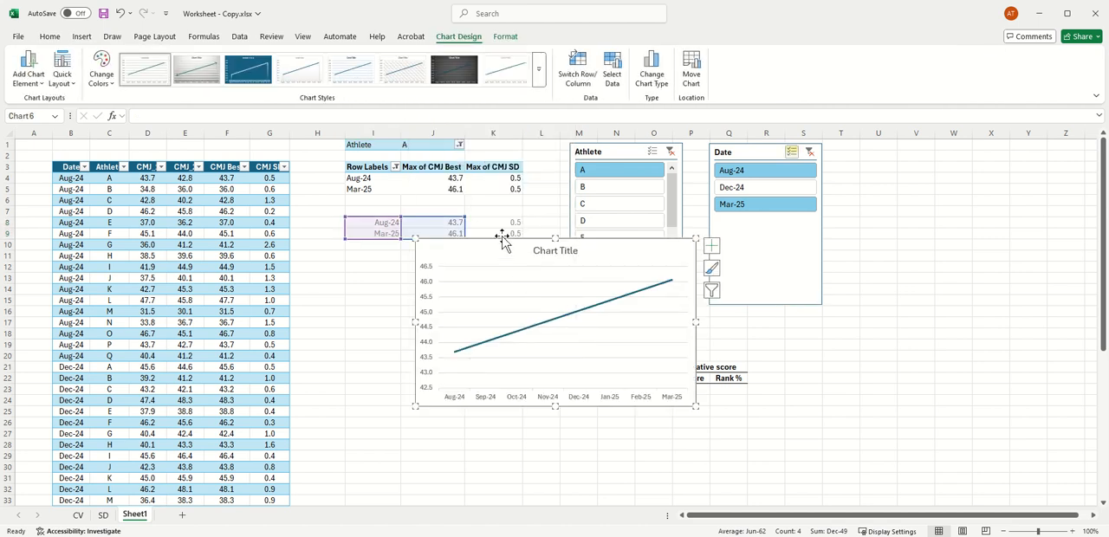
pyautogui.moveTo(501, 237); pyautogui.dragTo(358, 251)
pyautogui.moveTo(273, 336); pyautogui.dragTo(333, 336)
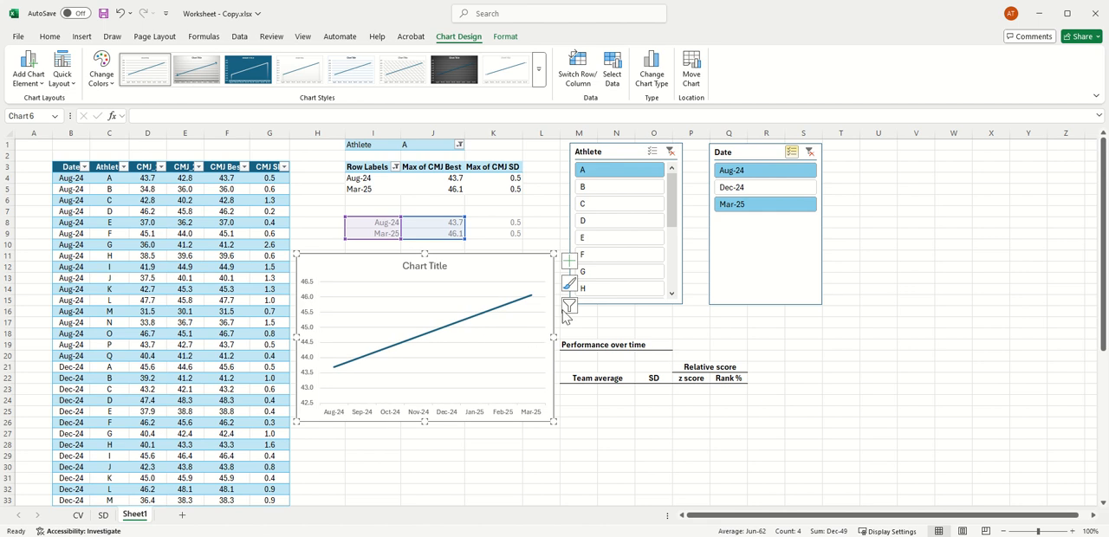
# Step: Delete the line chart's title and set its horizontal axis type to Text axis
pyautogui.click(428, 264)
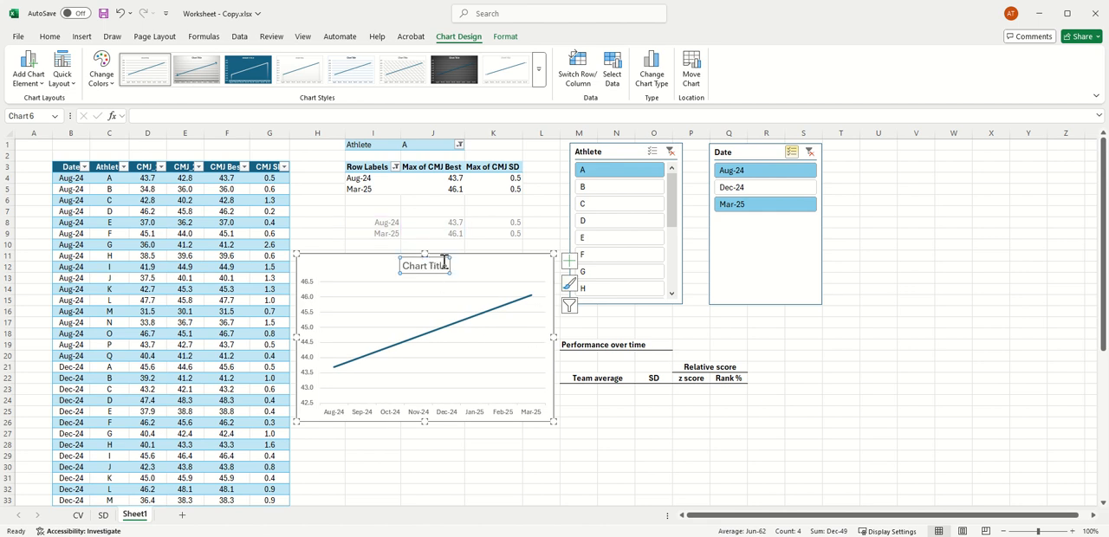
pyautogui.press('Delete')
pyautogui.click(469, 414)
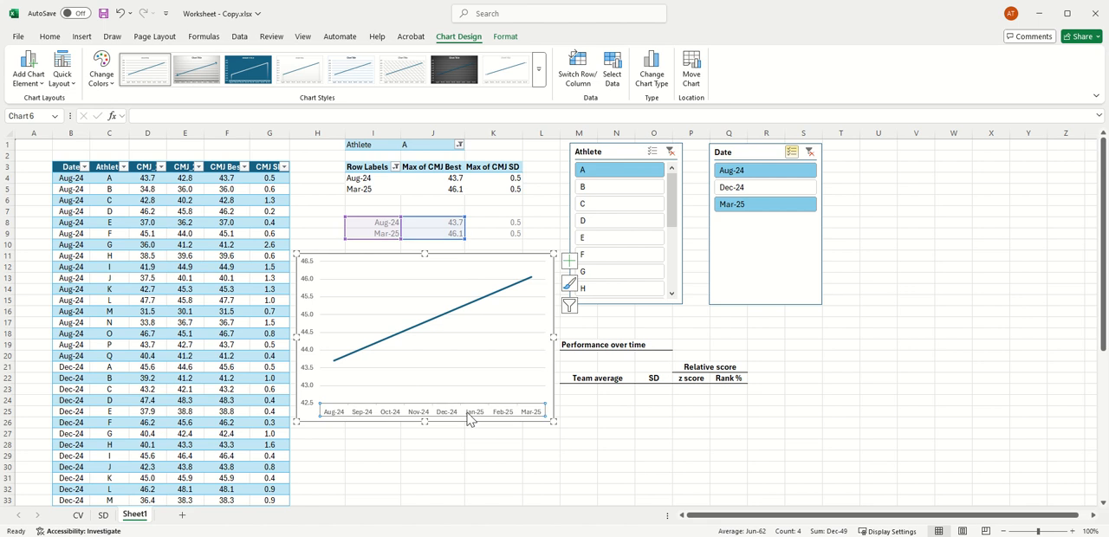
pyautogui.rightClick(471, 407)
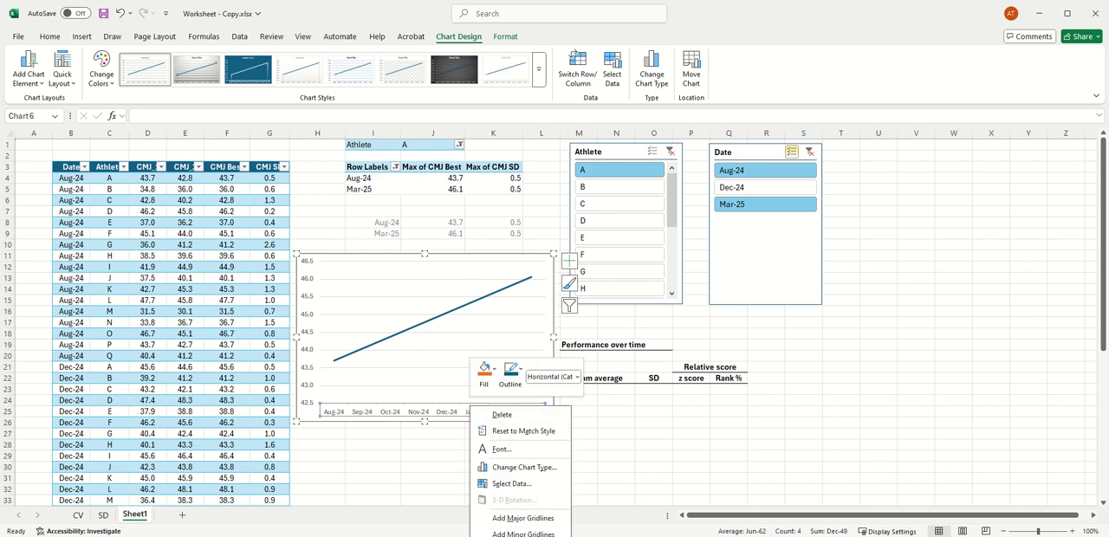
pyautogui.click(516, 536)
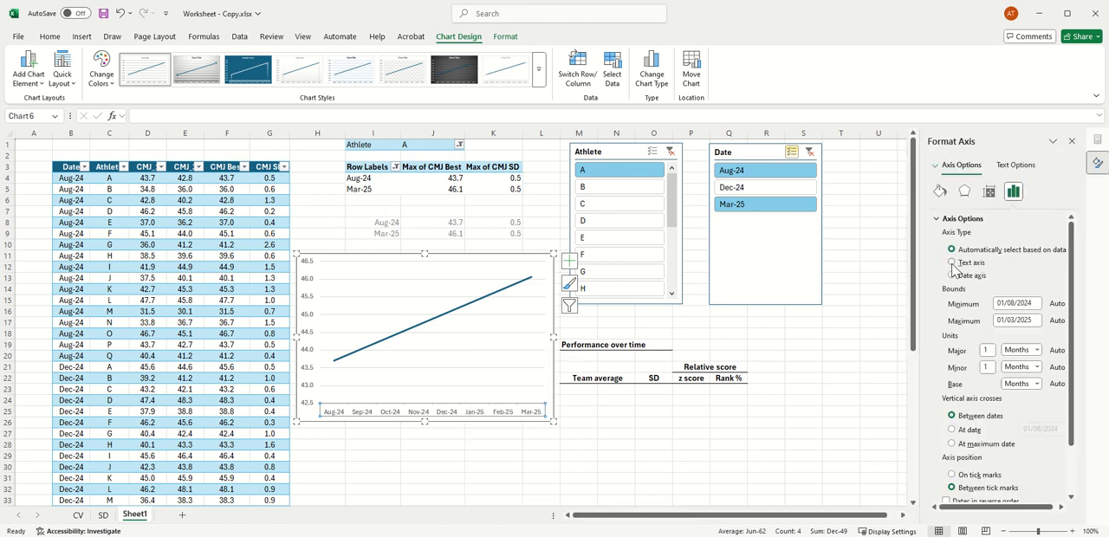
pyautogui.click(952, 262)
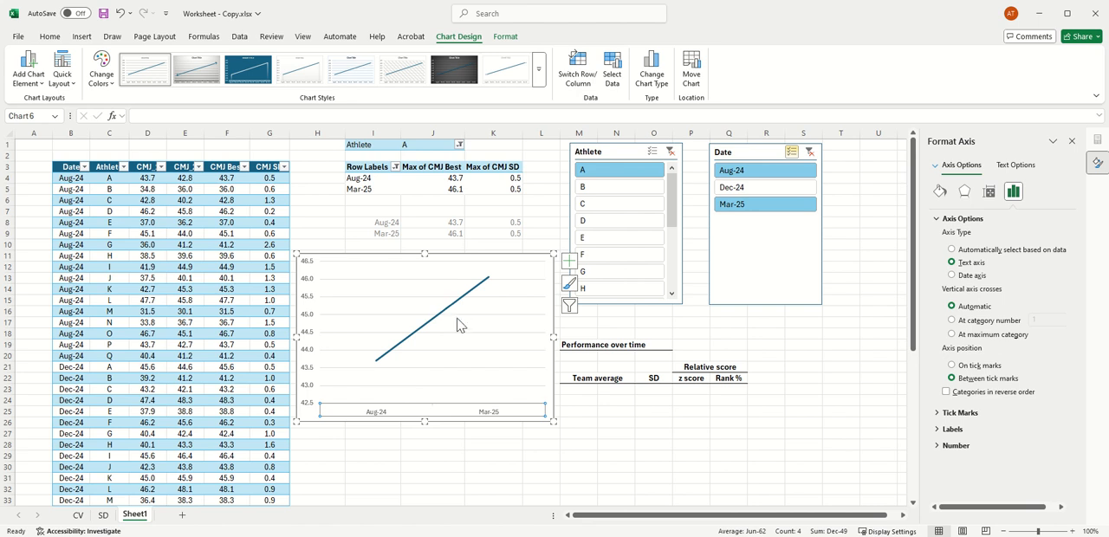
# Step: Add vertical error bars to the line chart and set their error amount to Custom
pyautogui.click(28, 67)
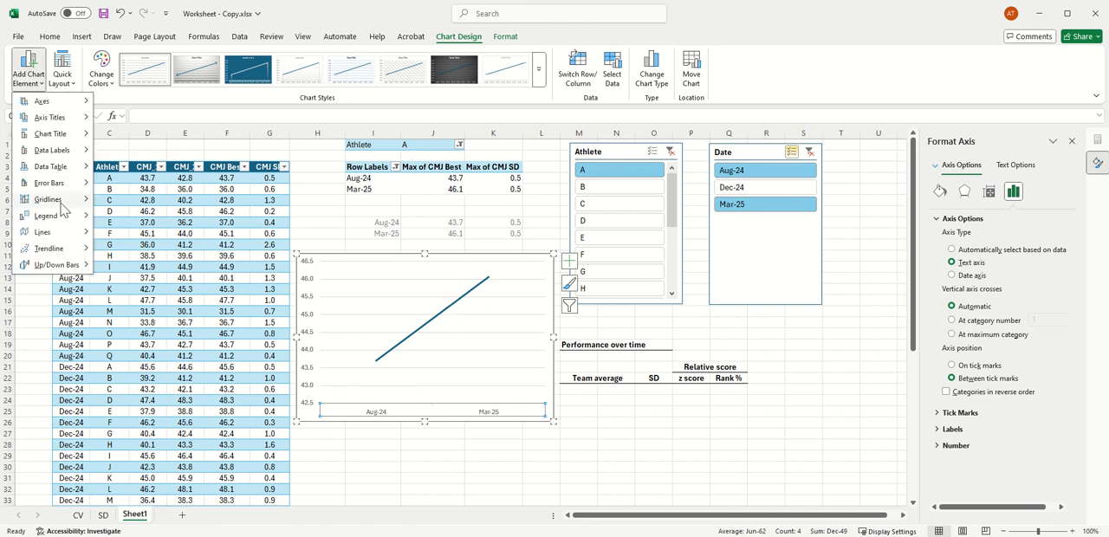
pyautogui.moveTo(57, 185)
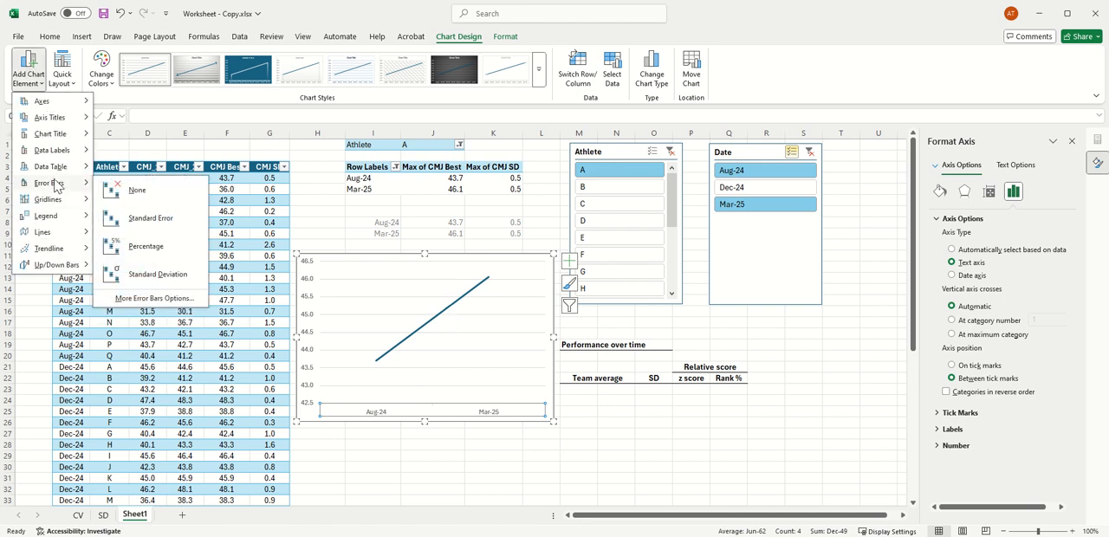
pyautogui.click(167, 300)
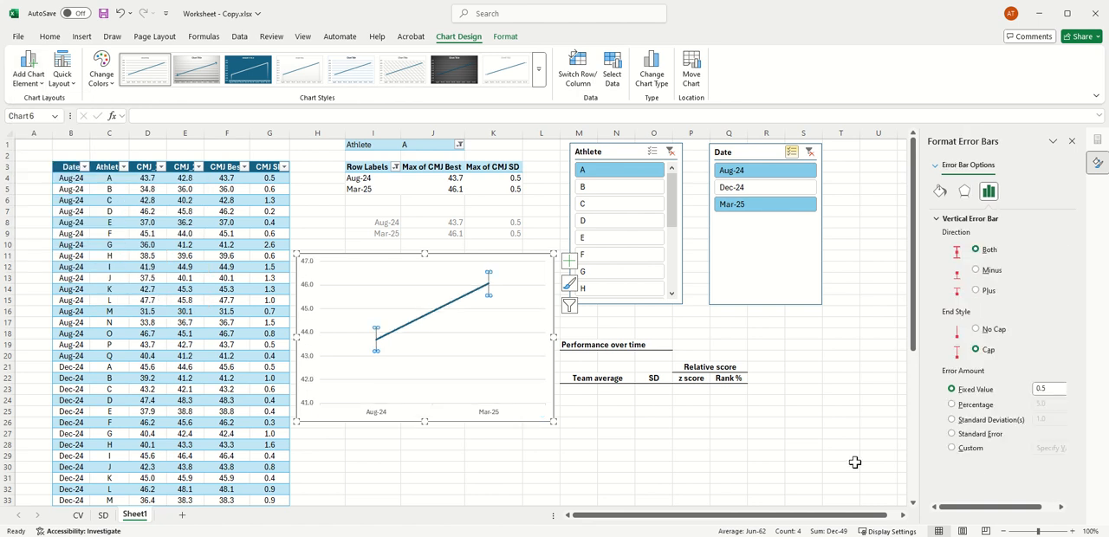
pyautogui.click(952, 447)
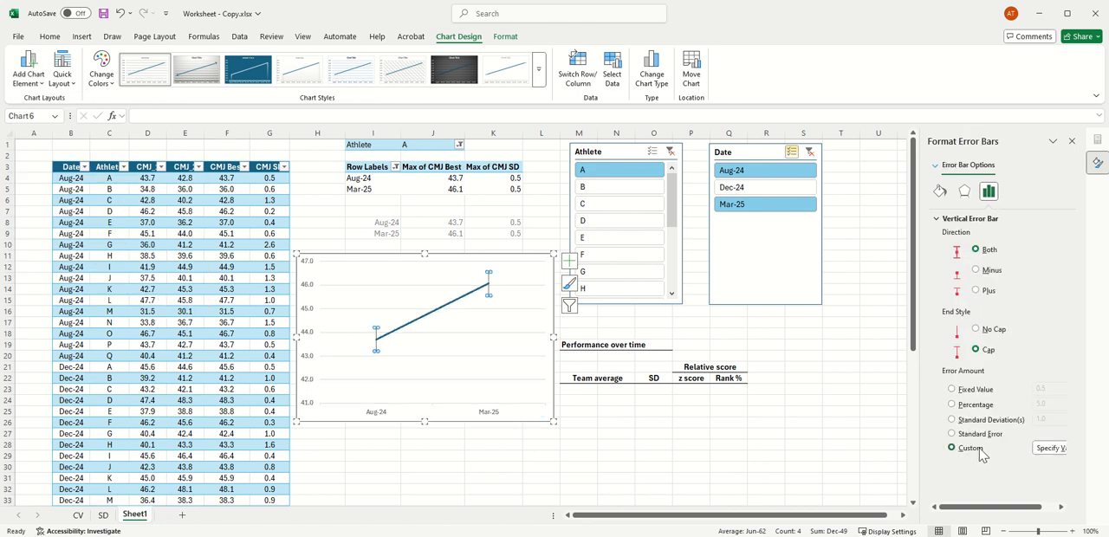
# Step: Specify the custom error values from the linked SD cells, using K8:K10 as the positive range and K8:K9 as the negative range
pyautogui.click(1050, 448)
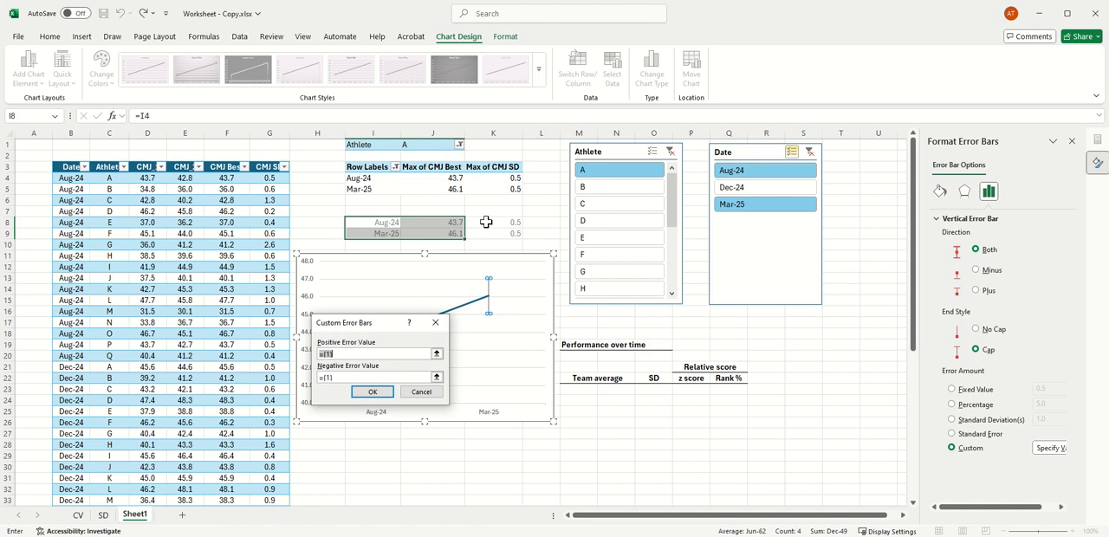
pyautogui.moveTo(486, 222); pyautogui.dragTo(488, 243)
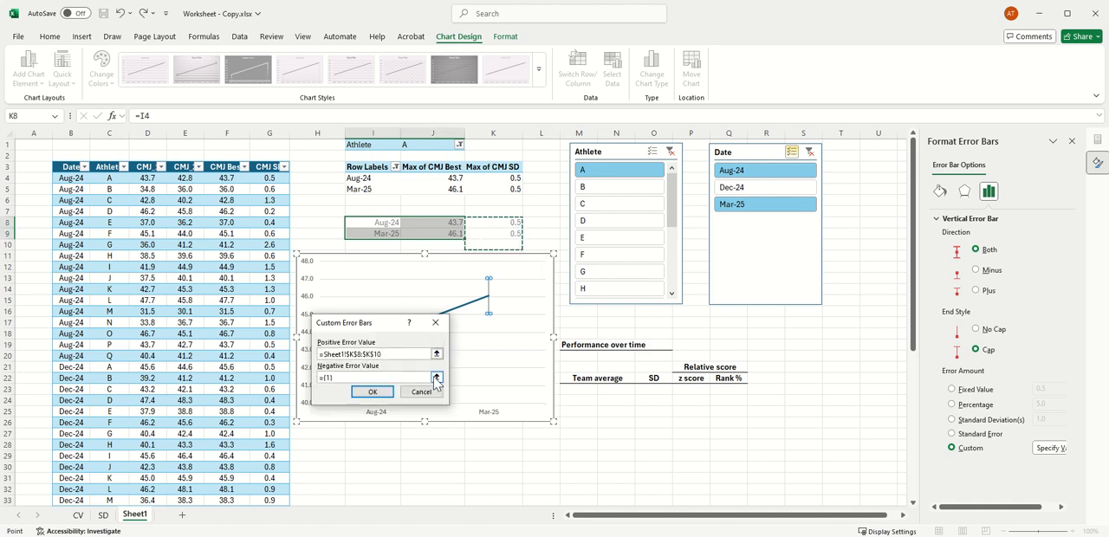
pyautogui.click(436, 380)
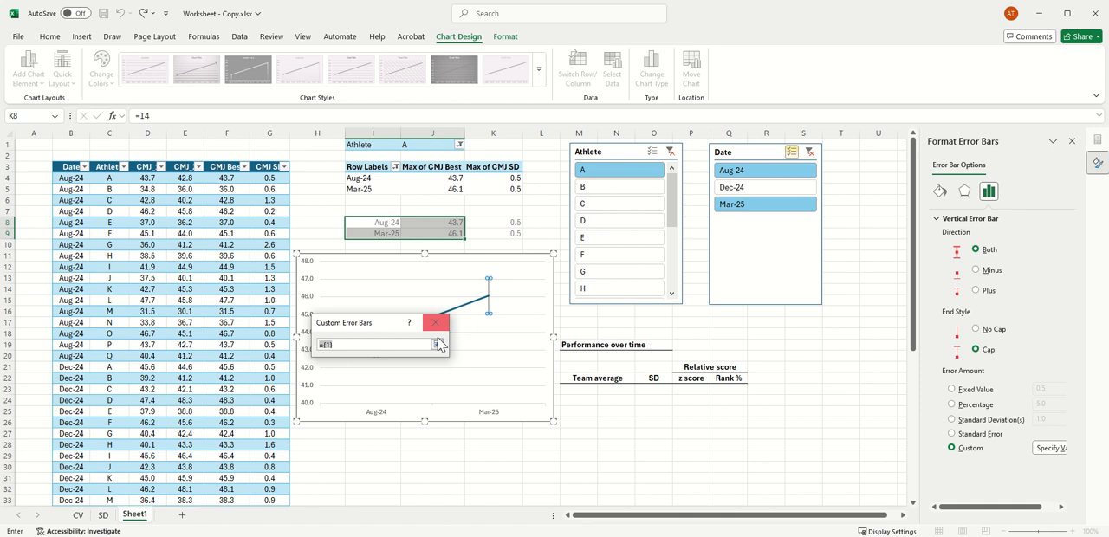
pyautogui.click(437, 344)
pyautogui.moveTo(505, 222); pyautogui.dragTo(505, 231)
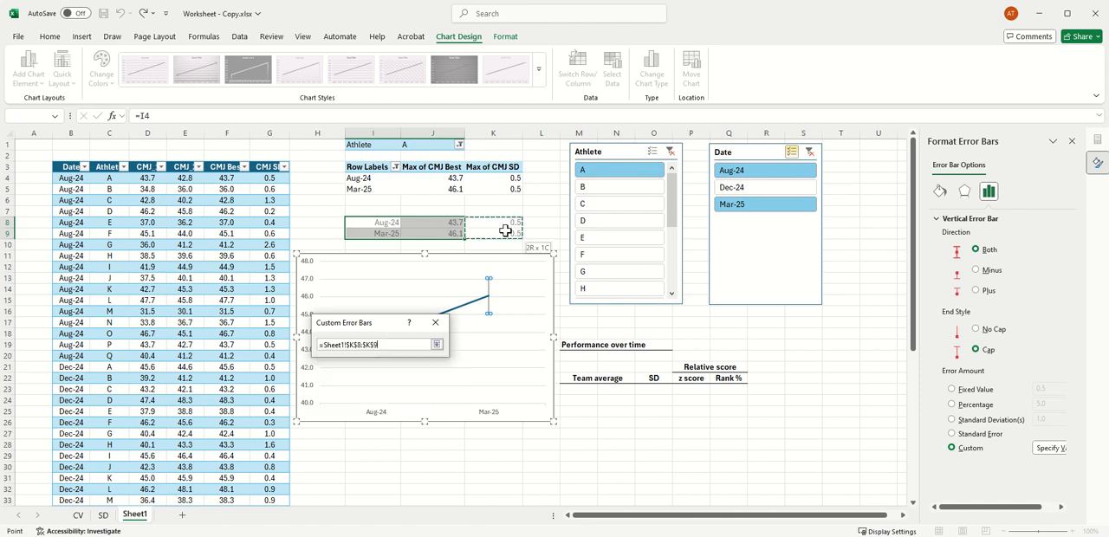
pyautogui.click(435, 379)
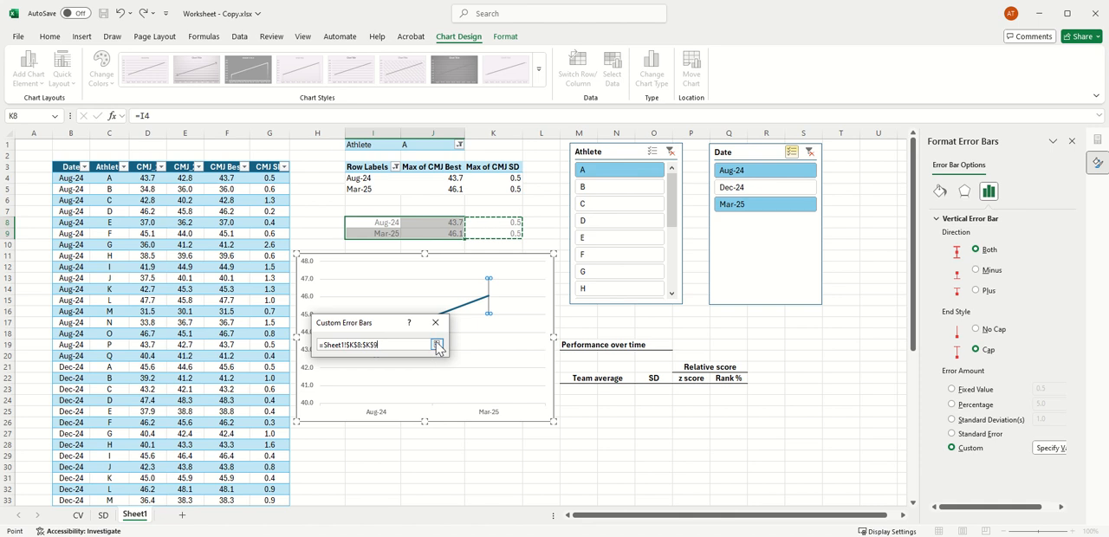
pyautogui.click(437, 344)
pyautogui.click(381, 391)
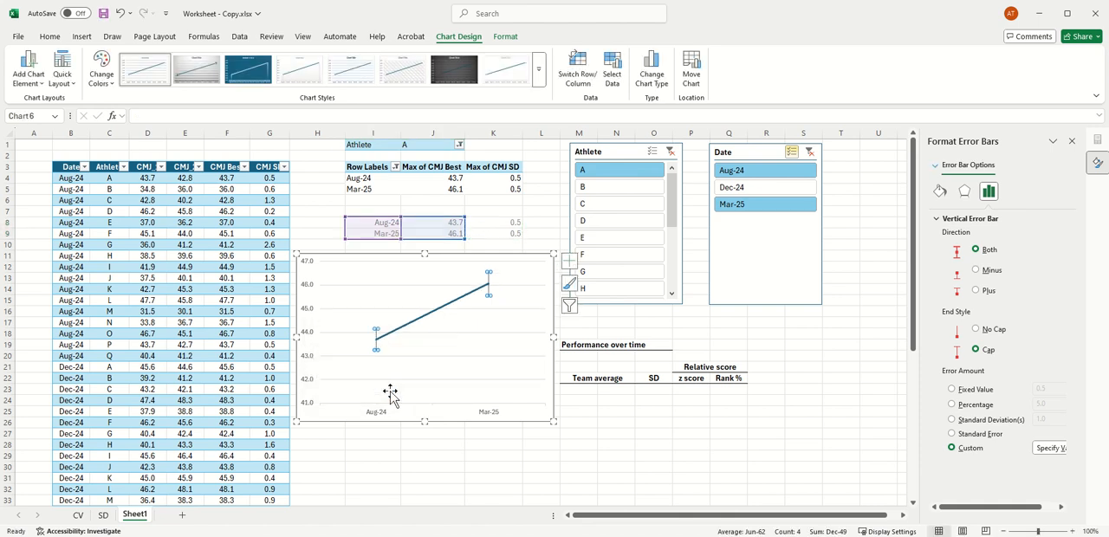
# Step: Check the chart for different athletes by filtering the Athlete slicer to C, G, C again and finally H
pyautogui.click(634, 205)
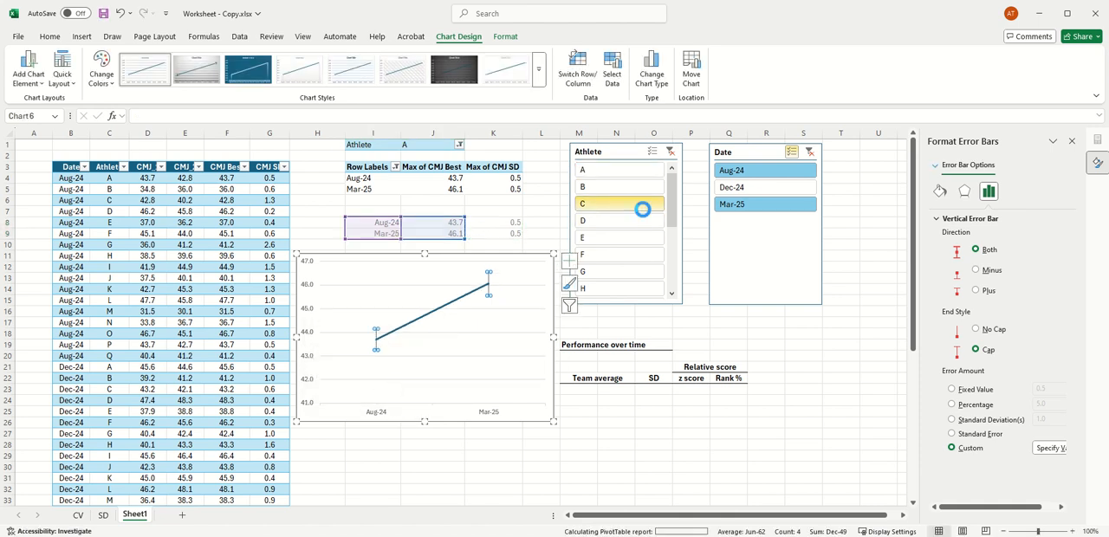
pyautogui.click(614, 273)
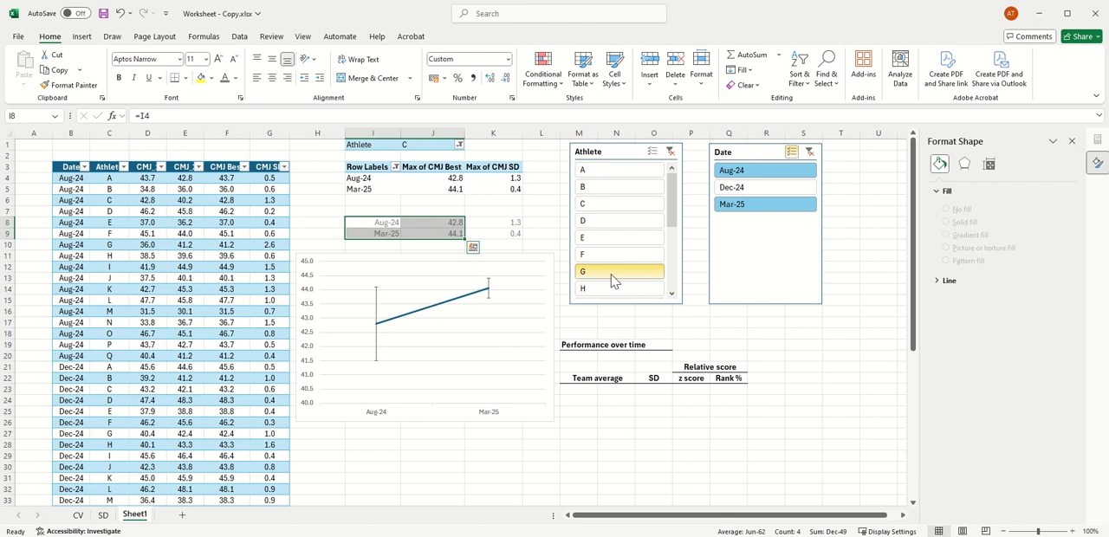
pyautogui.click(611, 205)
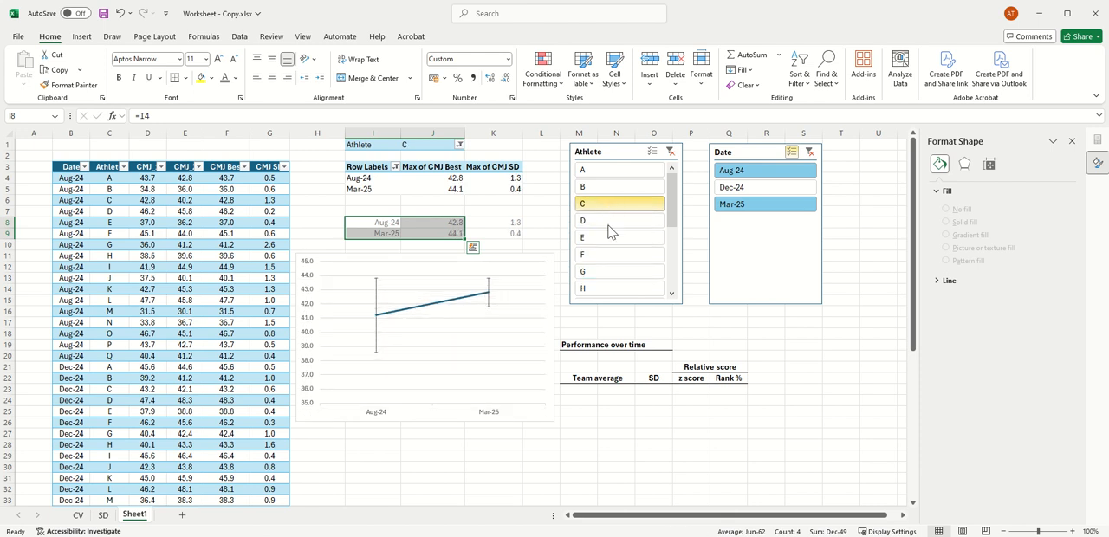
pyautogui.click(612, 290)
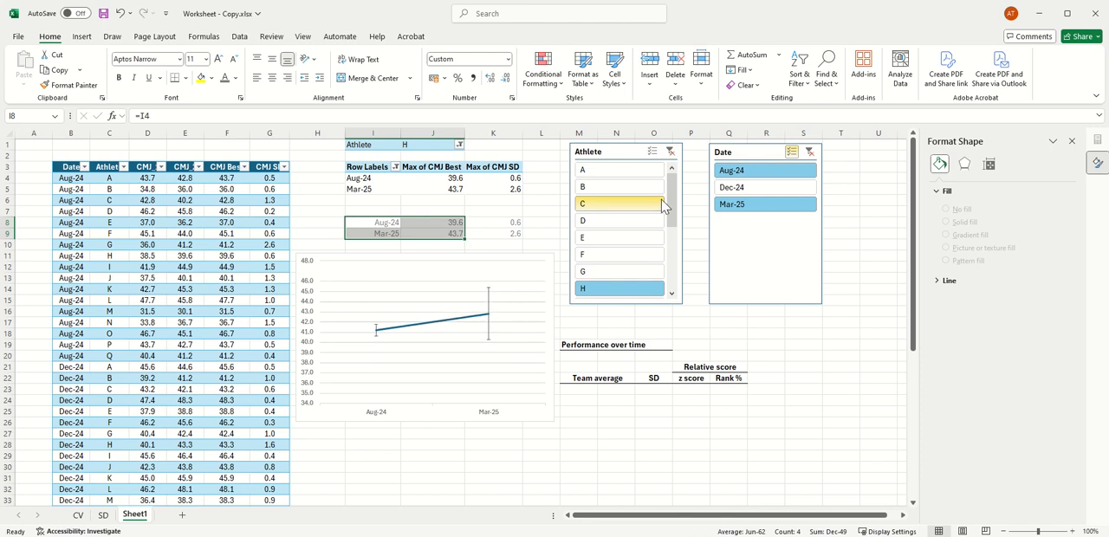
# Step: Filter the Athlete slicer to Q to view that athlete's change on the line chart
pyautogui.moveTo(672, 201); pyautogui.dragTo(671, 264)
pyautogui.click(617, 291)
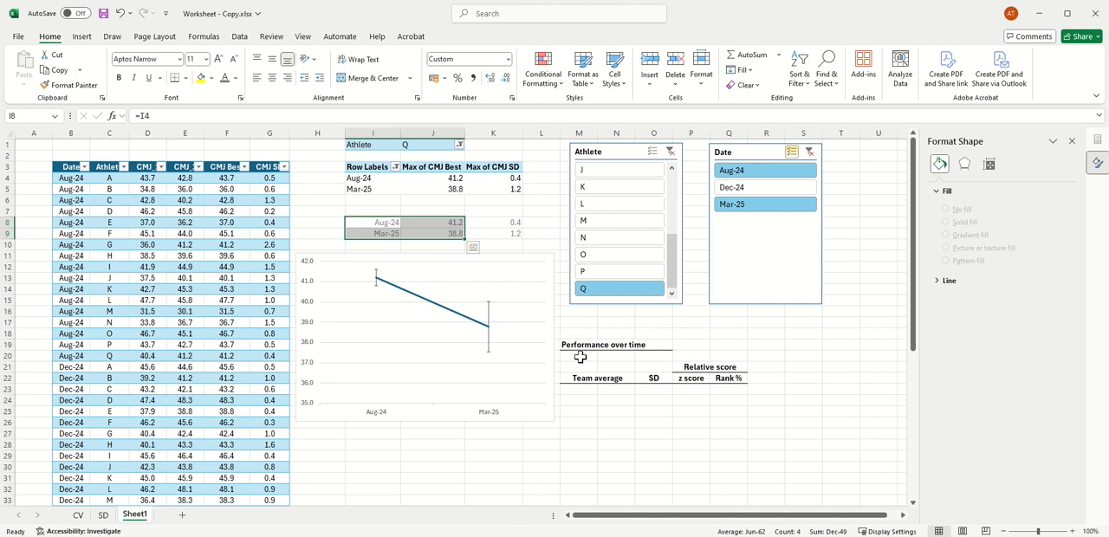
pyautogui.click(580, 356)
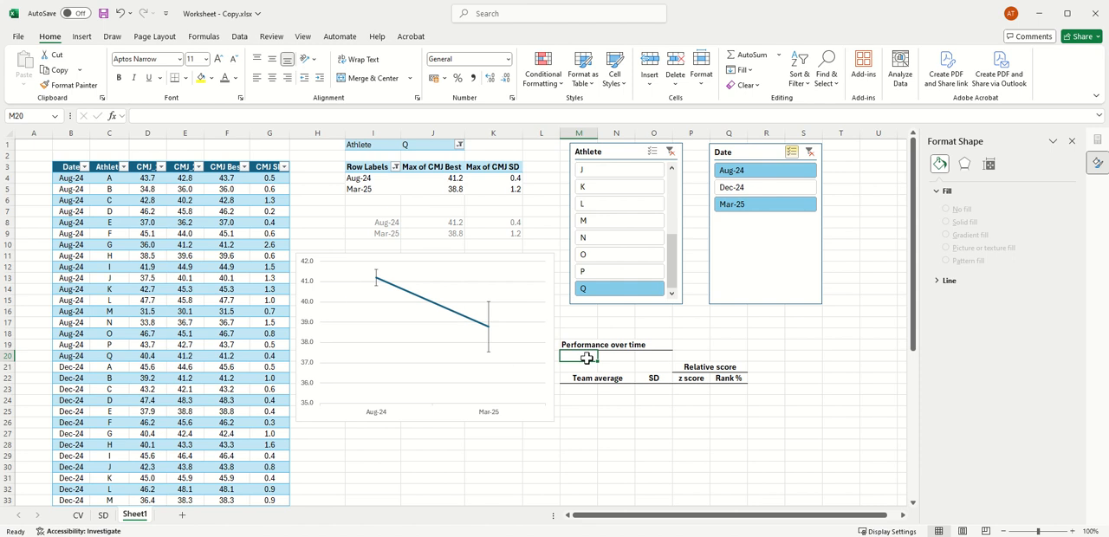
pyautogui.write('=')
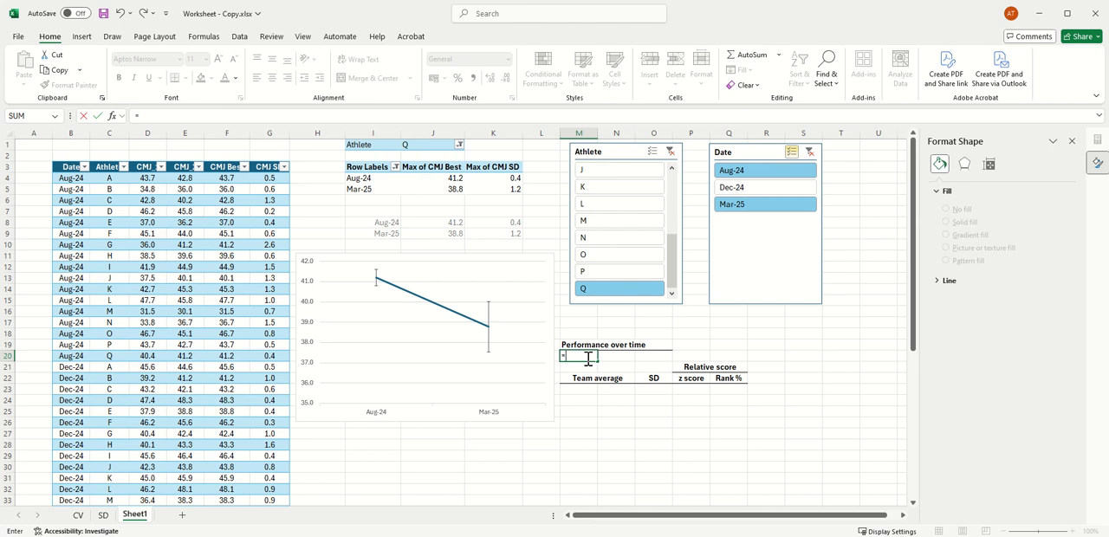
pyautogui.write('if((')
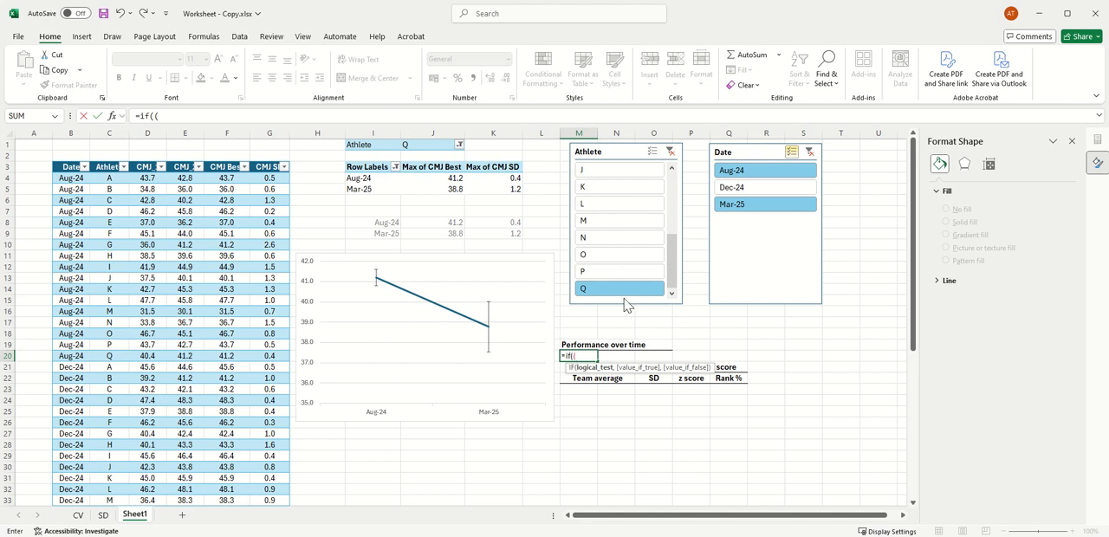
pyautogui.press('Escape')
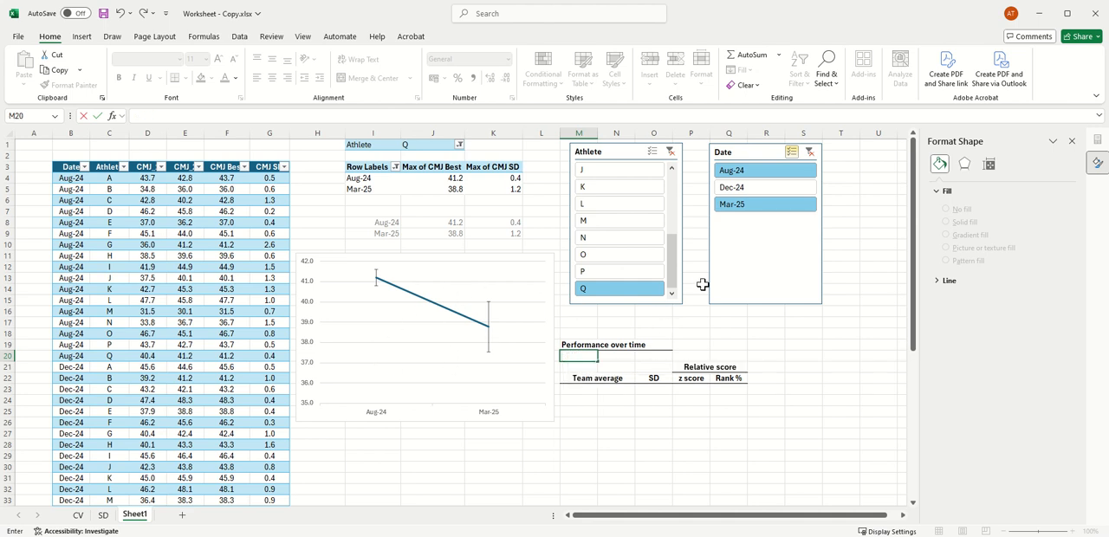
# Step: Filter the Athlete slicer to A and examine the Aug-24 error bar on the line chart
pyautogui.moveTo(672, 273); pyautogui.dragTo(672, 208)
pyautogui.click(618, 170)
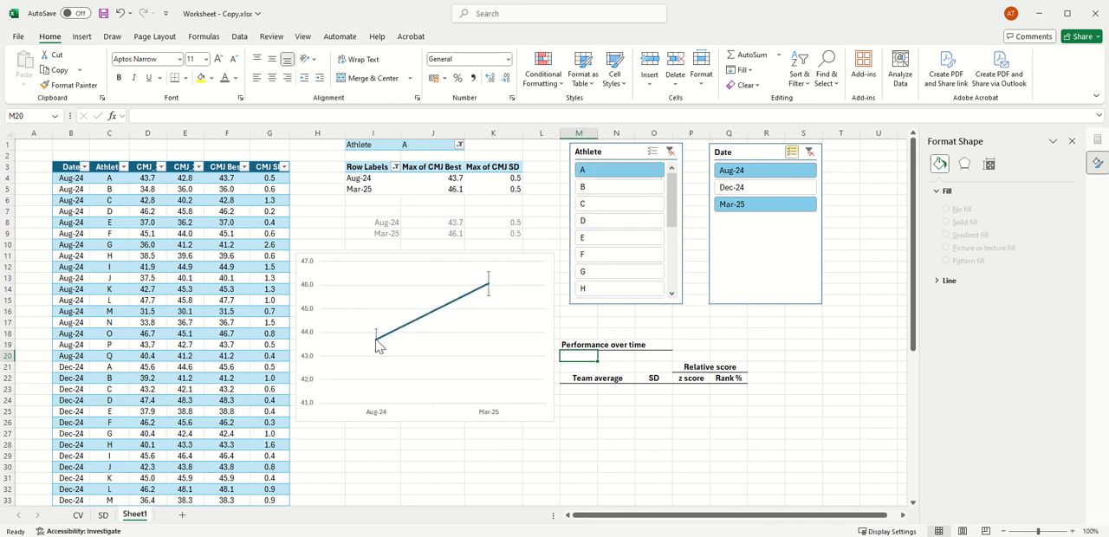
pyautogui.moveTo(377, 338)
# Step: Start an IF formula in M20 under Performance over time with the logical test (J9-K9)>(J8+K8)
pyautogui.write('=if')
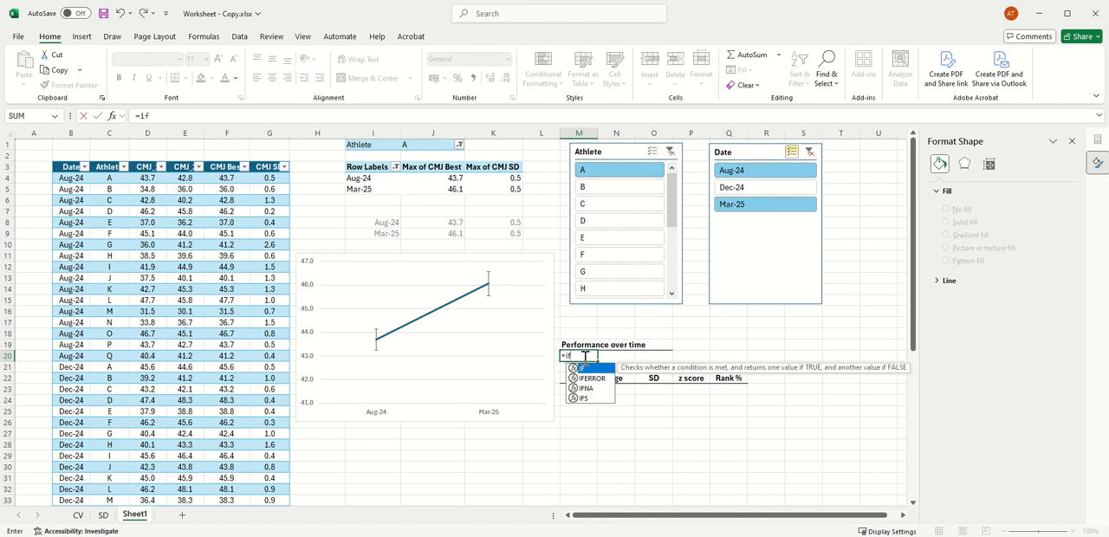
pyautogui.write('((')
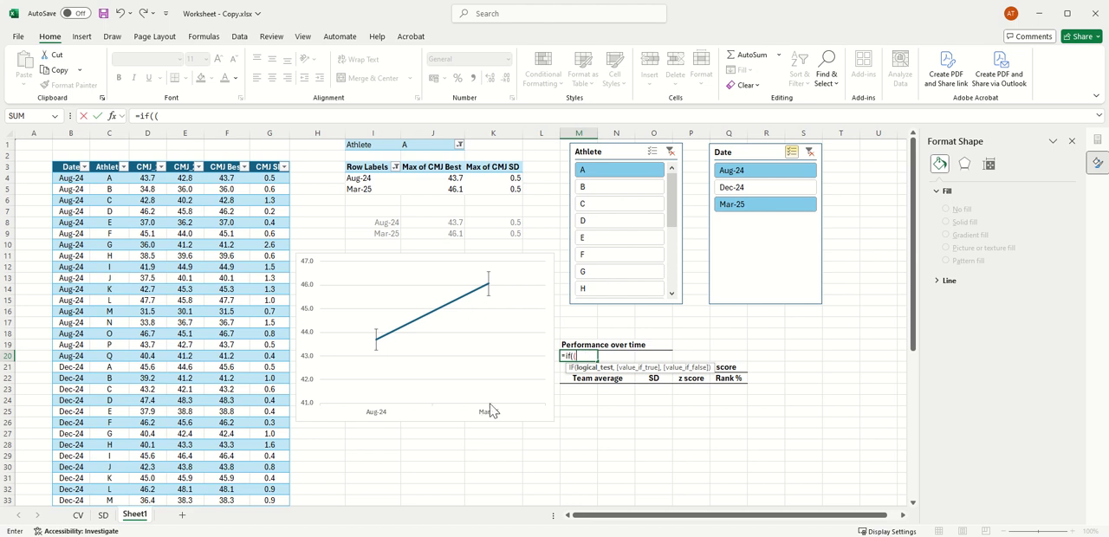
pyautogui.click(435, 234)
pyautogui.write('-')
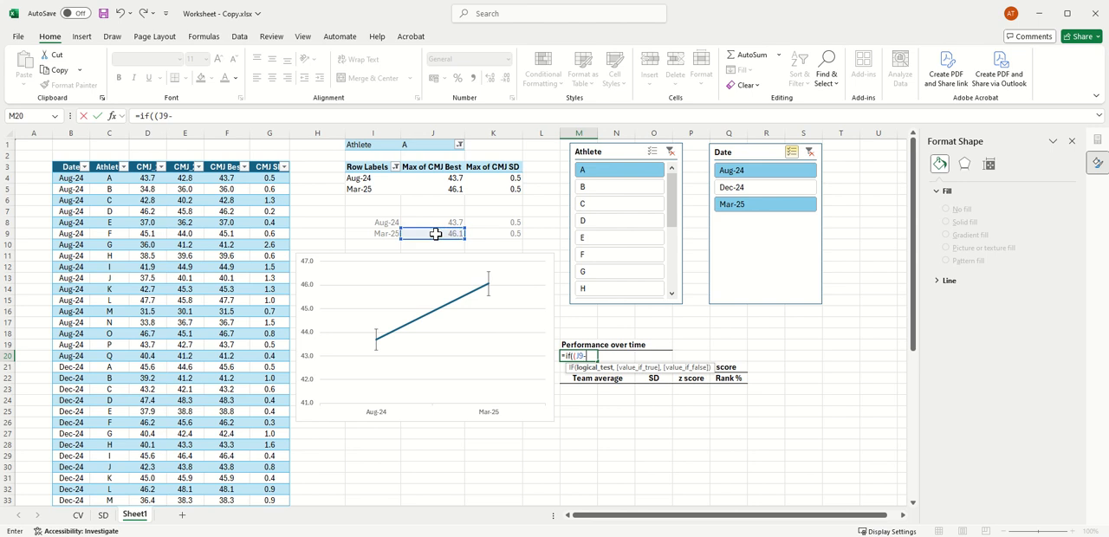
pyautogui.click(509, 232)
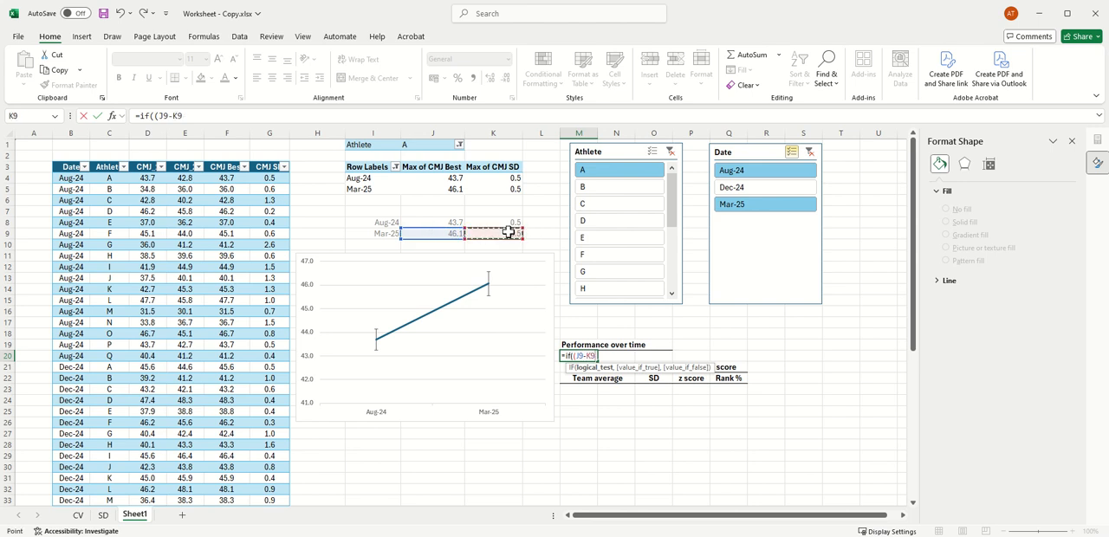
pyautogui.write(')>')
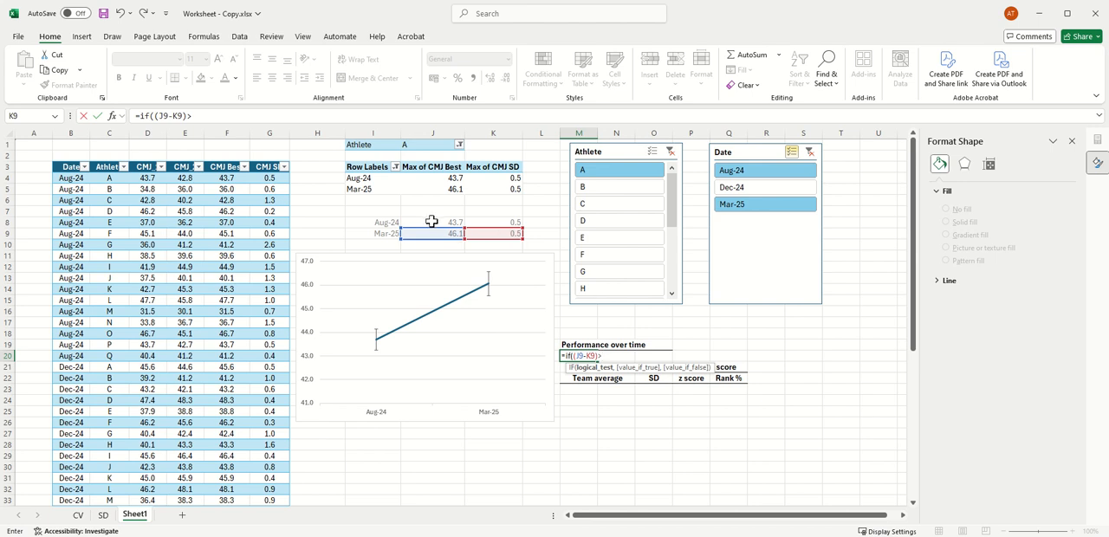
pyautogui.click(434, 223)
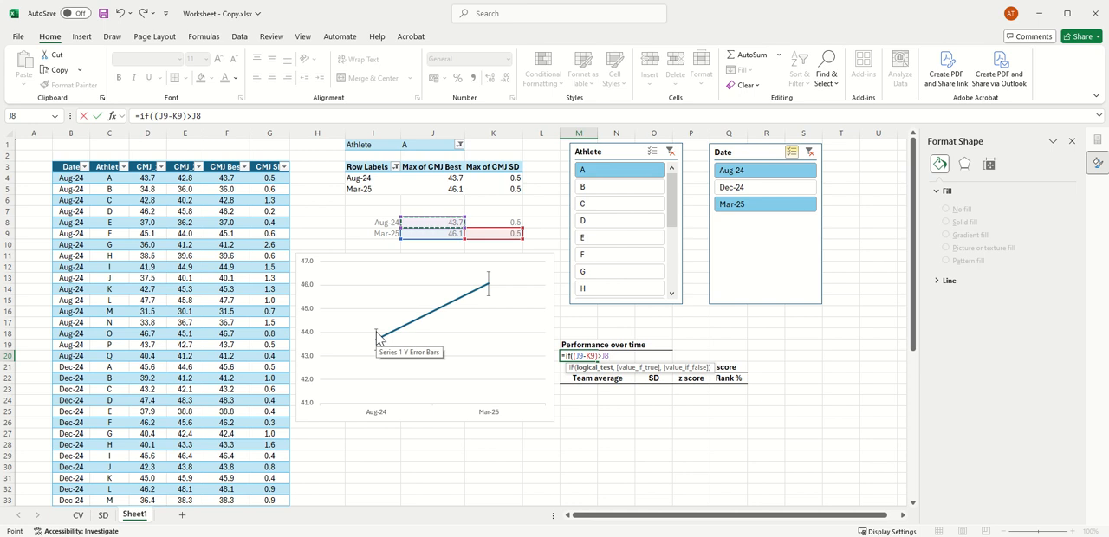
pyautogui.write('+')
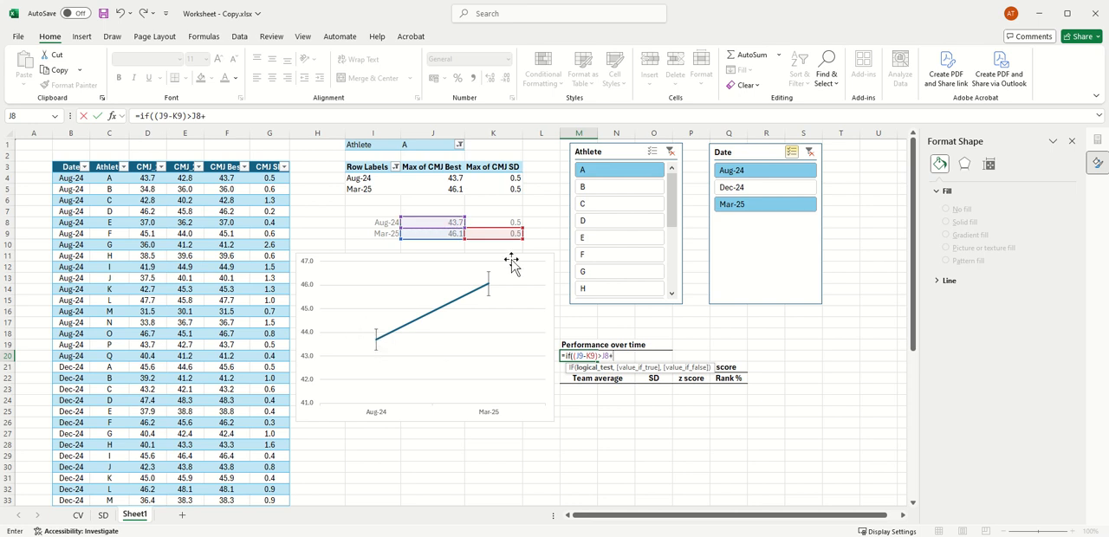
pyautogui.click(514, 222)
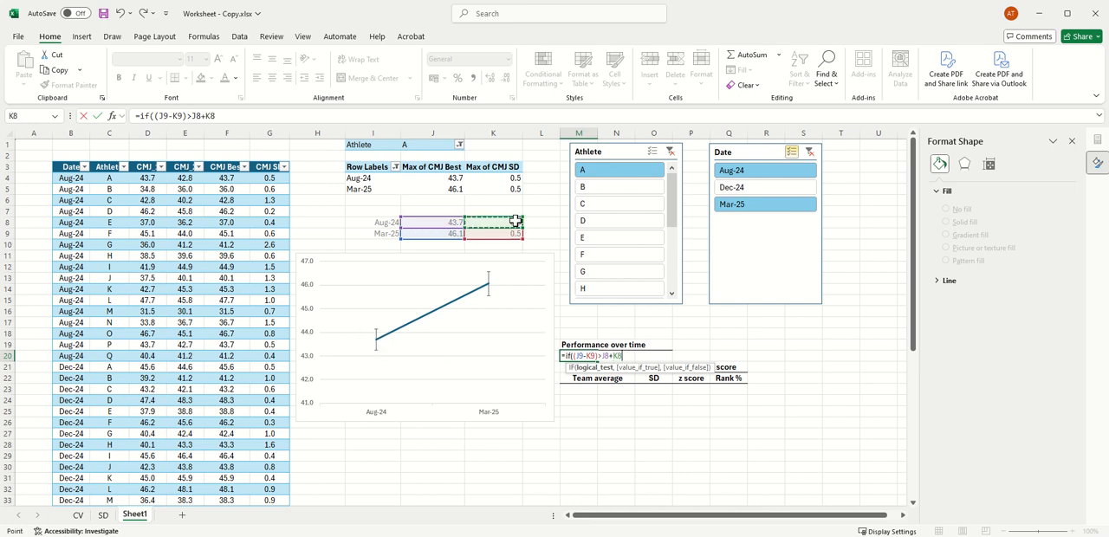
pyautogui.write(')')
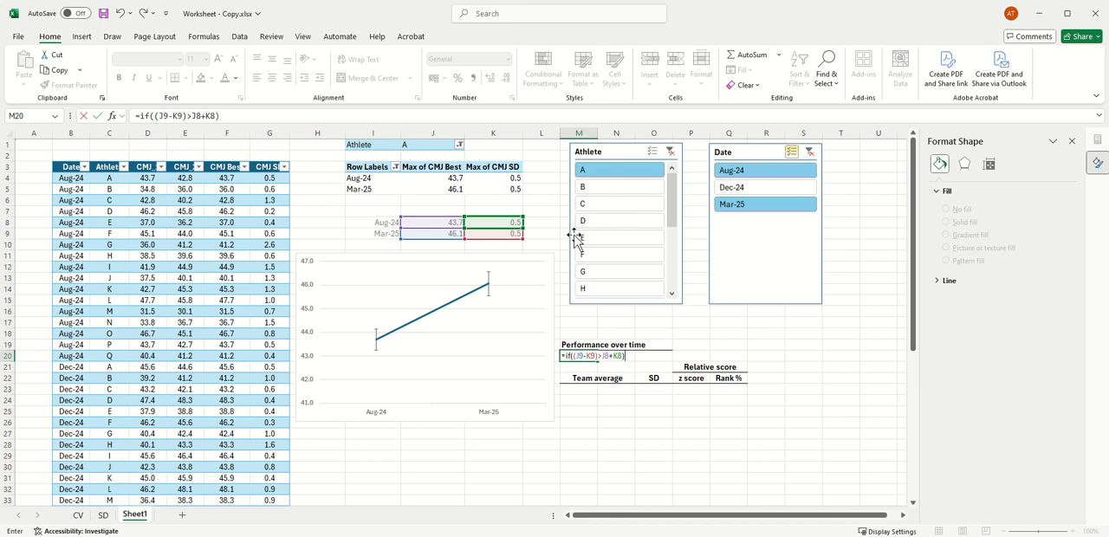
pyautogui.click(610, 355)
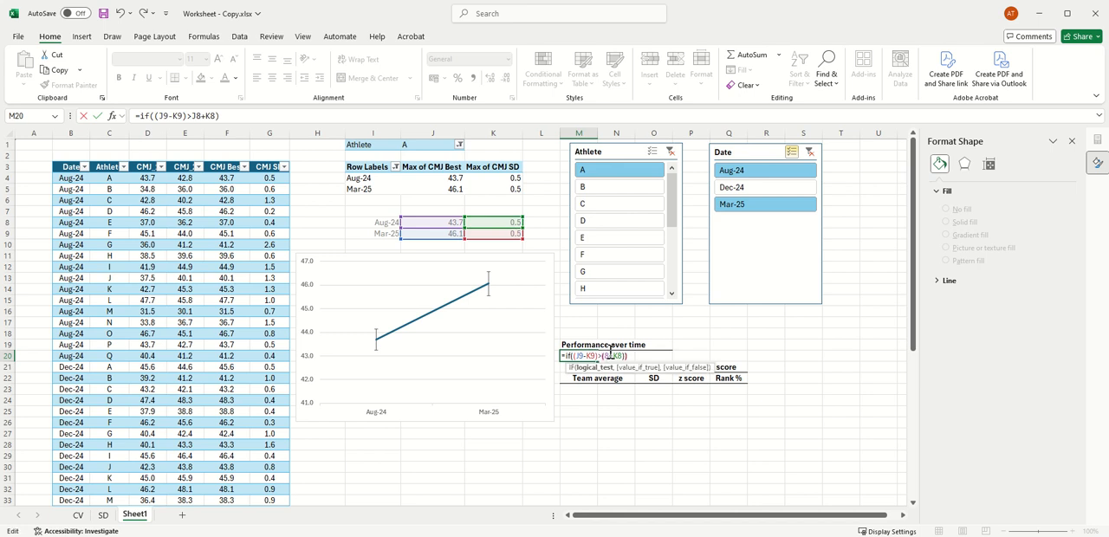
pyautogui.write('(J8+K8),"better')
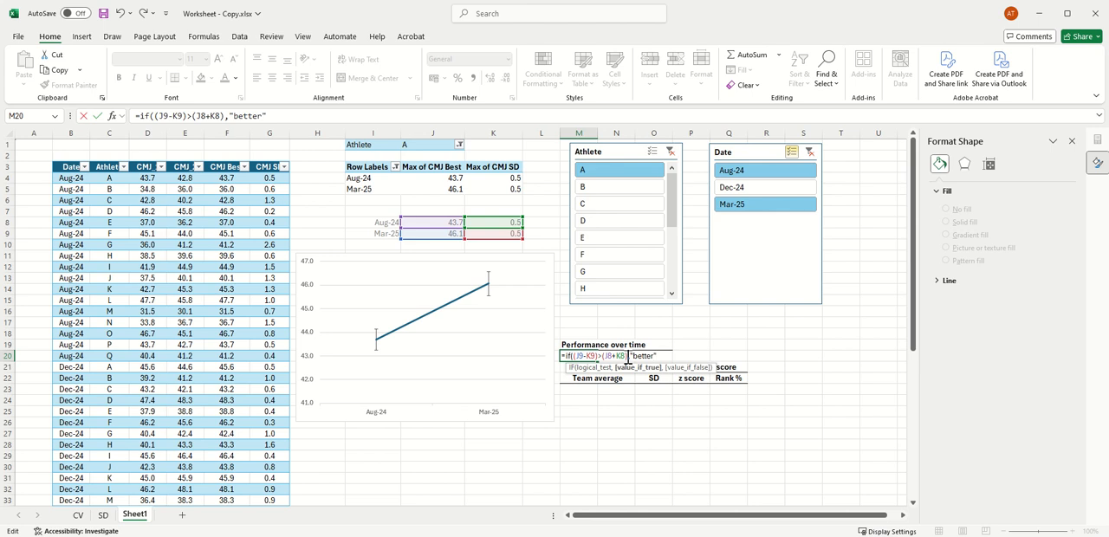
pyautogui.write('",if')
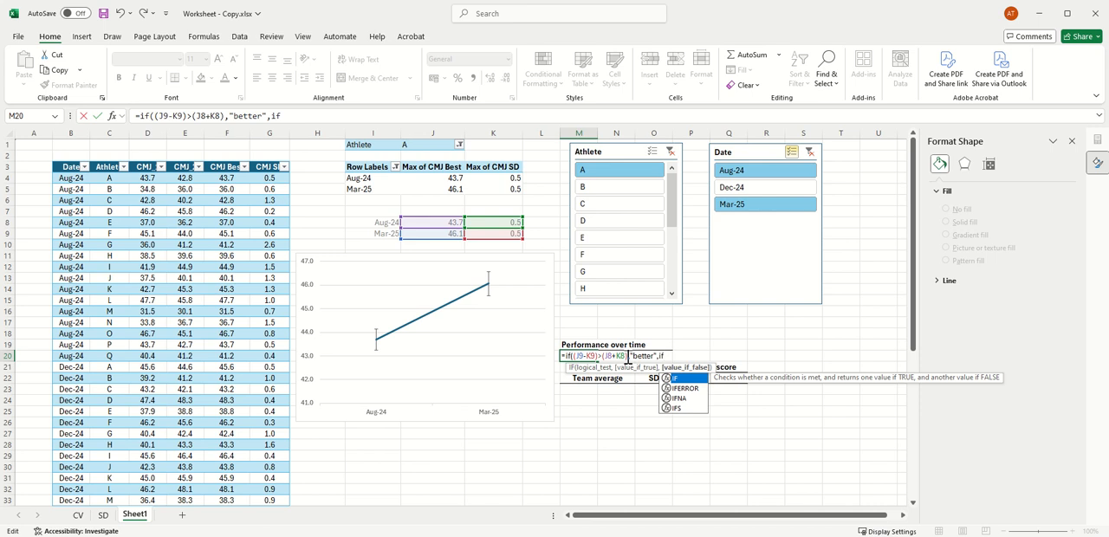
pyautogui.write('((')
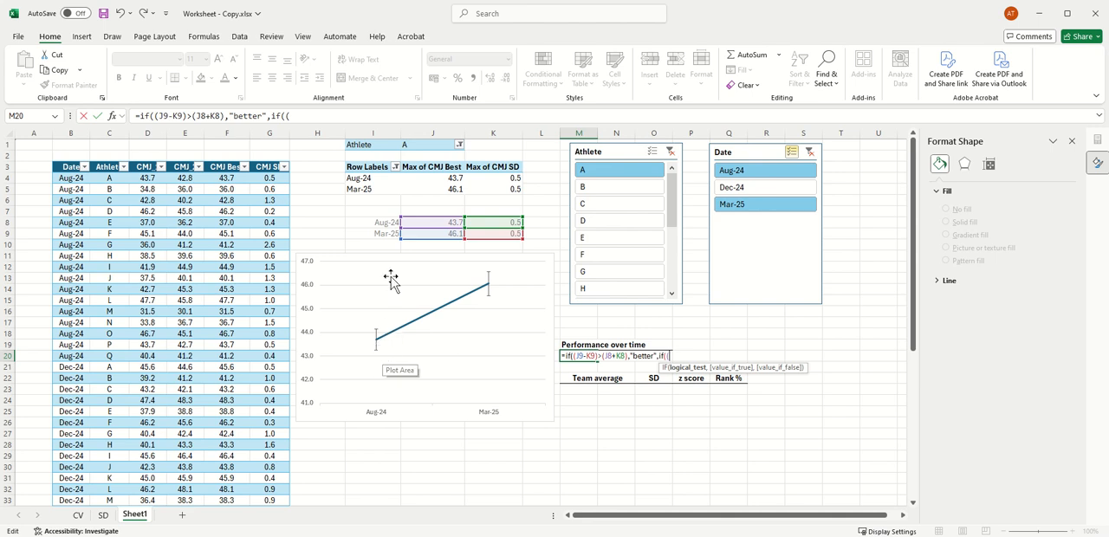
# Step: Return "better" when the first test is true and nest a second IF testing (J8-K8)>(J9+K9)
pyautogui.click(432, 222)
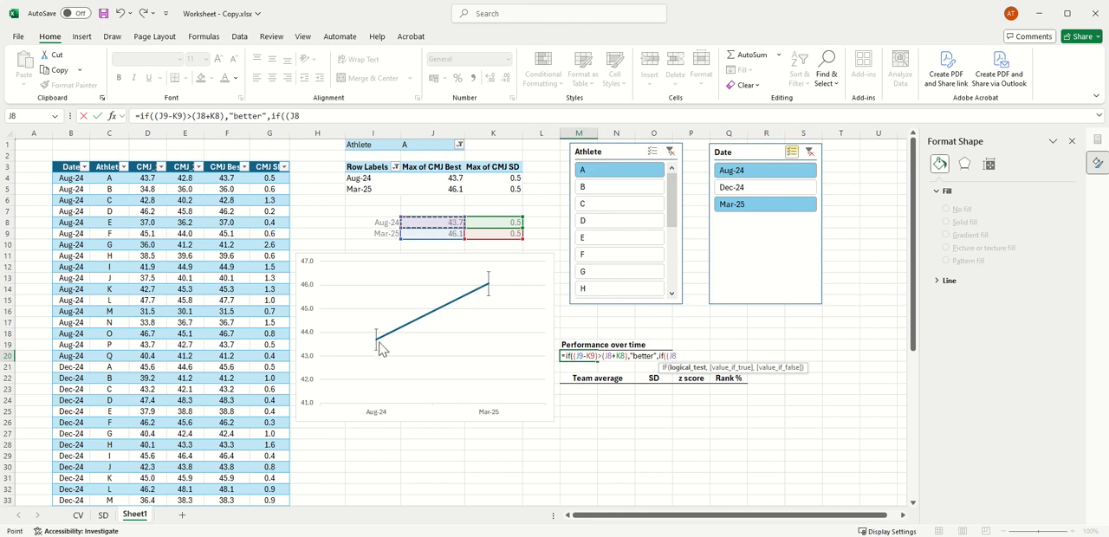
pyautogui.moveTo(381, 347)
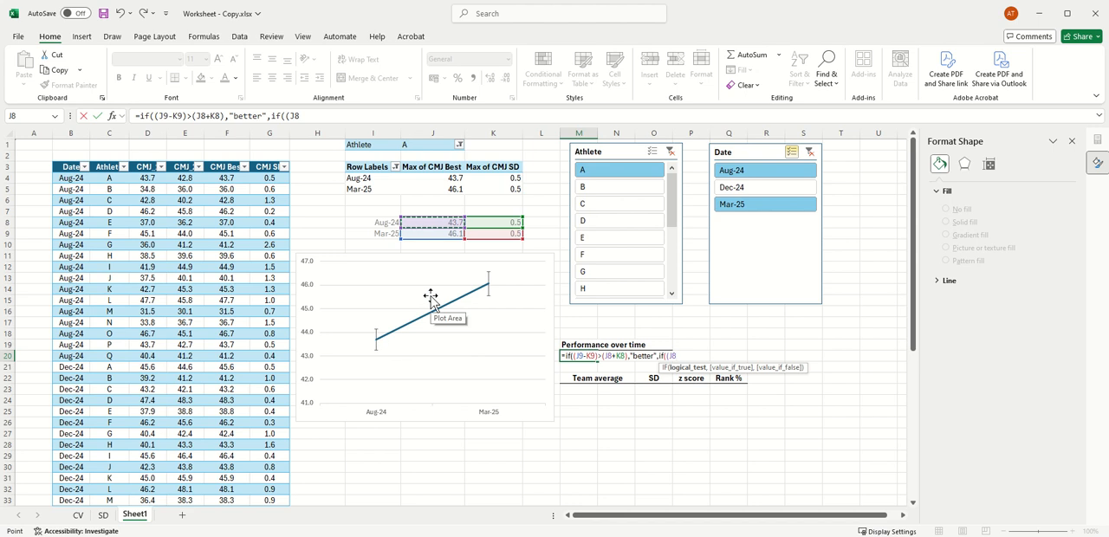
pyautogui.write('-')
pyautogui.click(490, 222)
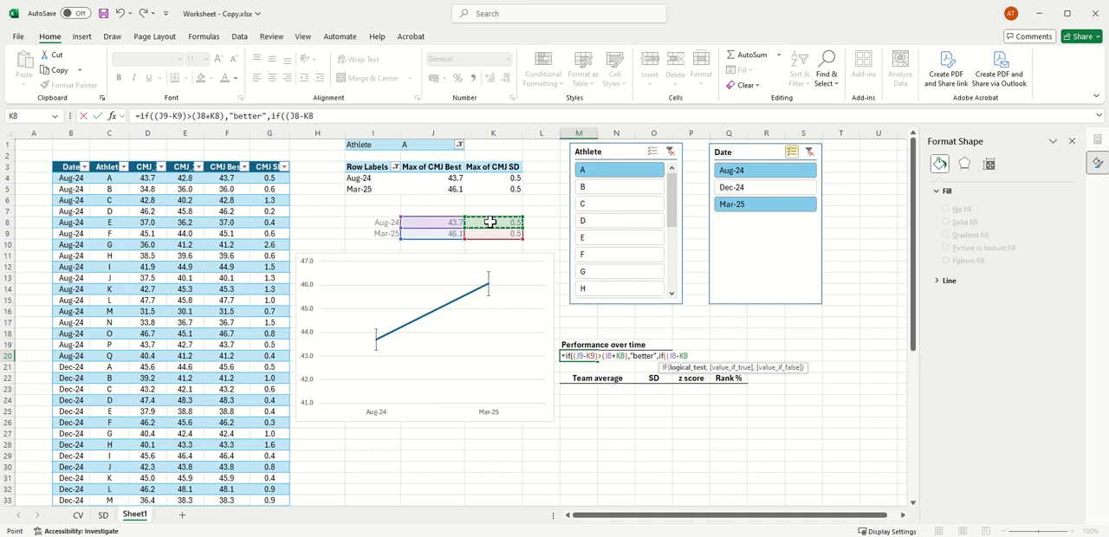
pyautogui.write(')>(')
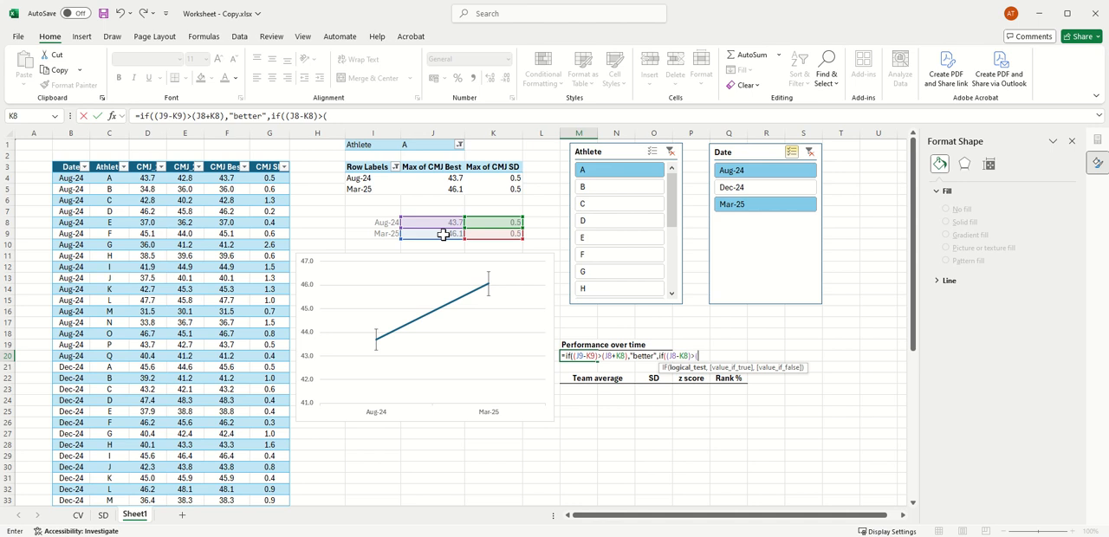
pyautogui.click(443, 234)
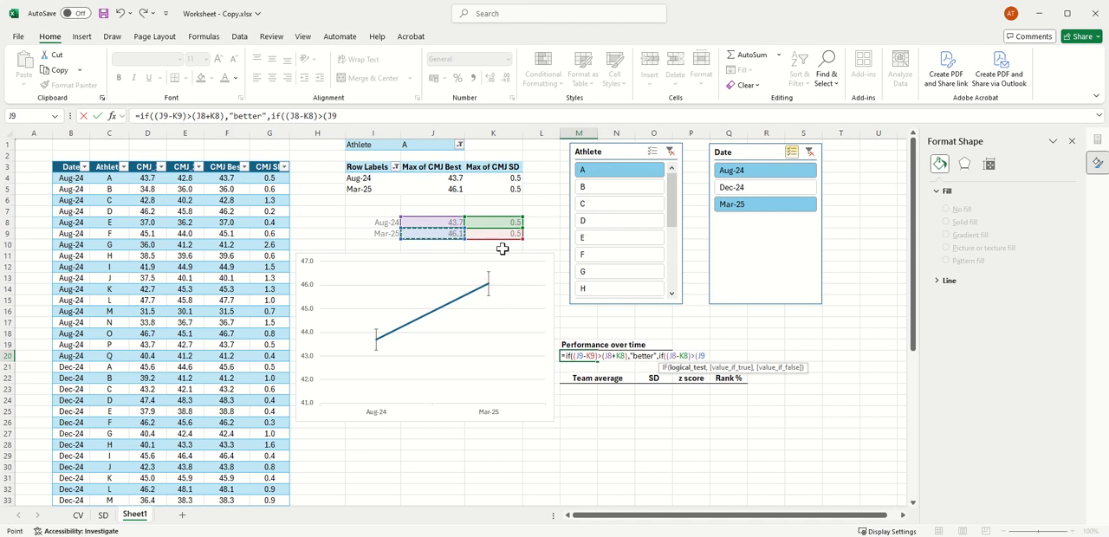
pyautogui.write('+')
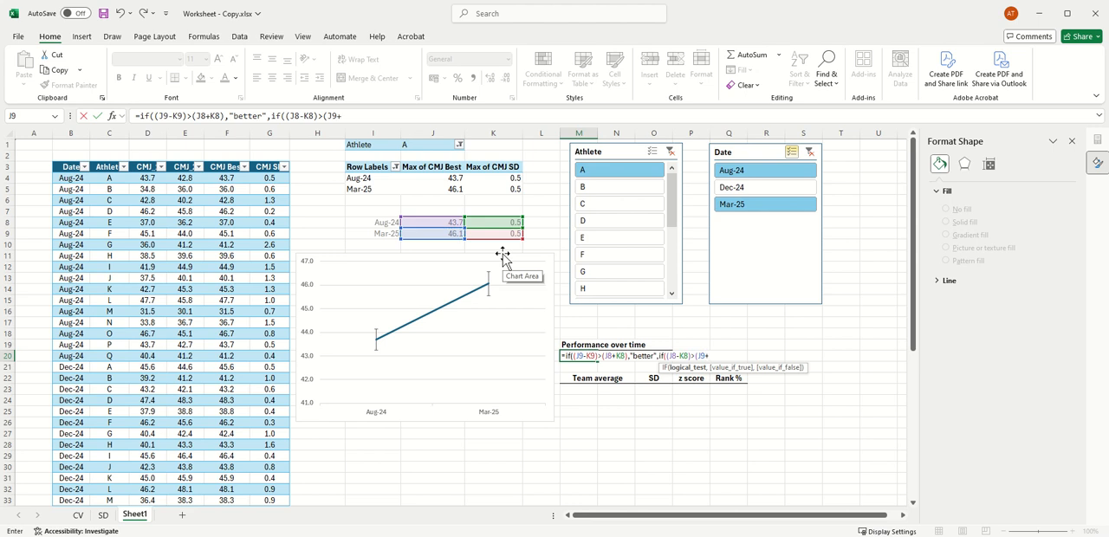
pyautogui.click(495, 234)
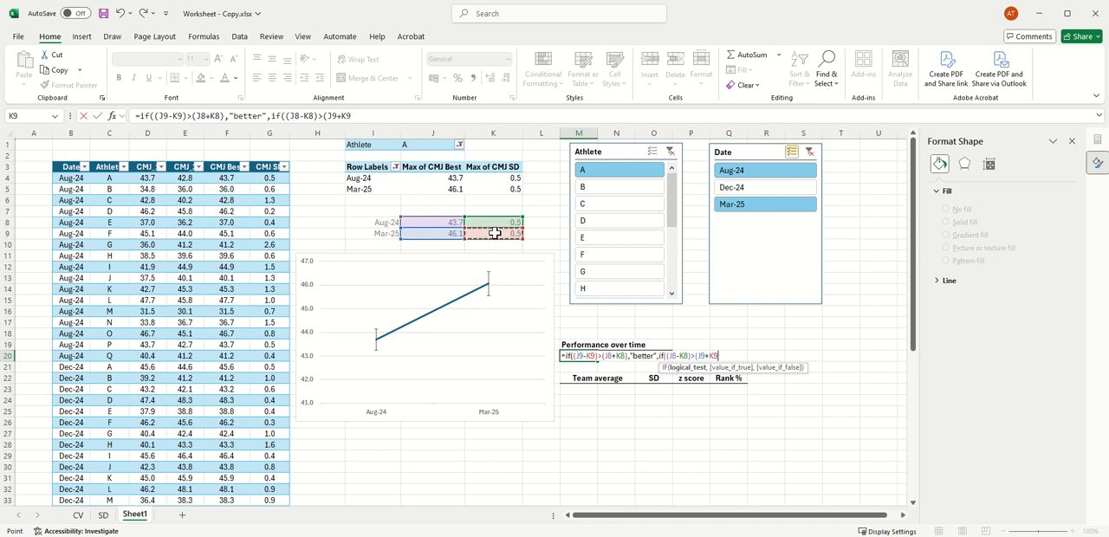
pyautogui.write('),"worse')
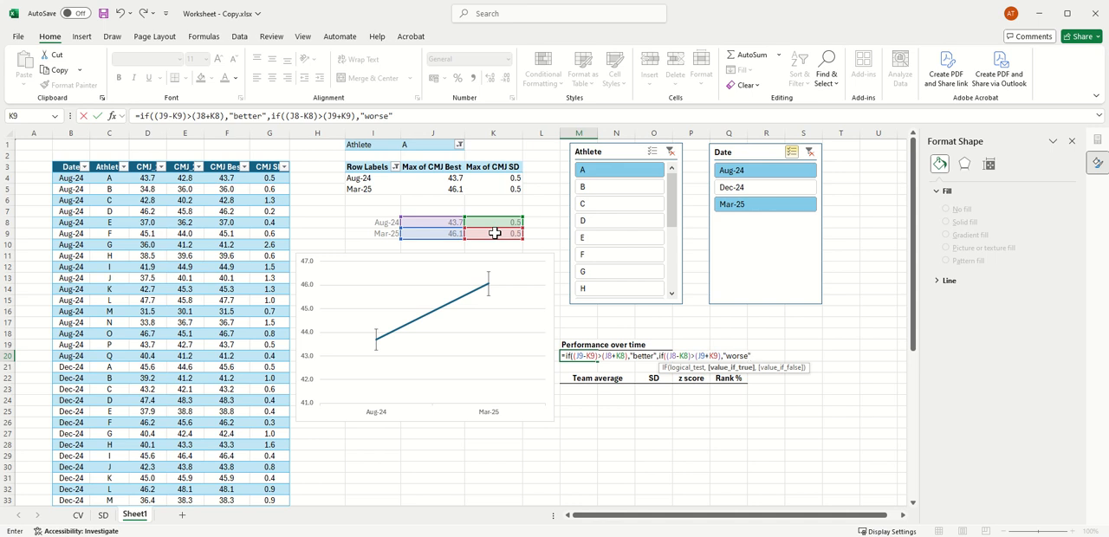
# Step: Complete the nested IF so it returns "worse" when true and "same" otherwise, and enter the formula
pyautogui.write('","same')
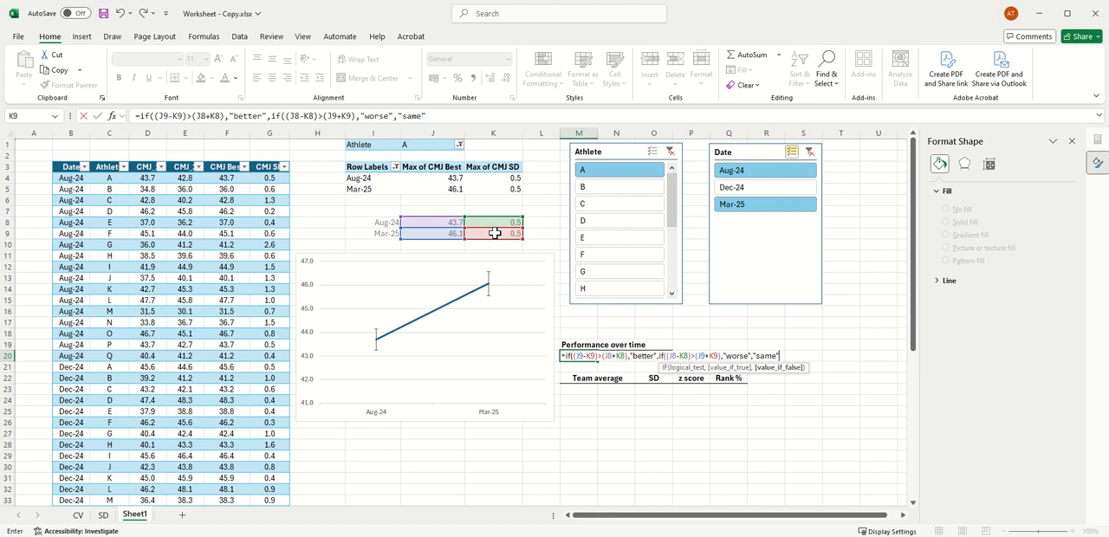
pyautogui.write('"))')
pyautogui.press('Return')
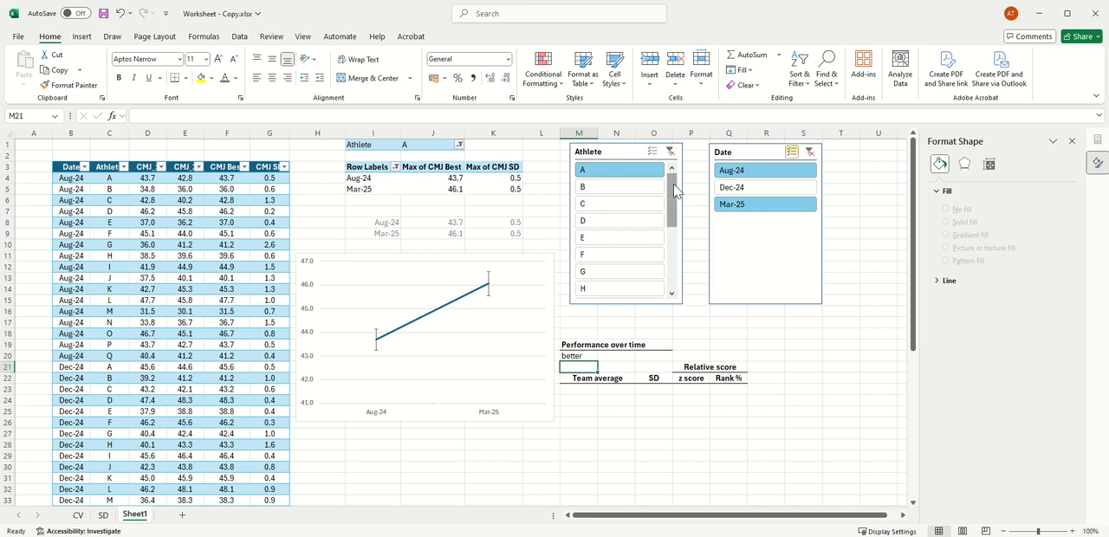
# Step: Check the performance formula for different athletes by filtering the Athlete slicer to D, G and Q
pyautogui.click(631, 224)
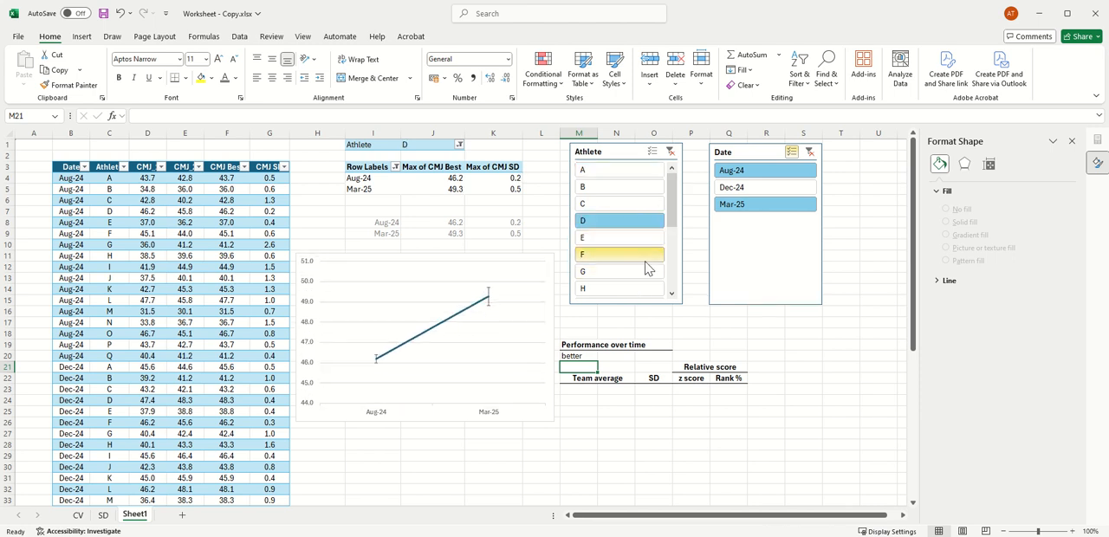
pyautogui.click(641, 271)
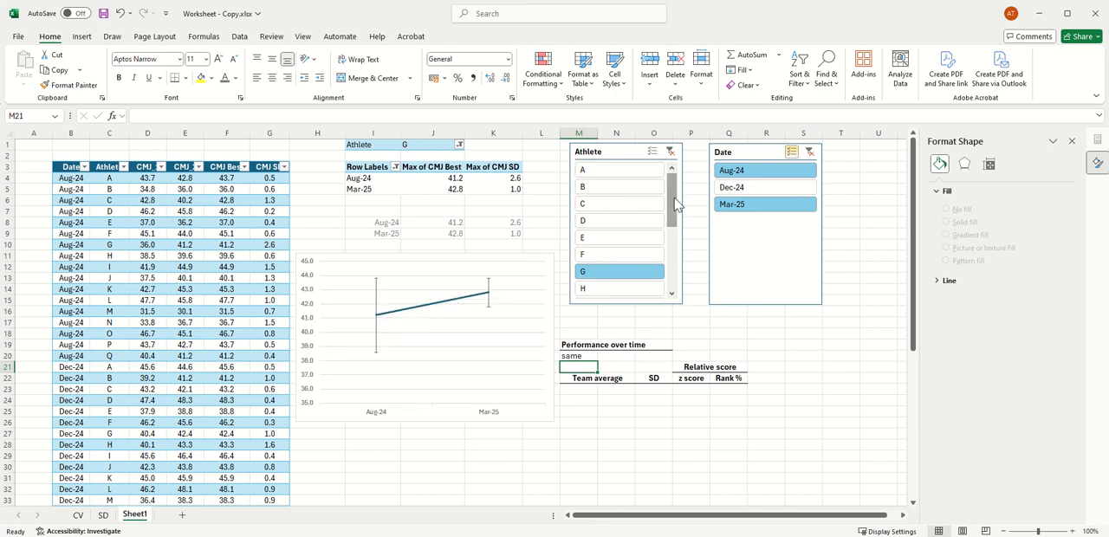
pyautogui.moveTo(675, 203); pyautogui.dragTo(672, 293)
pyautogui.click(630, 288)
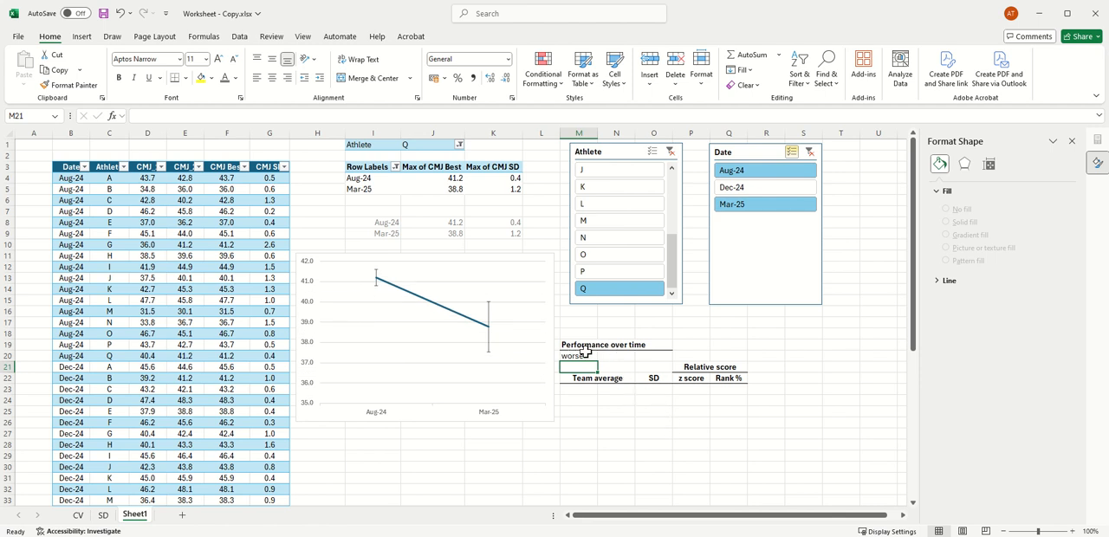
# Step: Add a text-contains conditional format to M20 that shows "worse" with Light Red Fill with Dark Red Text
pyautogui.click(584, 354)
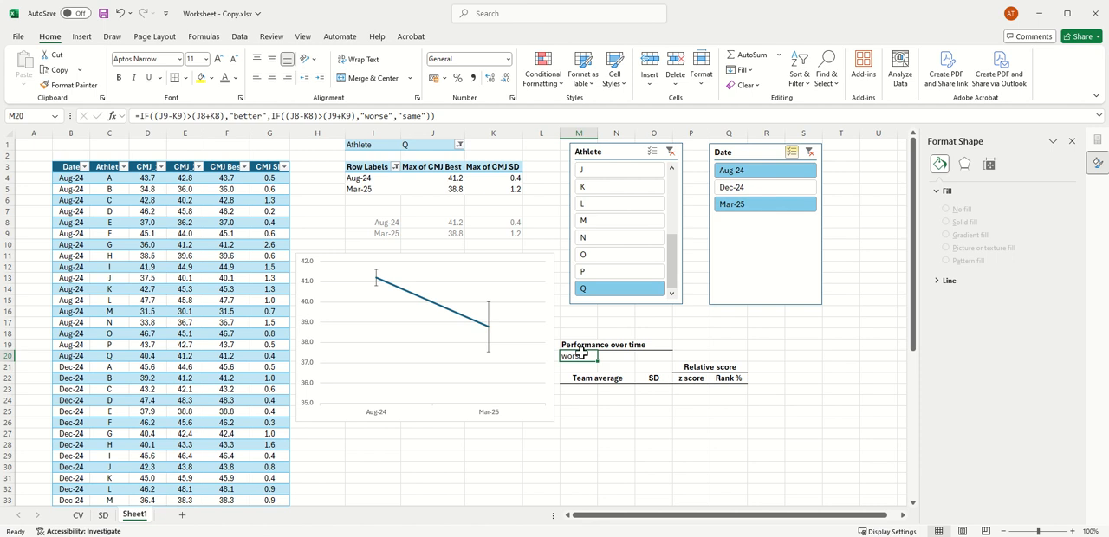
pyautogui.click(555, 79)
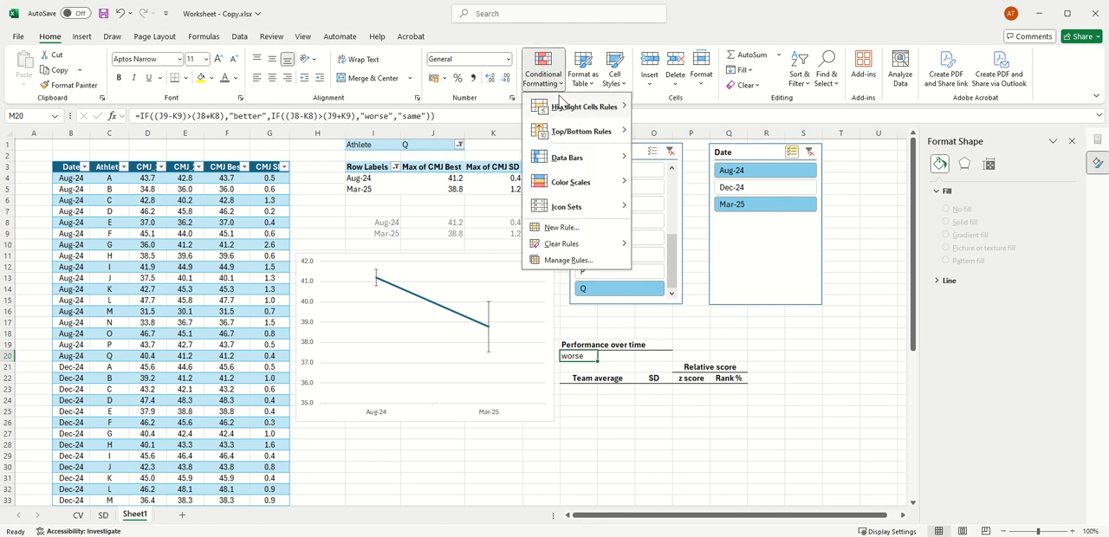
pyautogui.moveTo(589, 107)
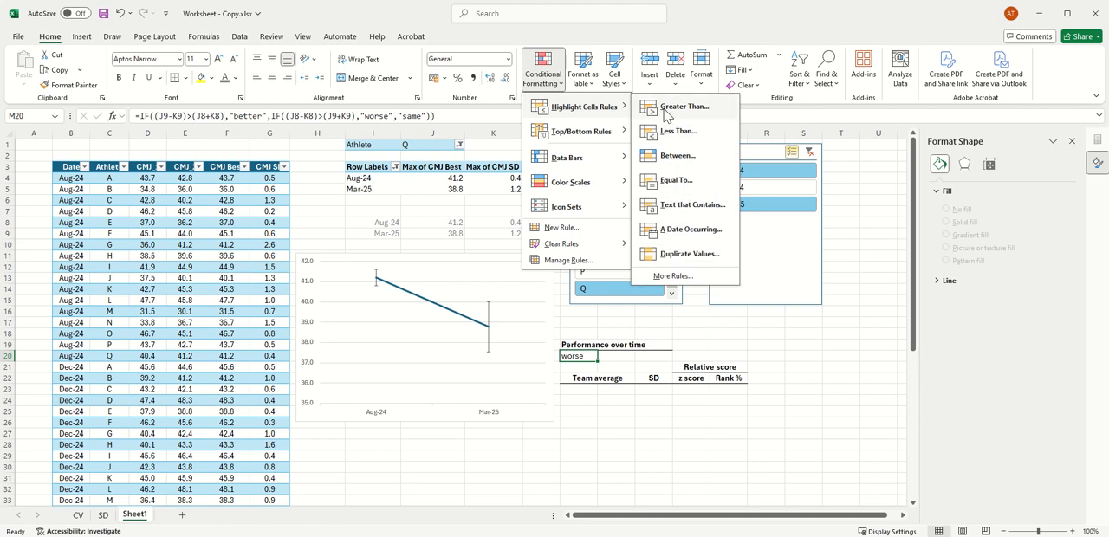
pyautogui.click(701, 205)
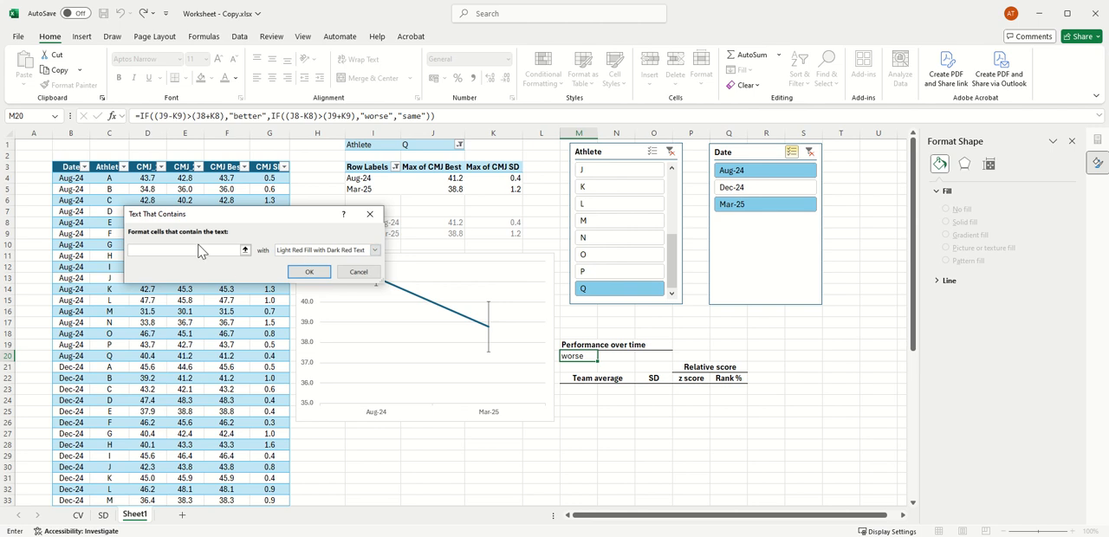
pyautogui.write('worse')
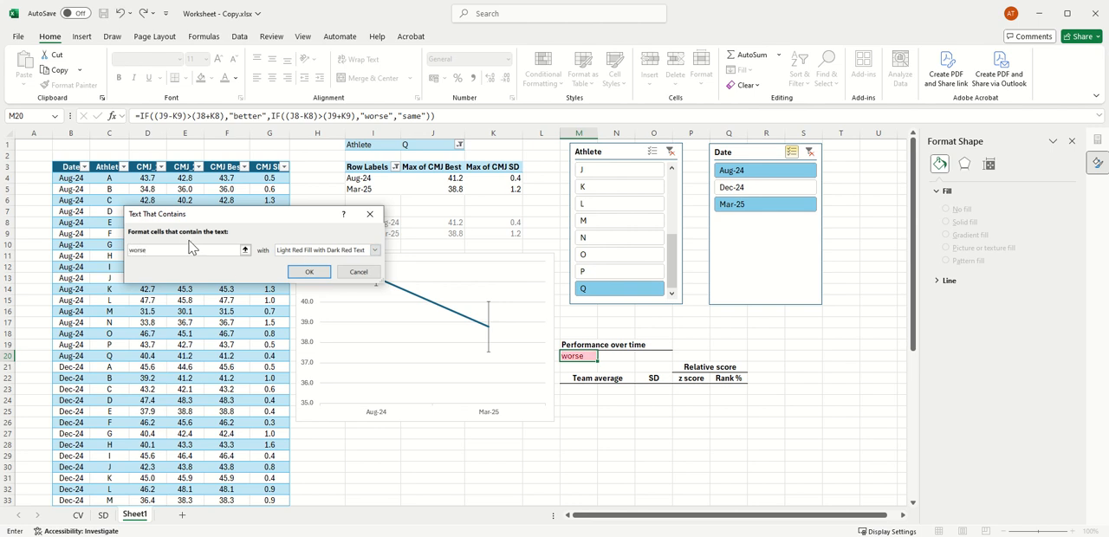
pyautogui.click(310, 273)
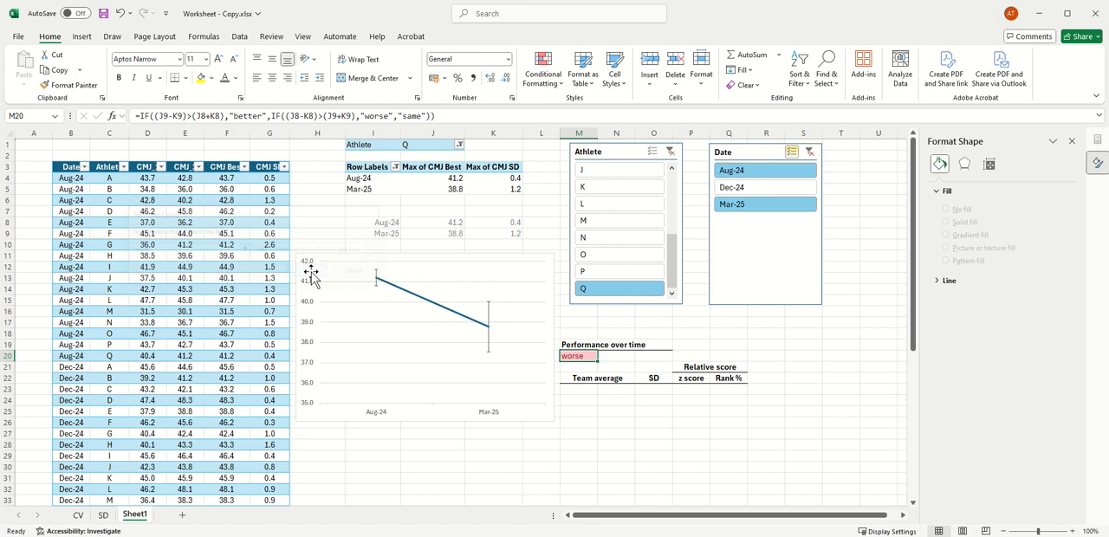
# Step: Add a text-contains rule to M20 that formats "better" with Green Fill with Dark Green Text
pyautogui.click(555, 67)
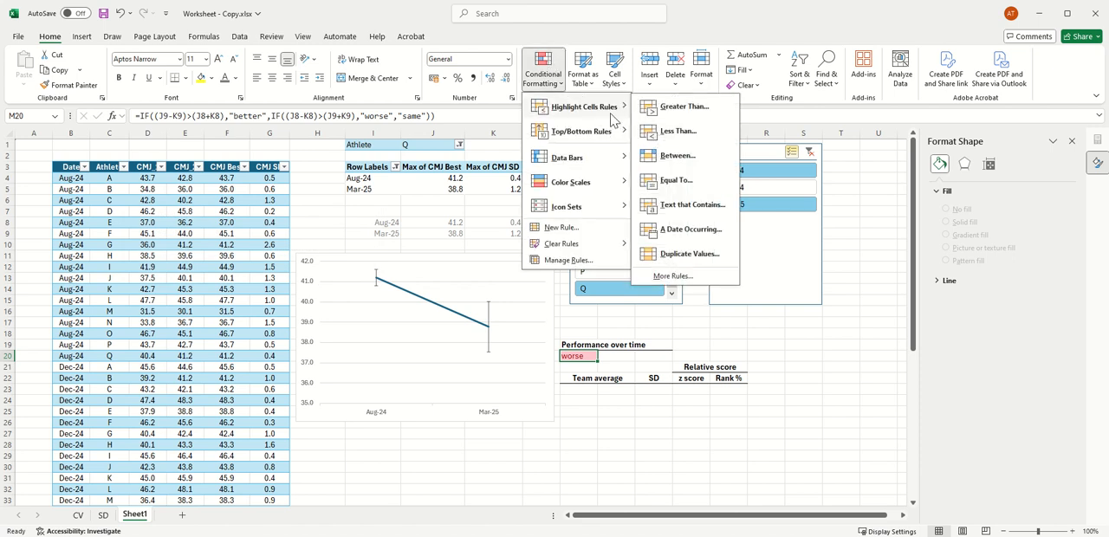
pyautogui.click(693, 204)
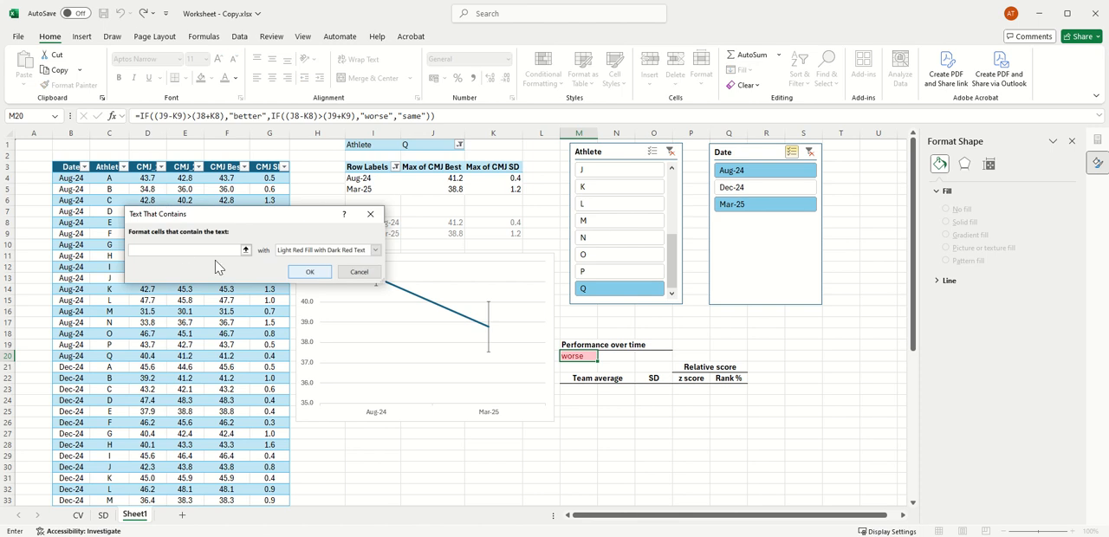
pyautogui.write('better')
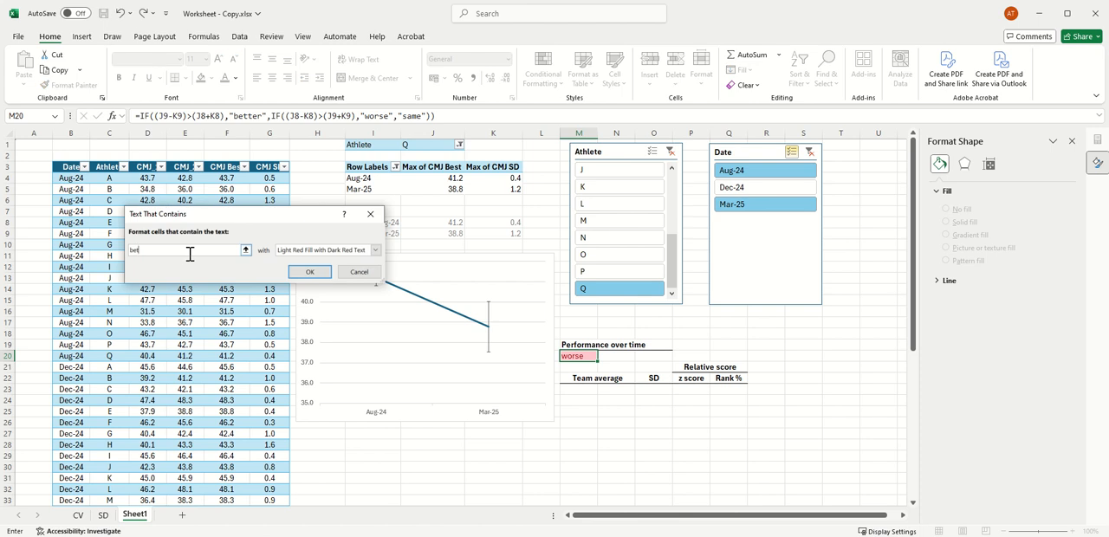
pyautogui.click(375, 250)
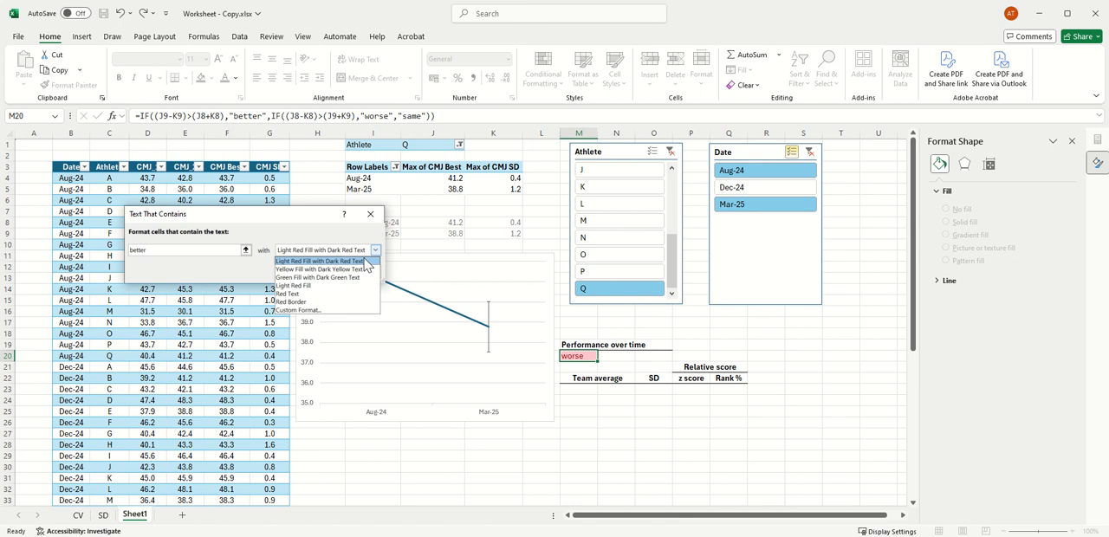
pyautogui.click(340, 277)
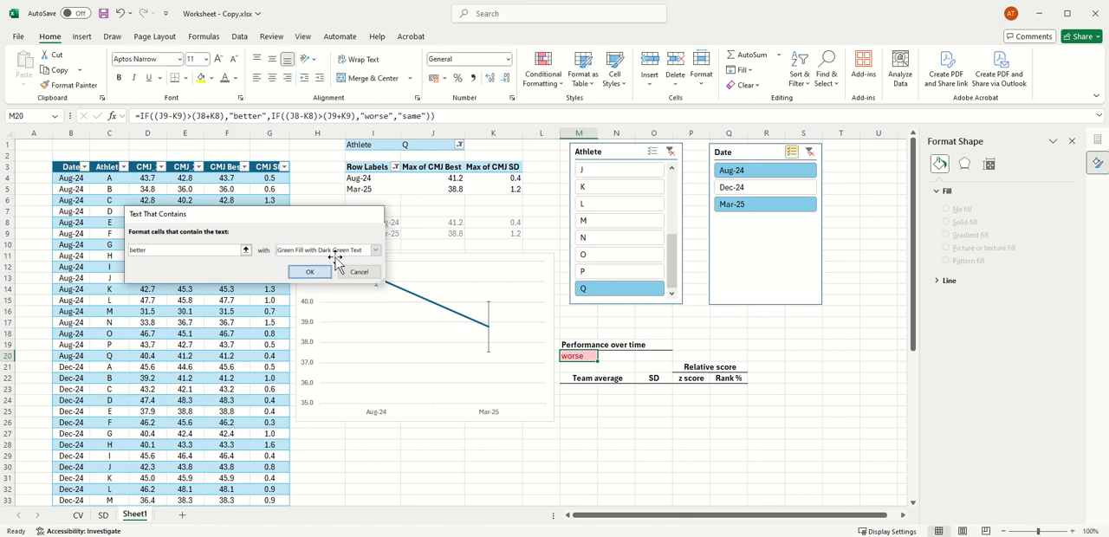
pyautogui.click(314, 272)
# Step: Add a text-contains rule to M20 that formats "same" with Yellow Fill with Dark Yellow Text
pyautogui.click(550, 60)
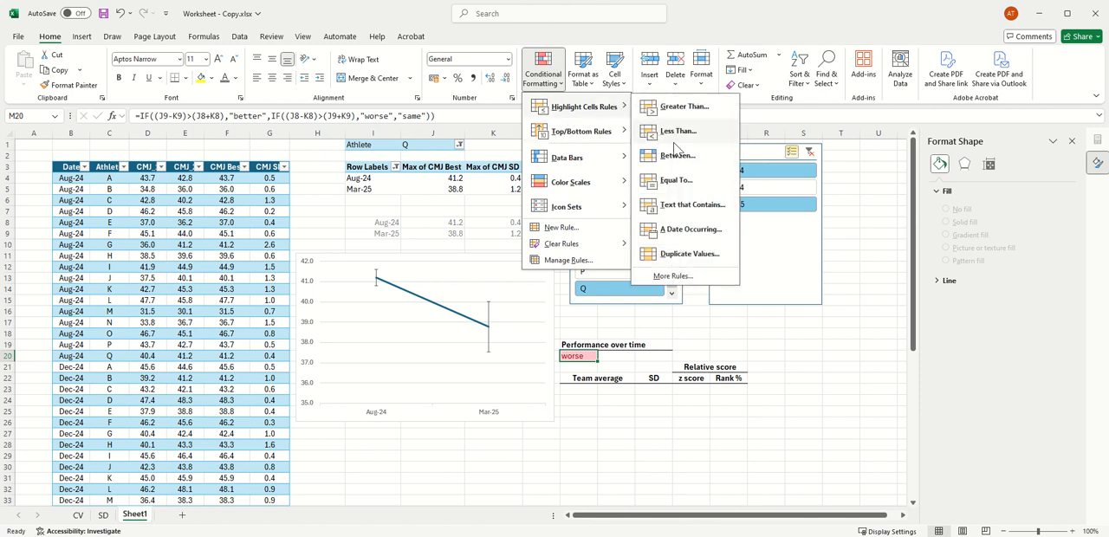
pyautogui.click(690, 205)
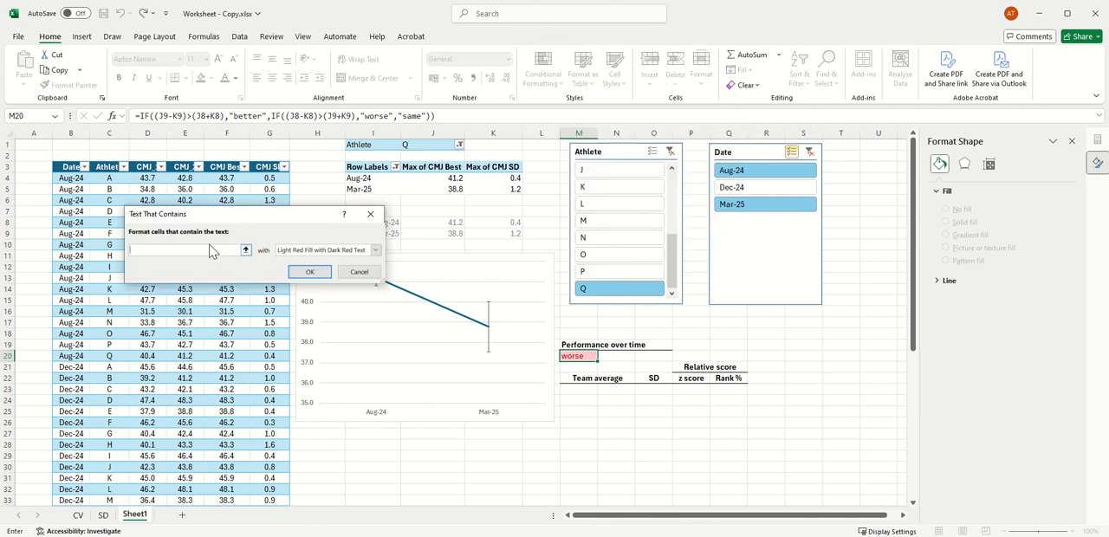
pyautogui.write('same')
pyautogui.click(375, 250)
pyautogui.click(363, 269)
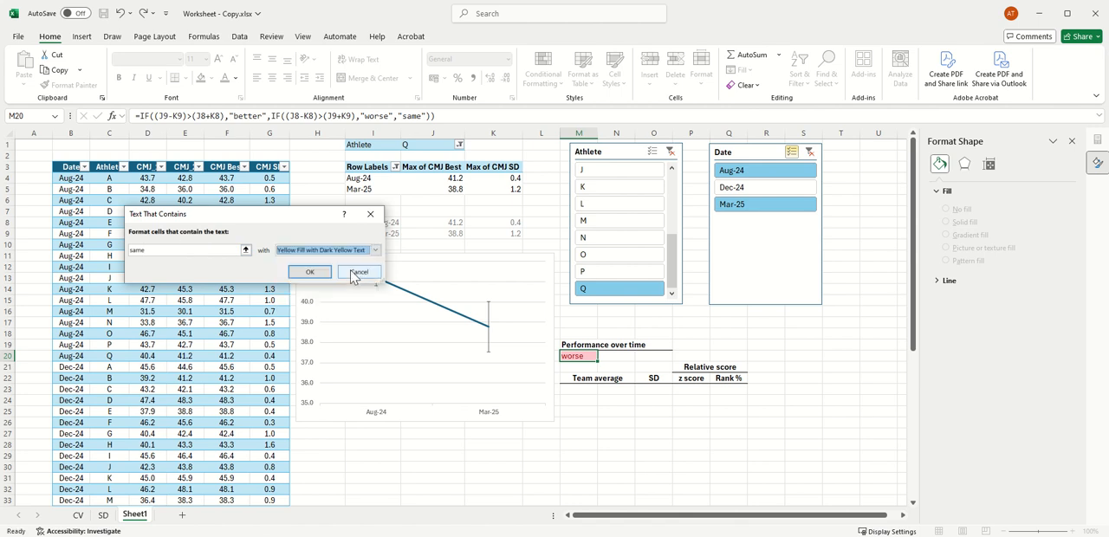
pyautogui.click(312, 275)
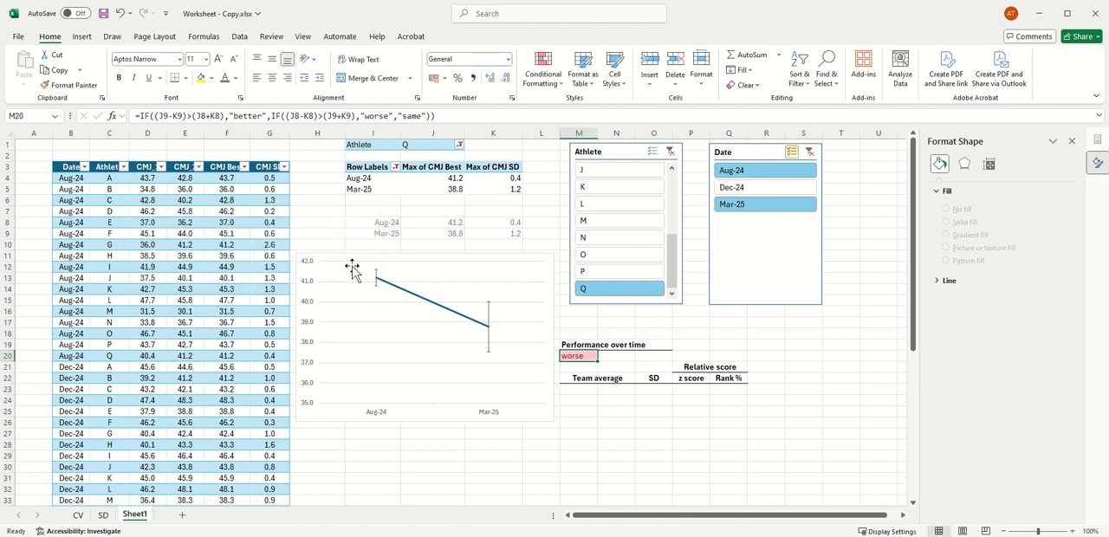
# Step: Check the conditional formatting of the performance rating by filtering the Athlete slicer to L and A
pyautogui.click(629, 209)
pyautogui.scroll(3, 651, 236)
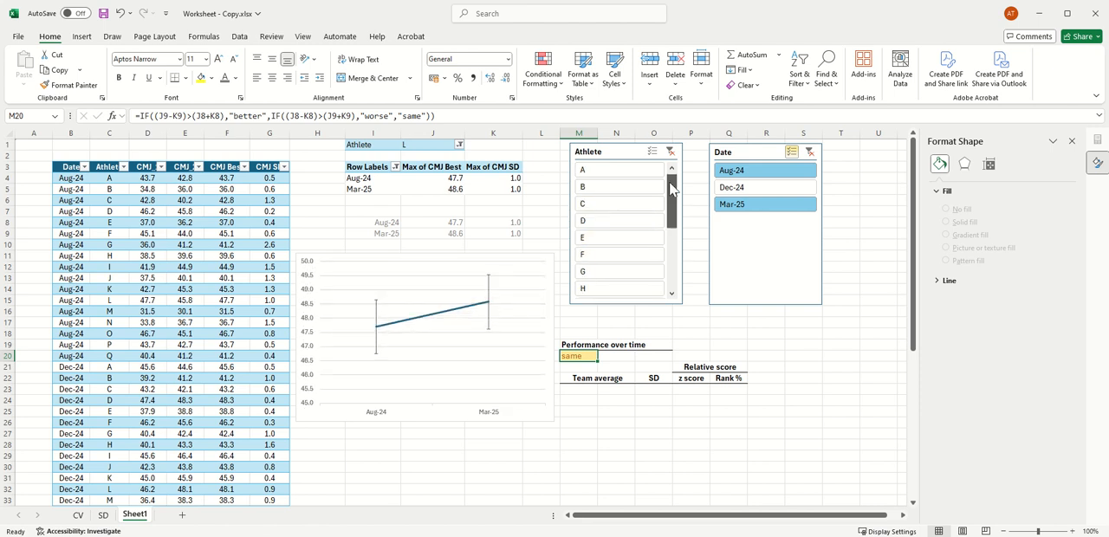
pyautogui.click(618, 171)
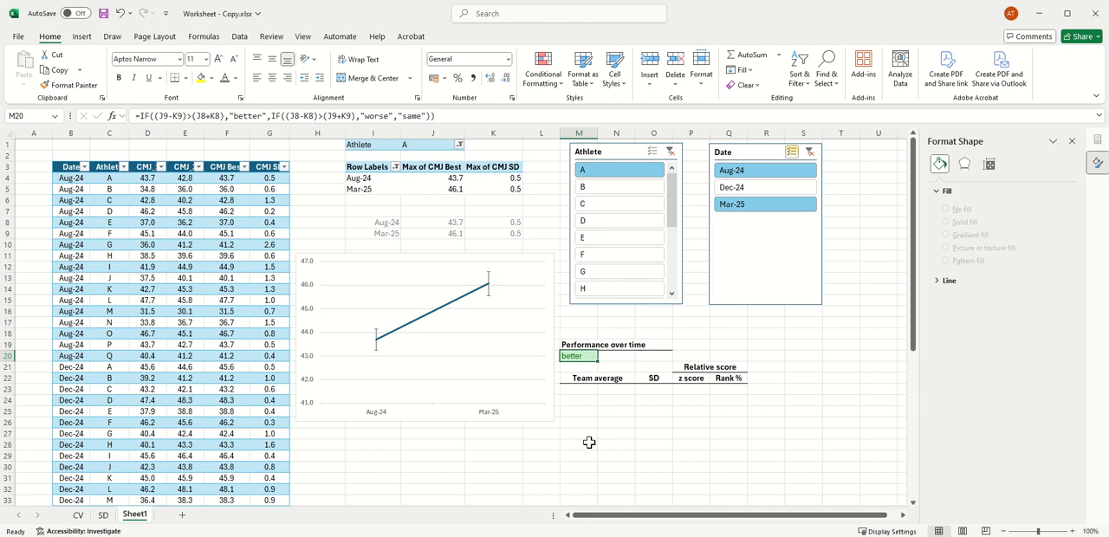
# Step: Link the two date labels under Team average to the linked dates, with =I8 in M23 and =I9 in M24
pyautogui.click(578, 391)
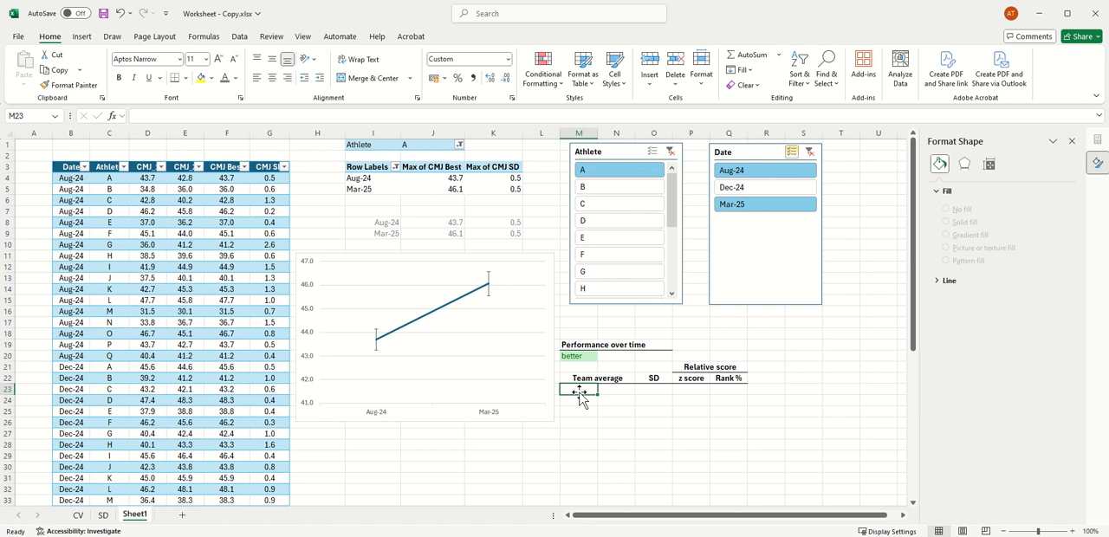
pyautogui.write('=')
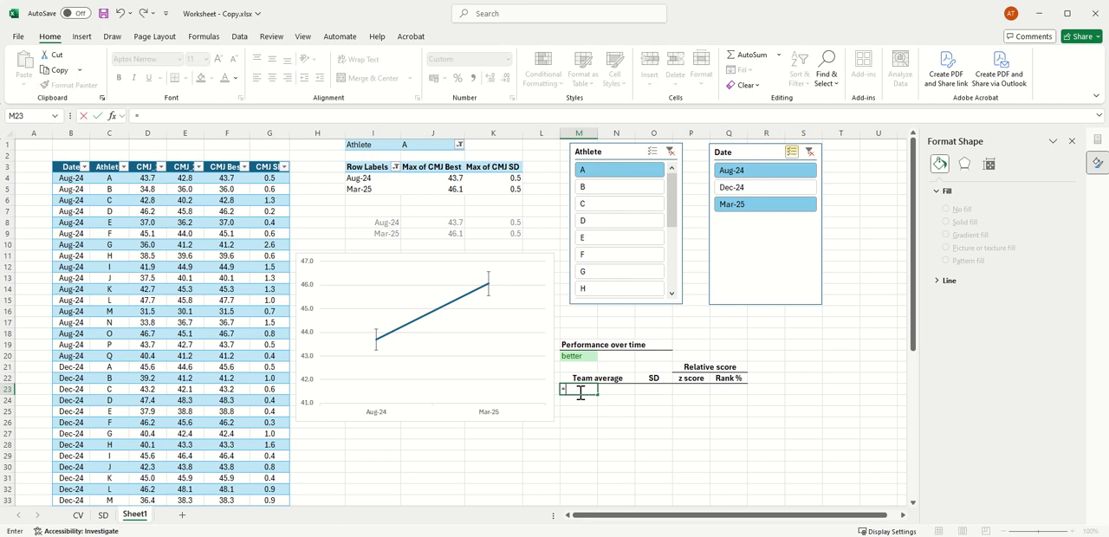
pyautogui.click(385, 224)
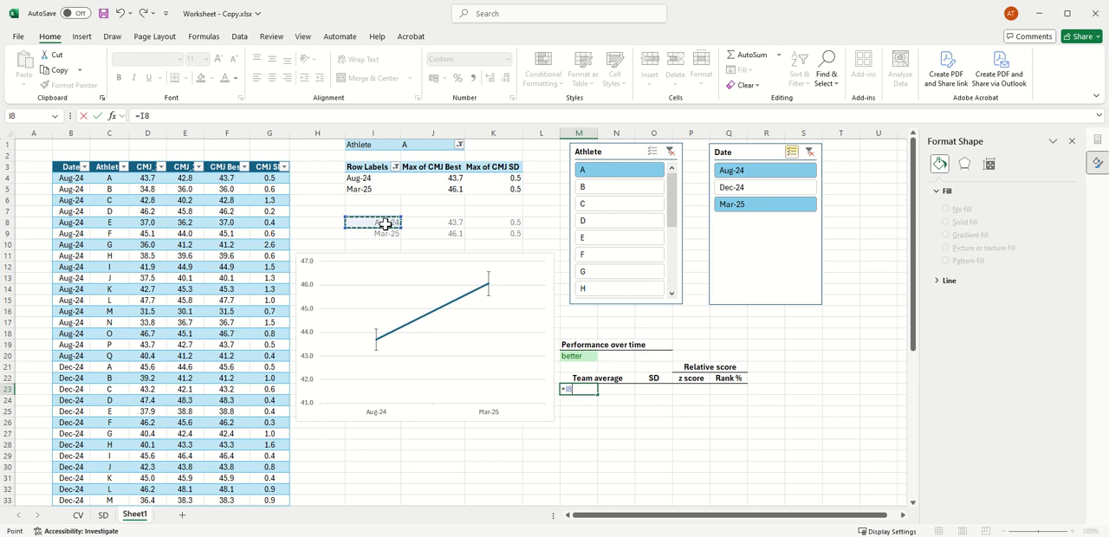
pyautogui.press('Return')
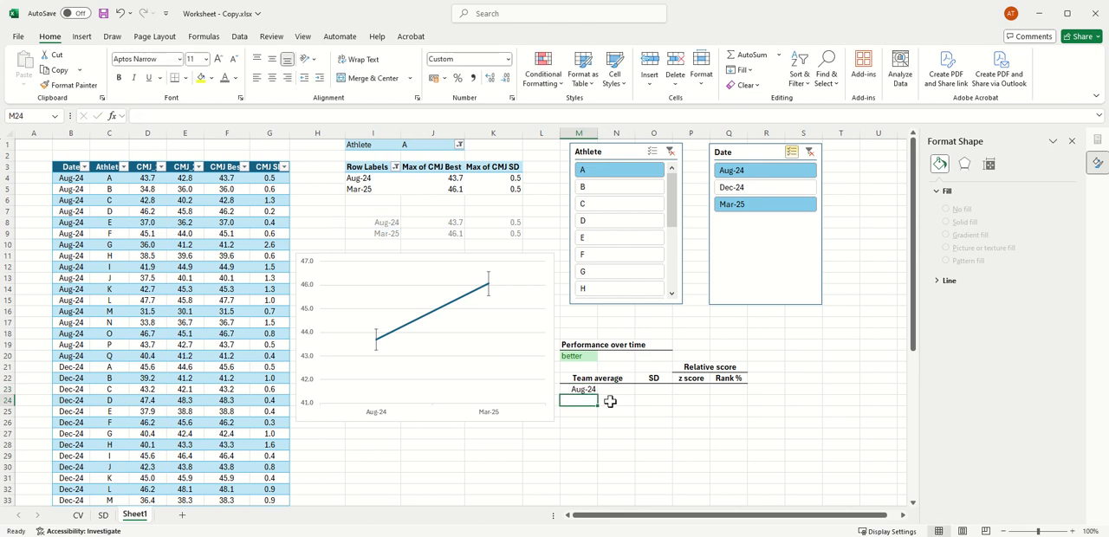
pyautogui.write('=')
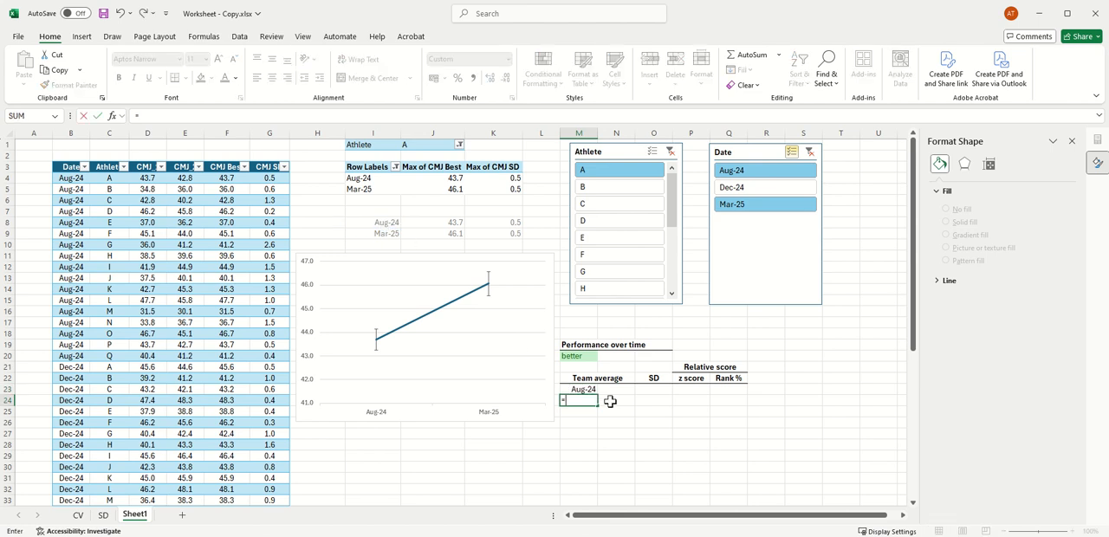
pyautogui.click(379, 233)
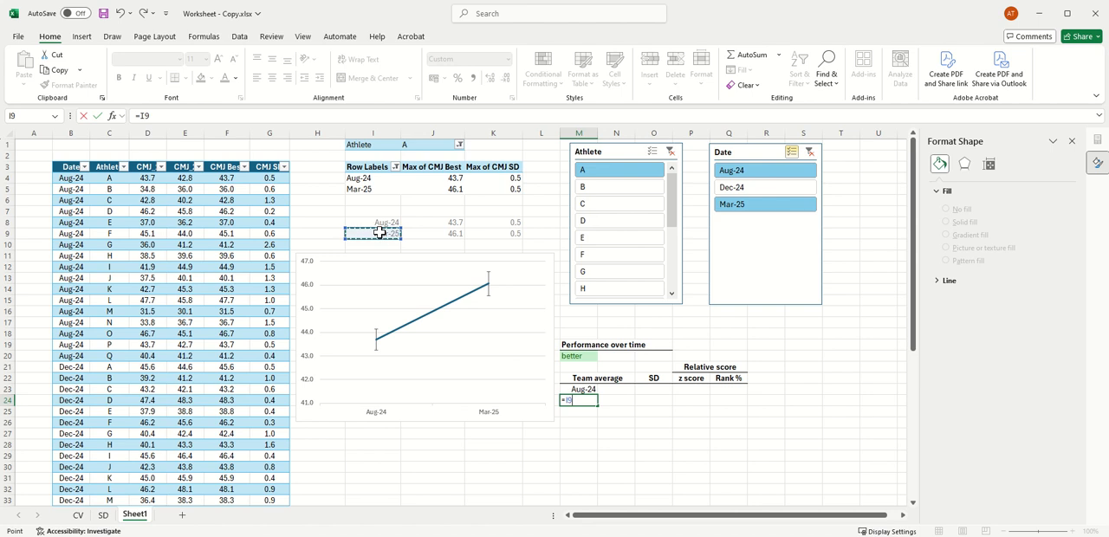
pyautogui.press('Return')
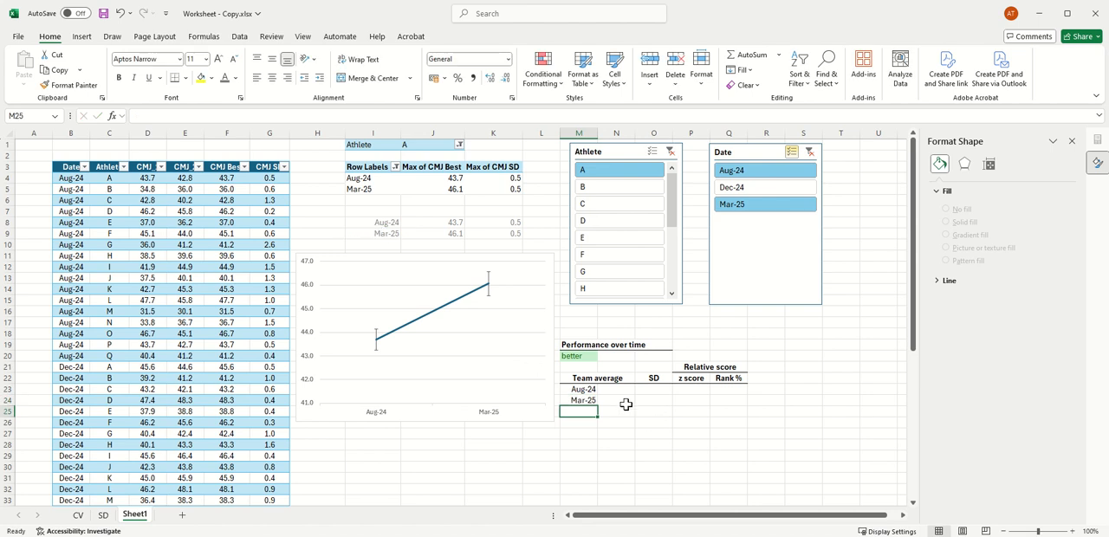
# Step: Check the AVERAGEIFS reference formula on the SD sheet, and return to cell N23 on Sheet1
pyautogui.click(613, 389)
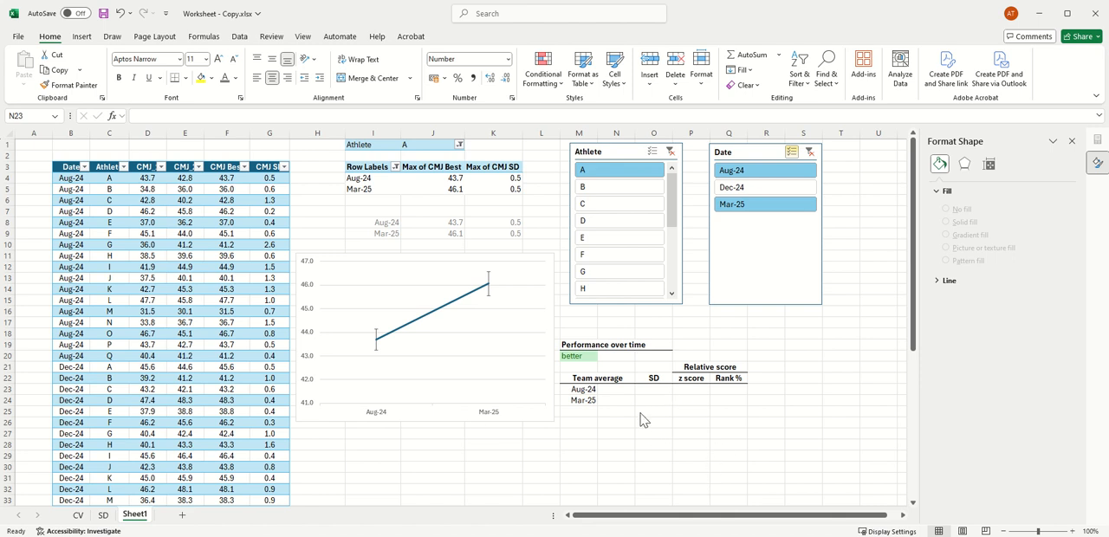
pyautogui.click(622, 391)
pyautogui.moveTo(700, 518)
pyautogui.mouseDown()
pyautogui.moveTo(779, 517)
pyautogui.moveTo(678, 518)
pyautogui.mouseUp()
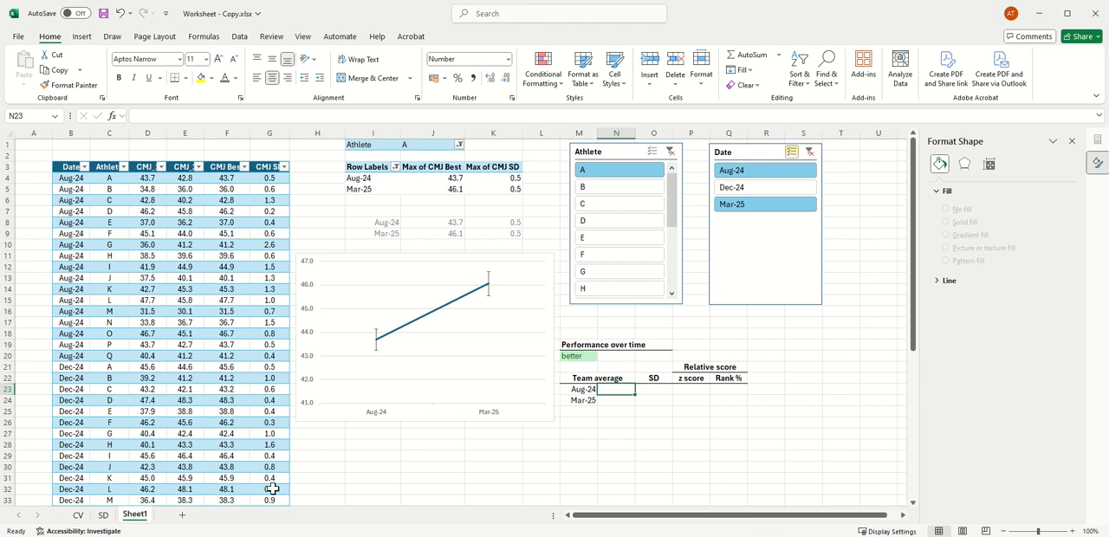
pyautogui.click(102, 514)
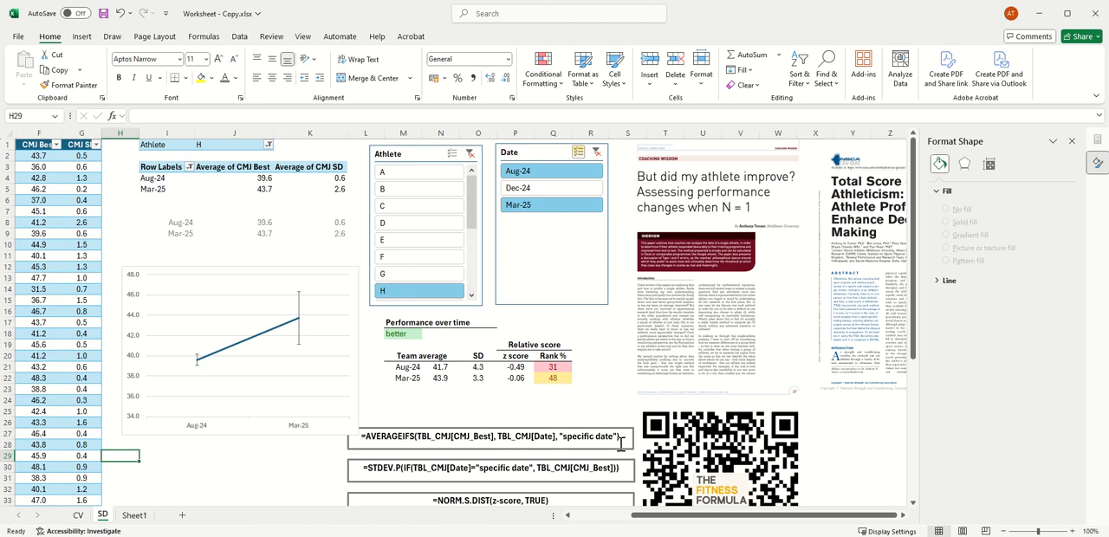
pyautogui.click(134, 514)
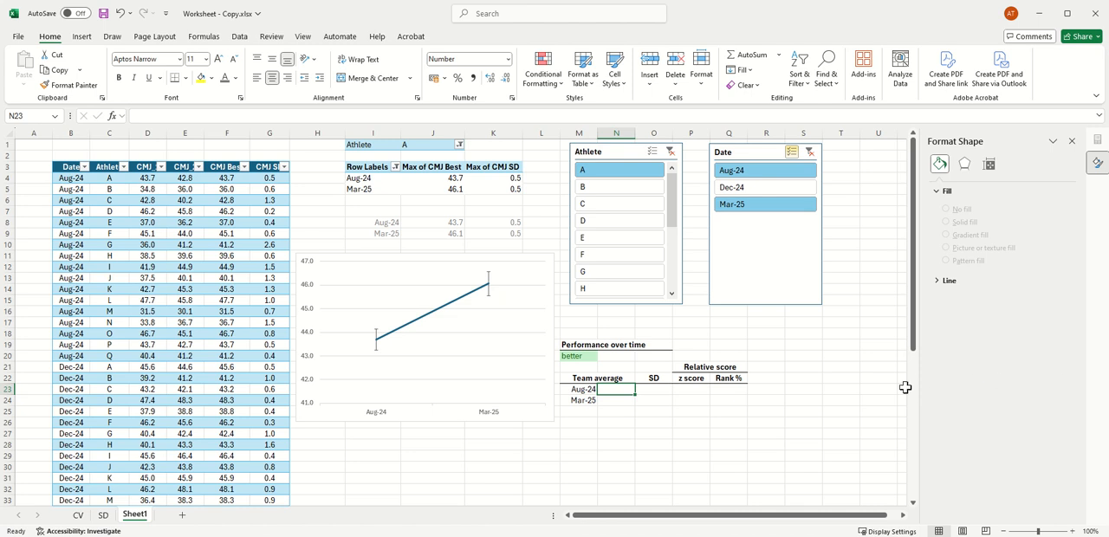
# Step: Start an AVERAGEIFS formula in N23 for the Aug-24 team average, with TBL_CMJ[CMJ Best] as the average range
pyautogui.write('=aver')
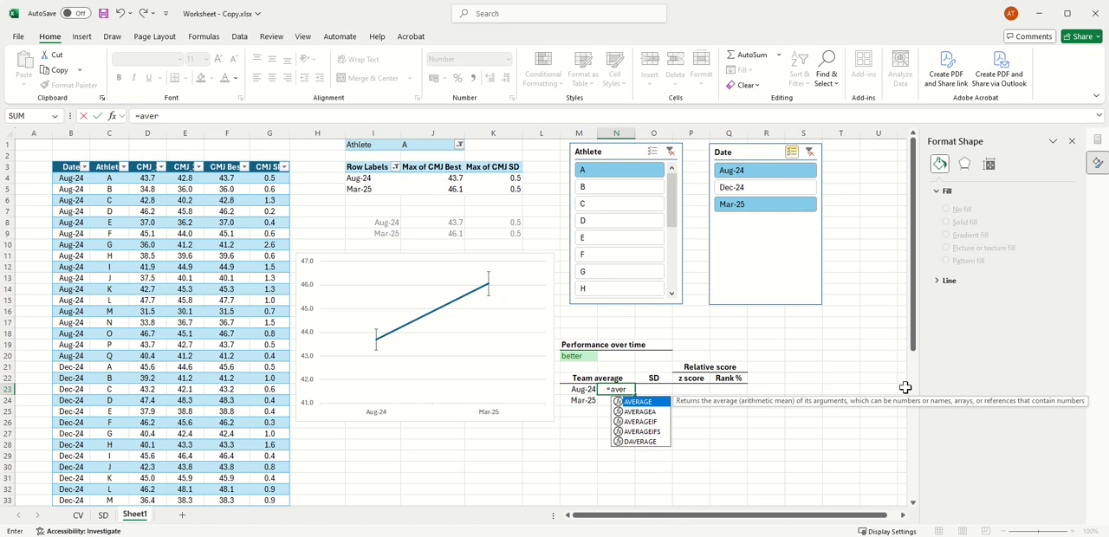
pyautogui.write('aa')
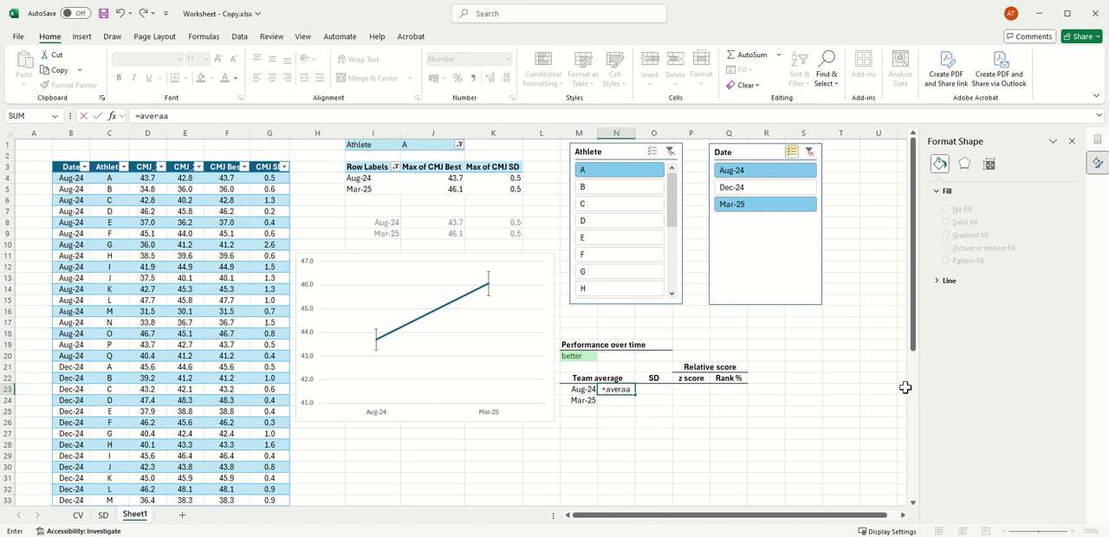
pyautogui.press('BackSpace')
pyautogui.write('ge')
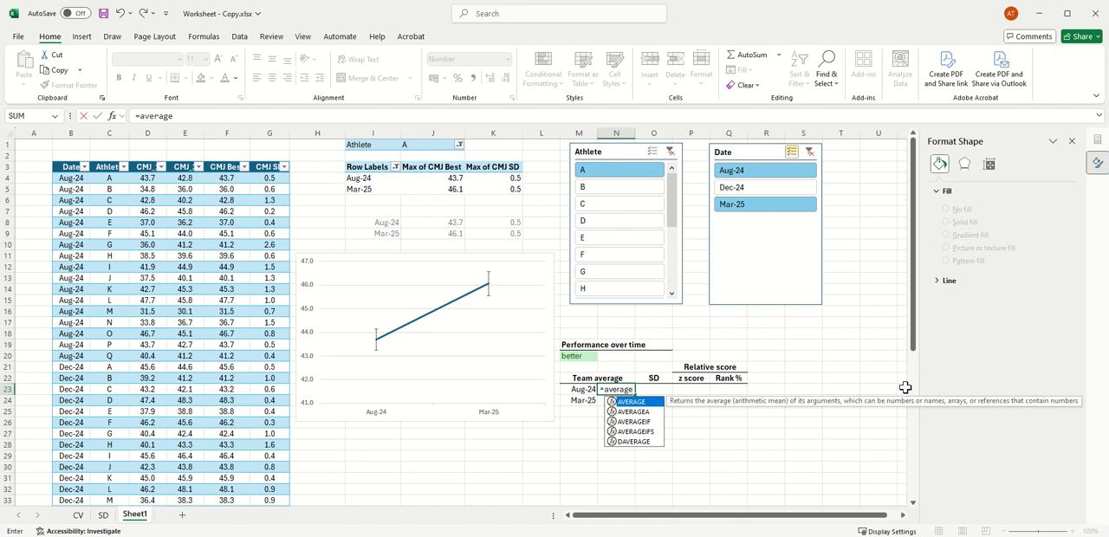
pyautogui.write('ifs')
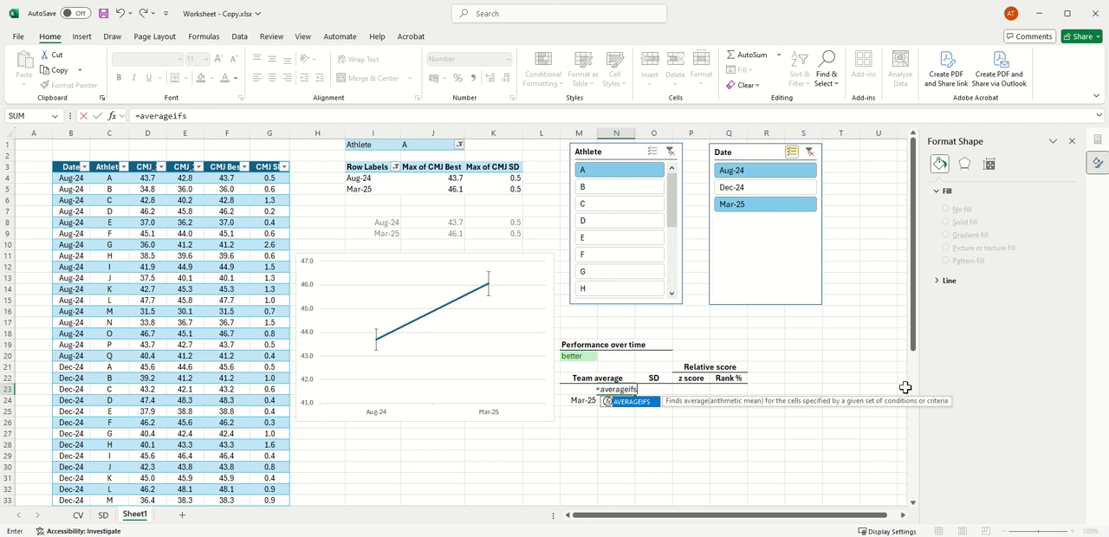
pyautogui.write('(')
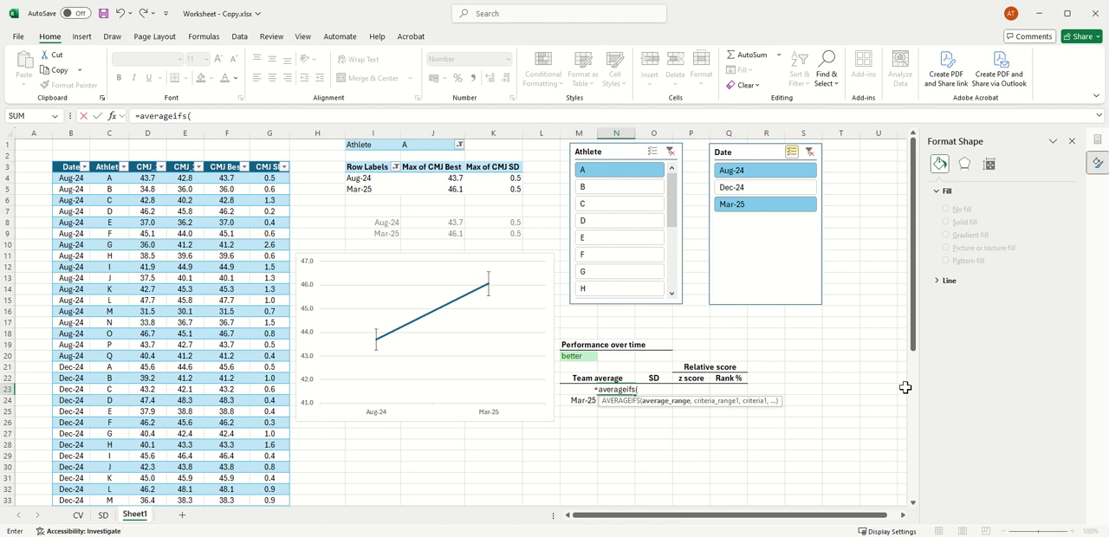
pyautogui.write('TB')
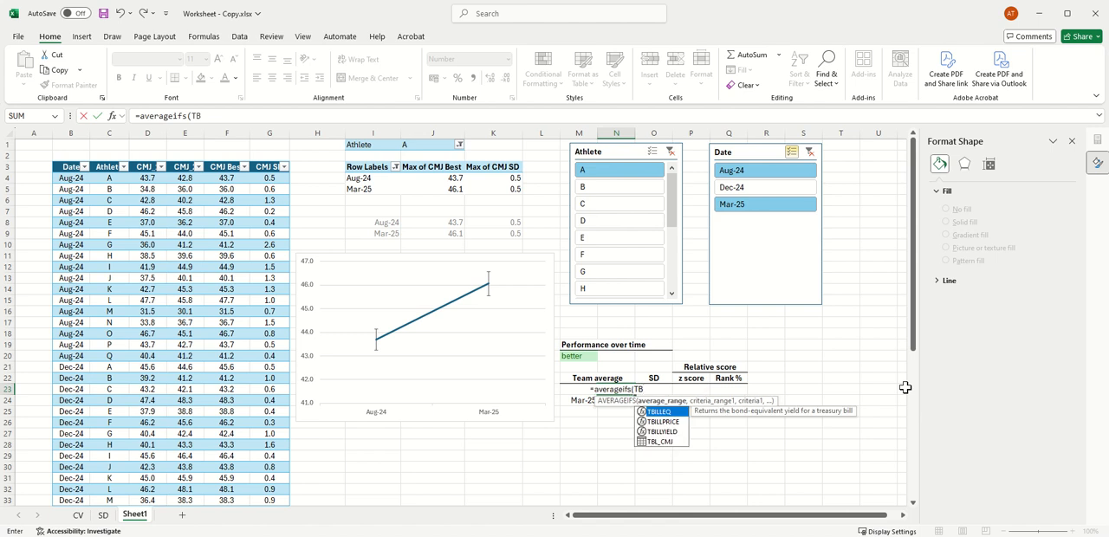
pyautogui.doubleClick(663, 442)
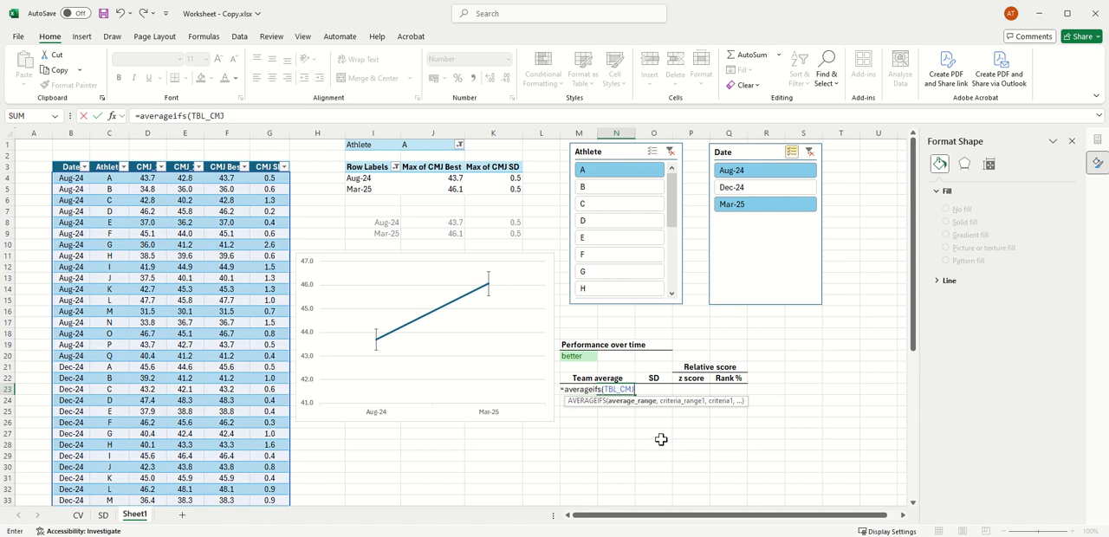
pyautogui.write('[')
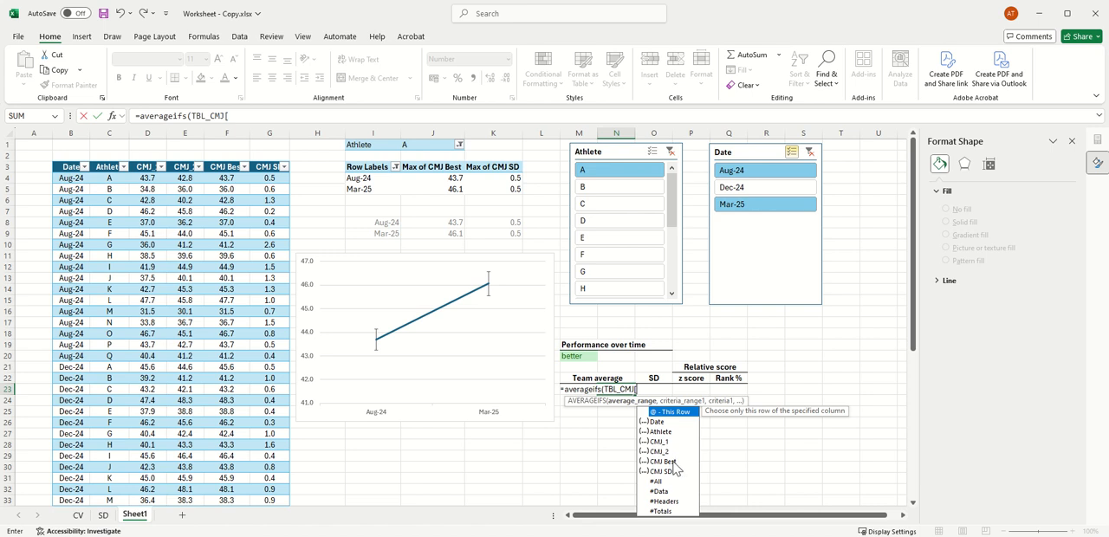
pyautogui.doubleClick(670, 461)
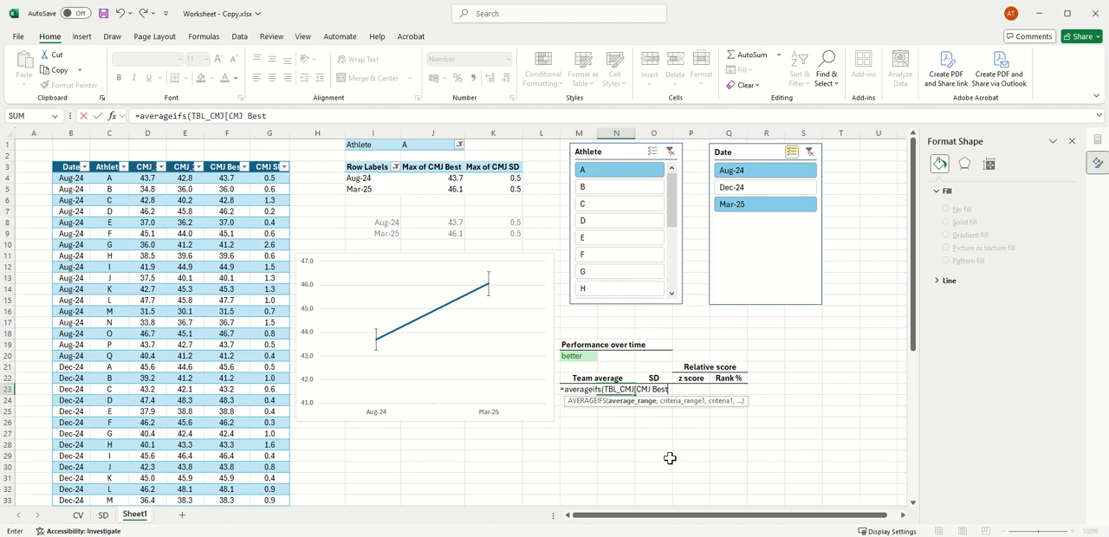
pyautogui.write(']')
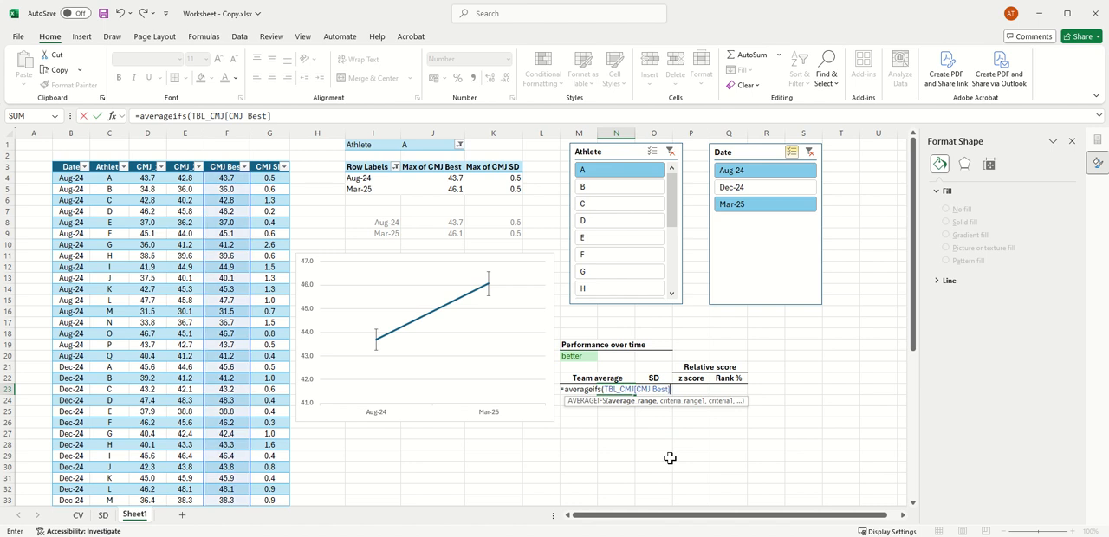
pyautogui.write(',')
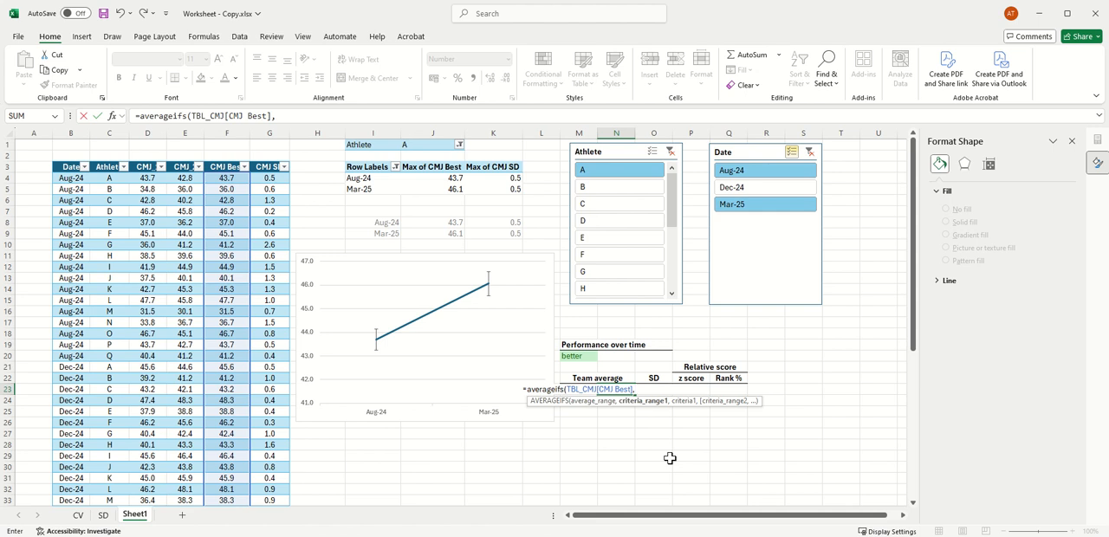
# Step: Complete the N23 formula with TBL_CMJ[Date] as the criteria range and M23 as the criterion
pyautogui.write('TB')
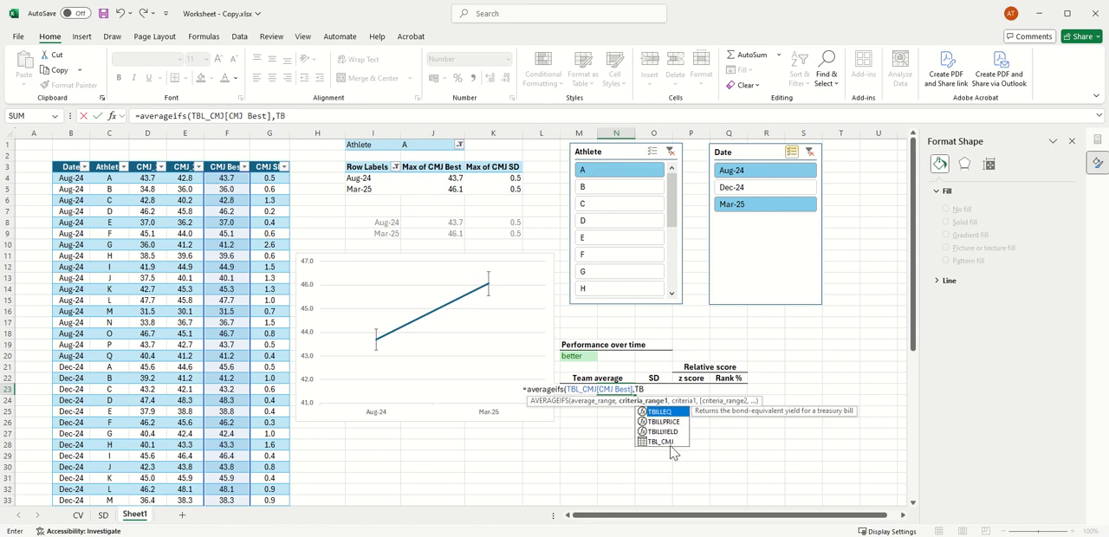
pyautogui.doubleClick(672, 442)
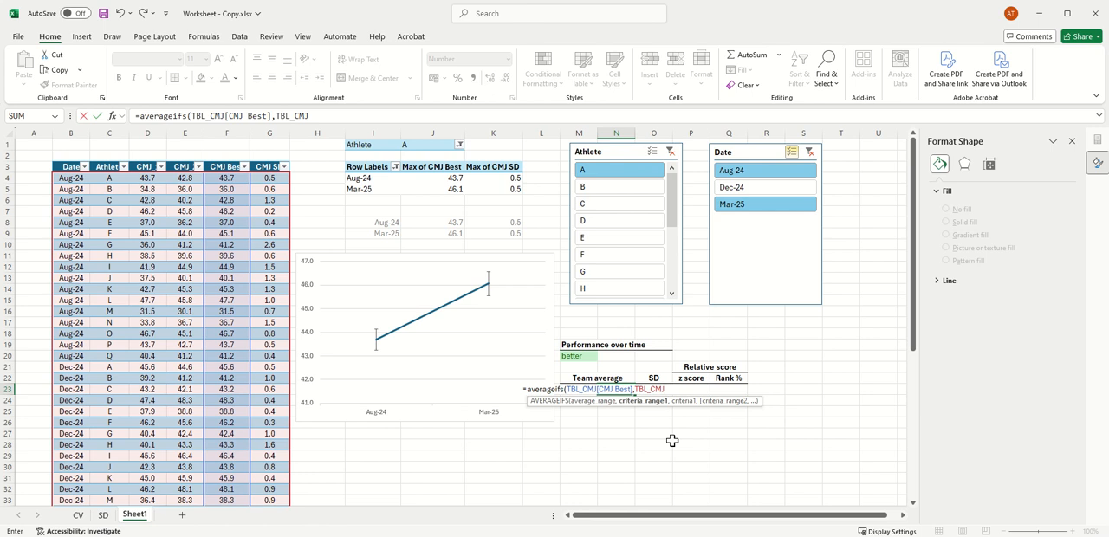
pyautogui.write('[')
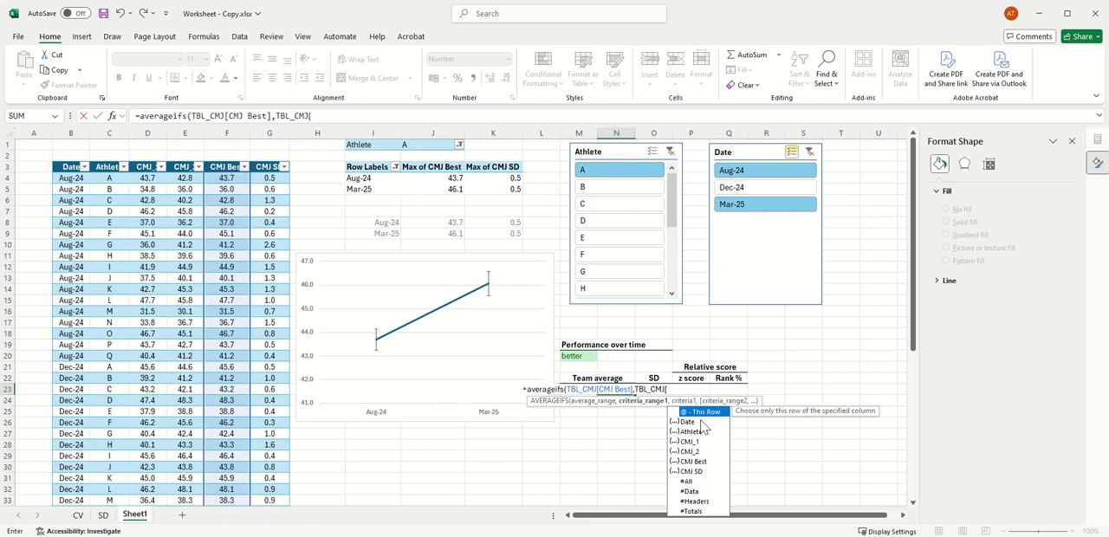
pyautogui.doubleClick(700, 420)
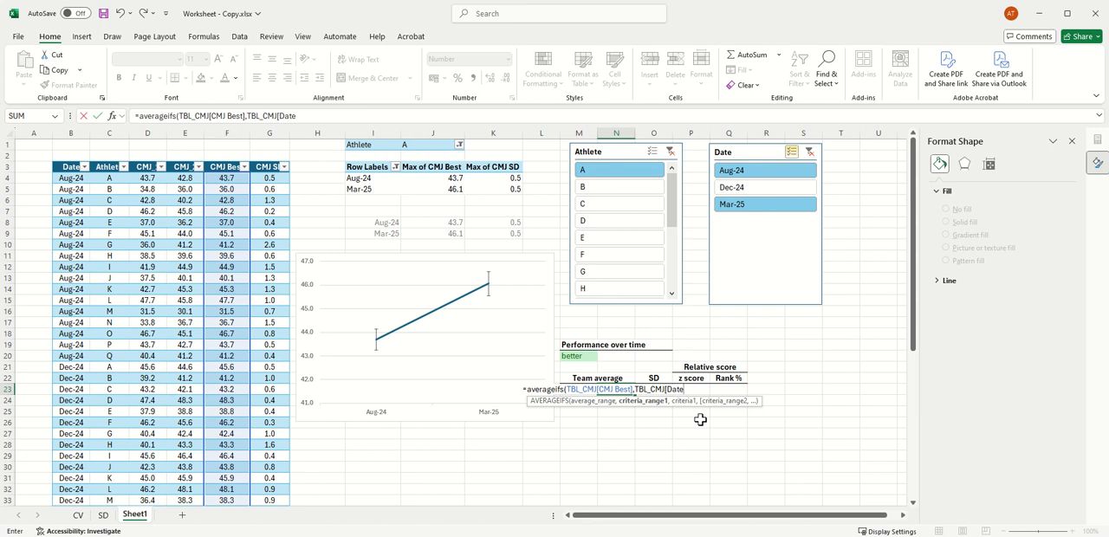
pyautogui.write(']')
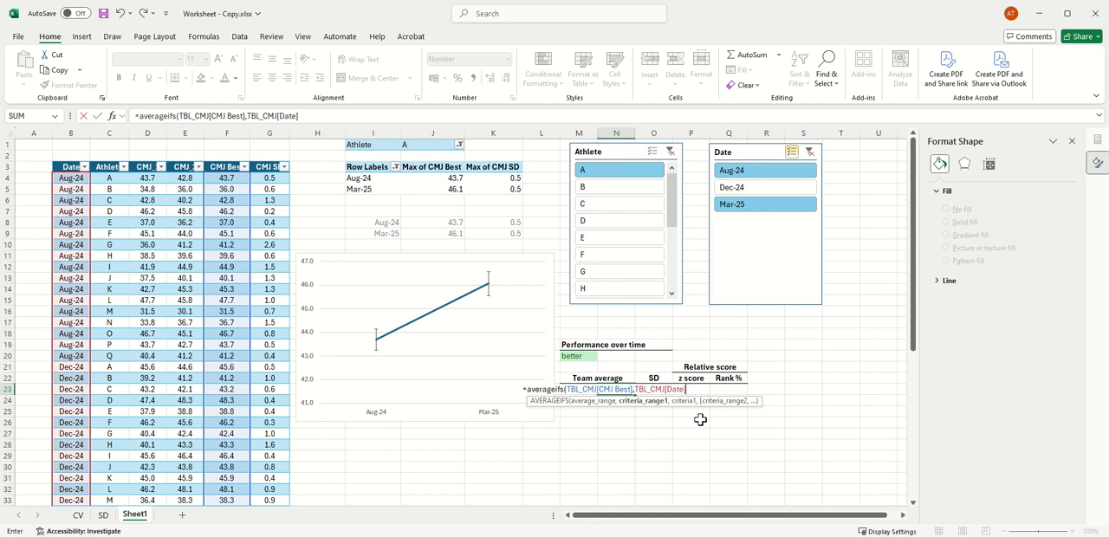
pyautogui.write(',')
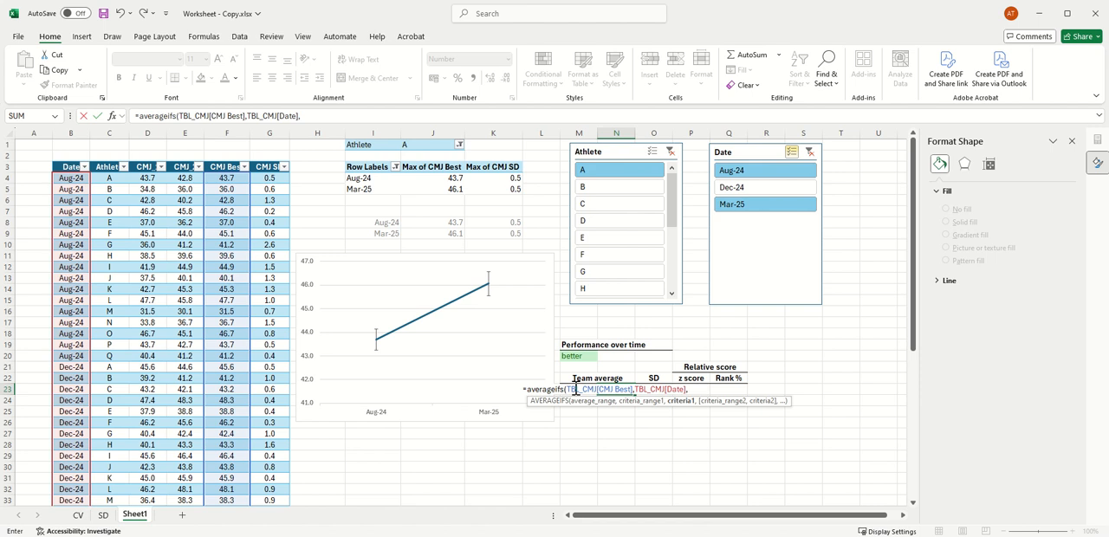
pyautogui.write('m23)')
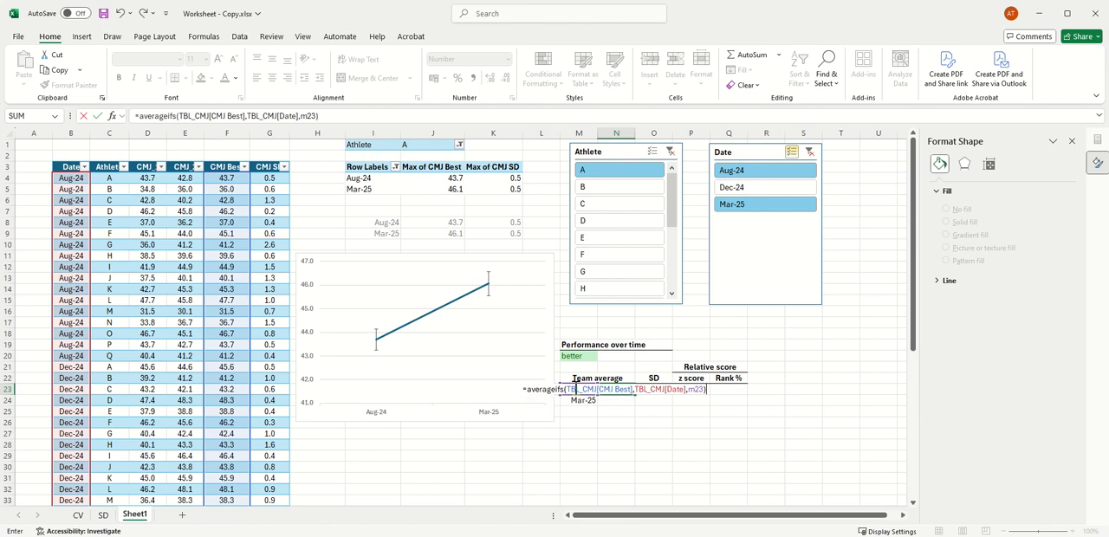
pyautogui.press('Return')
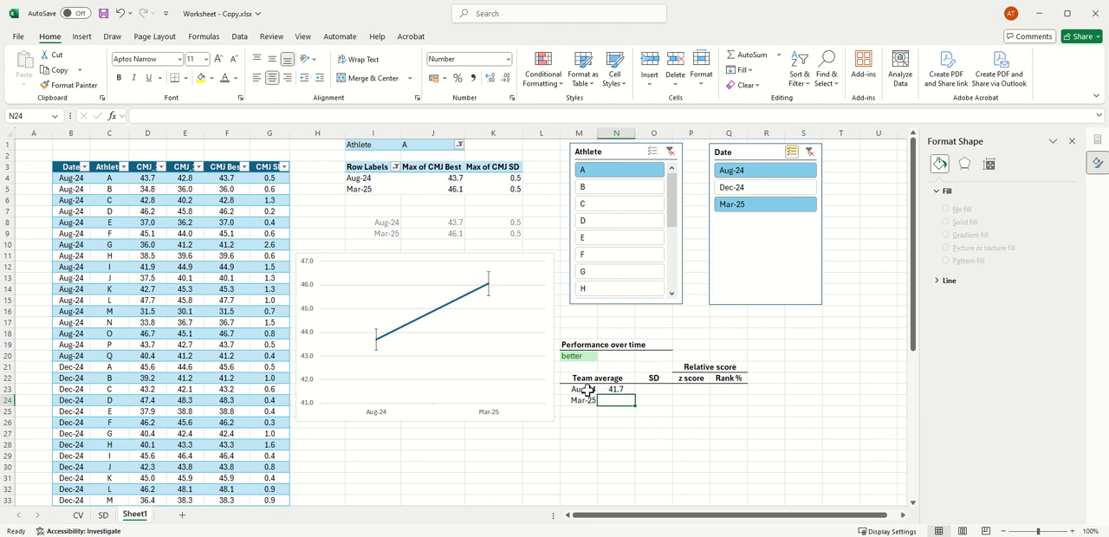
# Step: Start a formula in O23 for the Aug-24 team SD, with an IF function nested inside STDEV.P
pyautogui.click(660, 389)
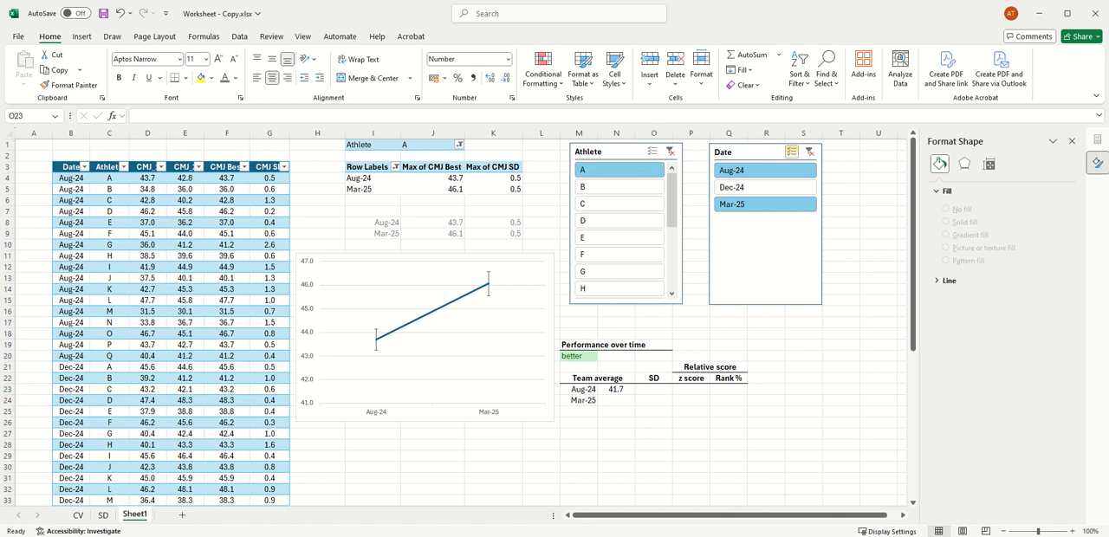
pyautogui.click(649, 389)
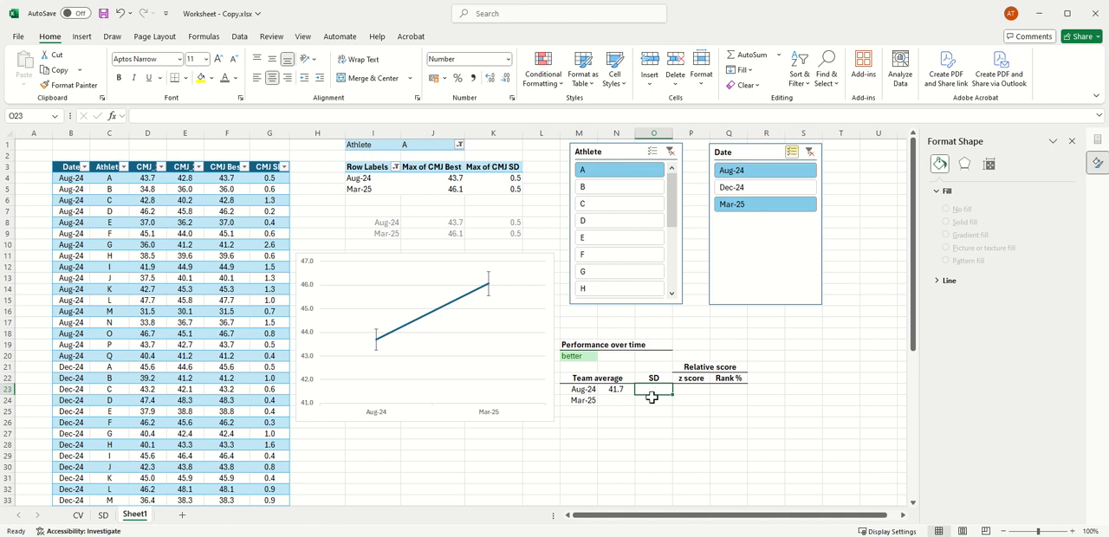
pyautogui.write('=')
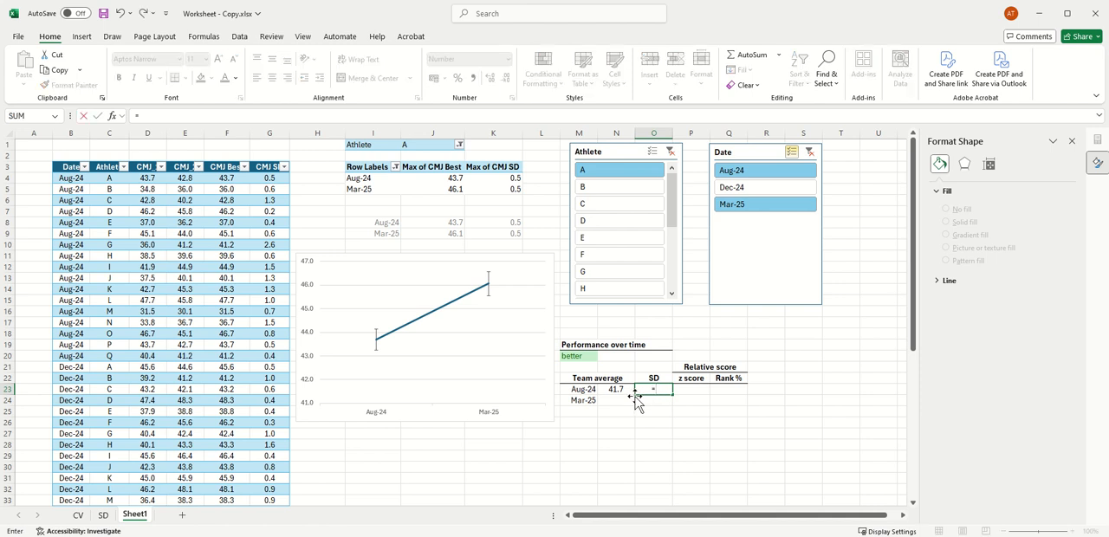
pyautogui.write('stdev')
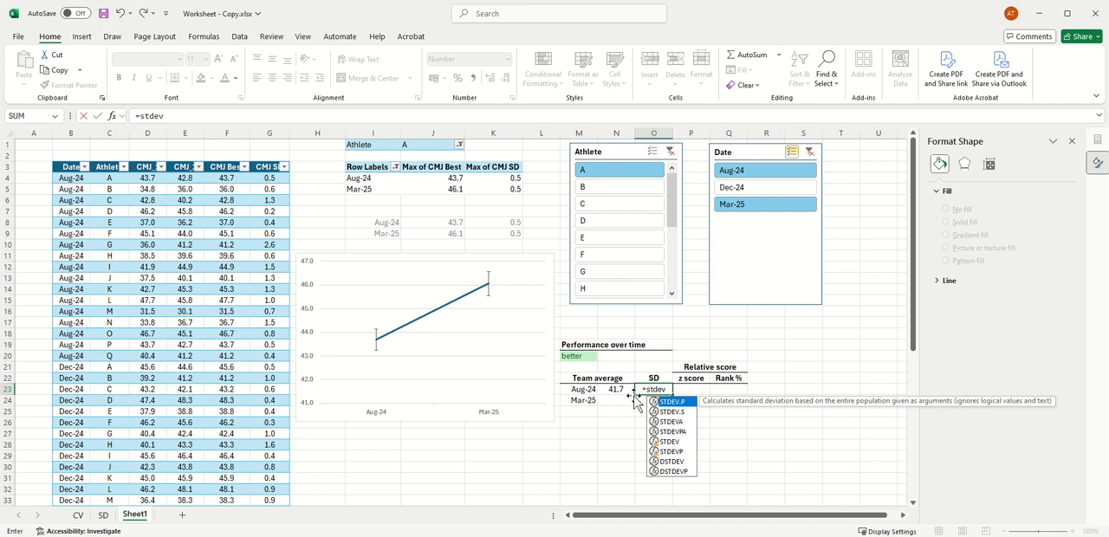
pyautogui.write('.')
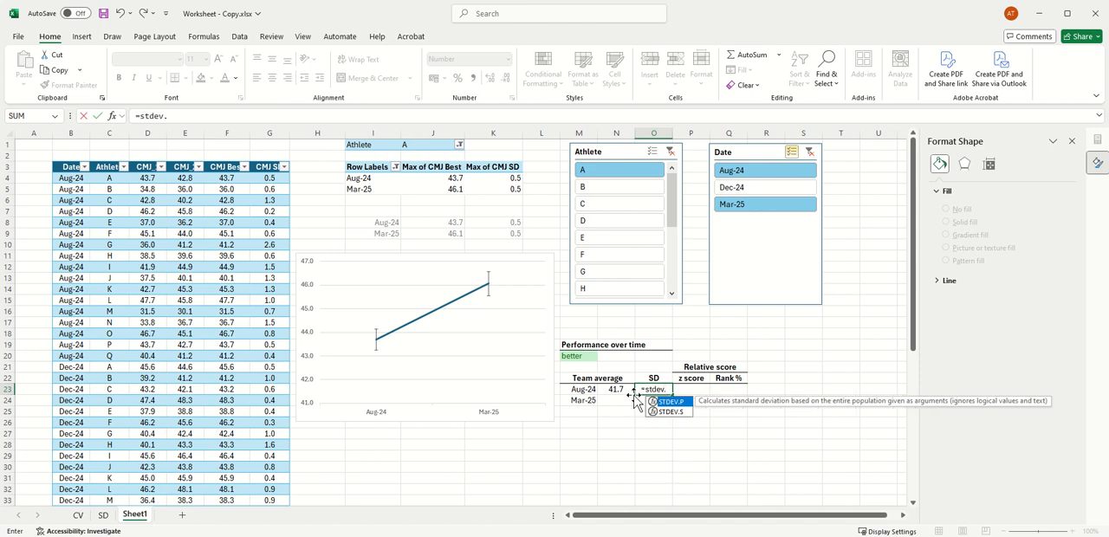
pyautogui.write('p(')
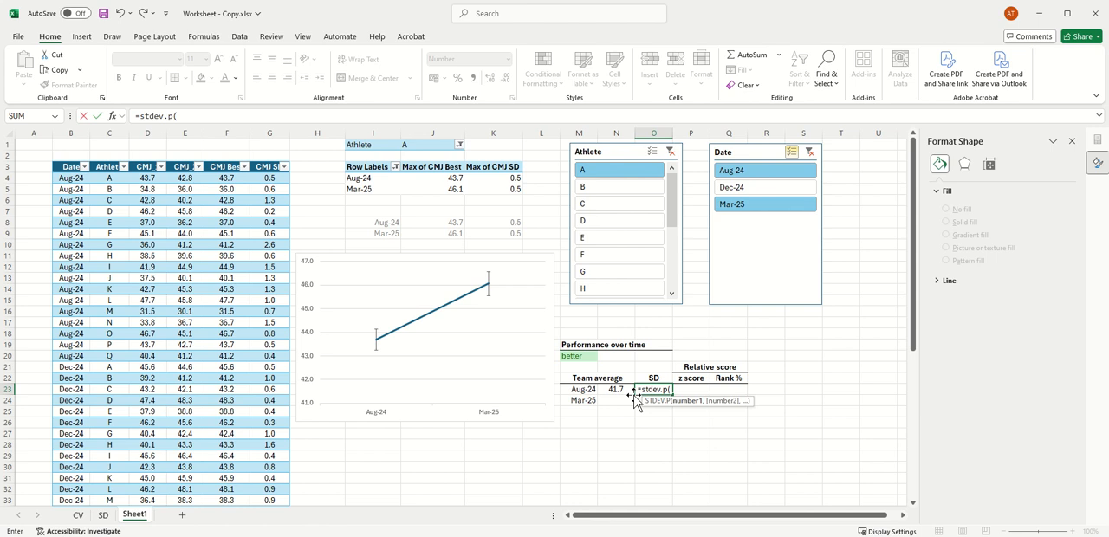
pyautogui.write('if')
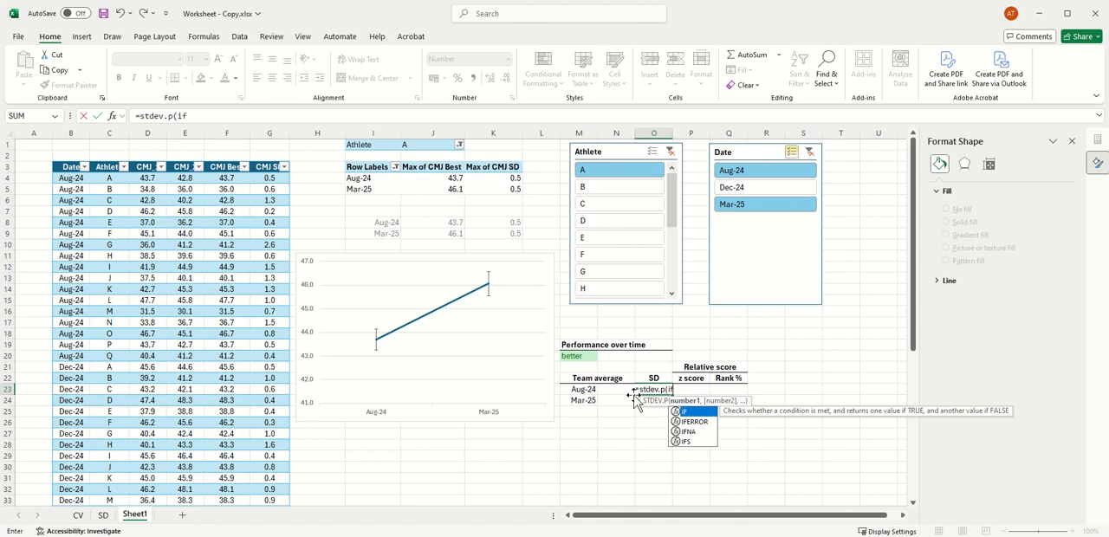
pyautogui.write('(')
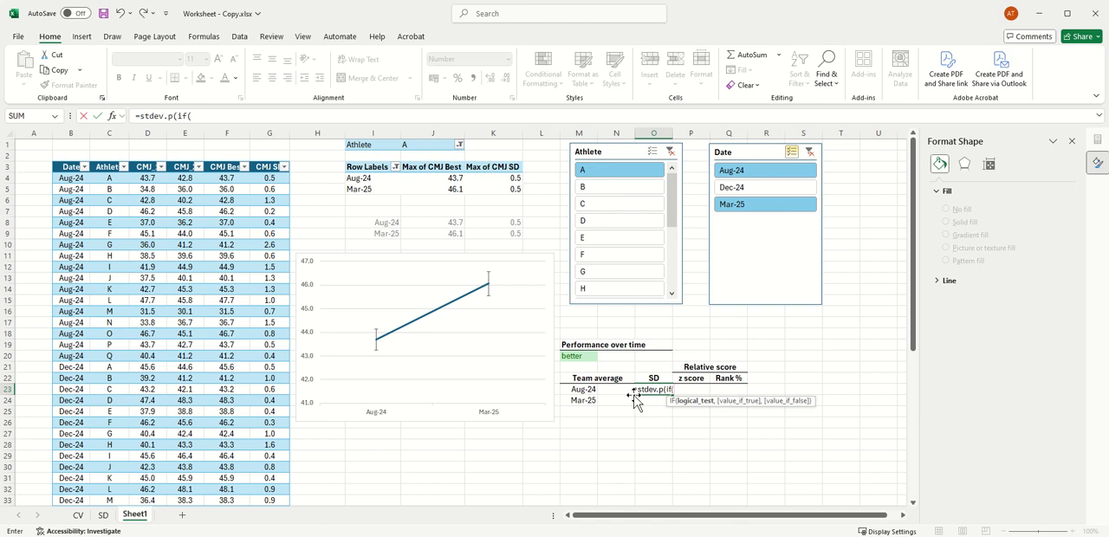
# Step: Set the logical test of the IF function in O23 to TBL_CMJ[Date]=M23
pyautogui.write('TBL')
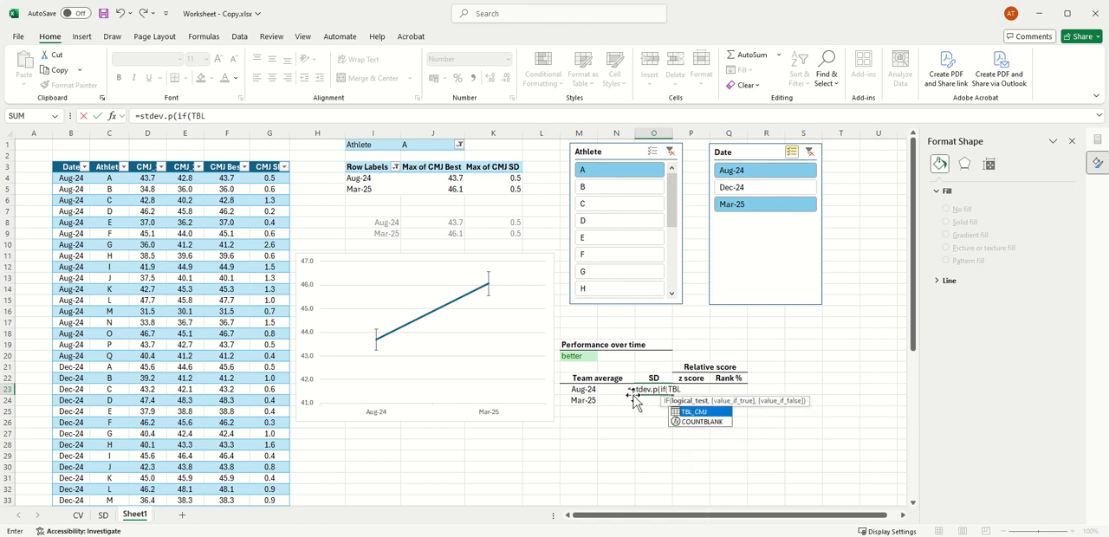
pyautogui.doubleClick(712, 411)
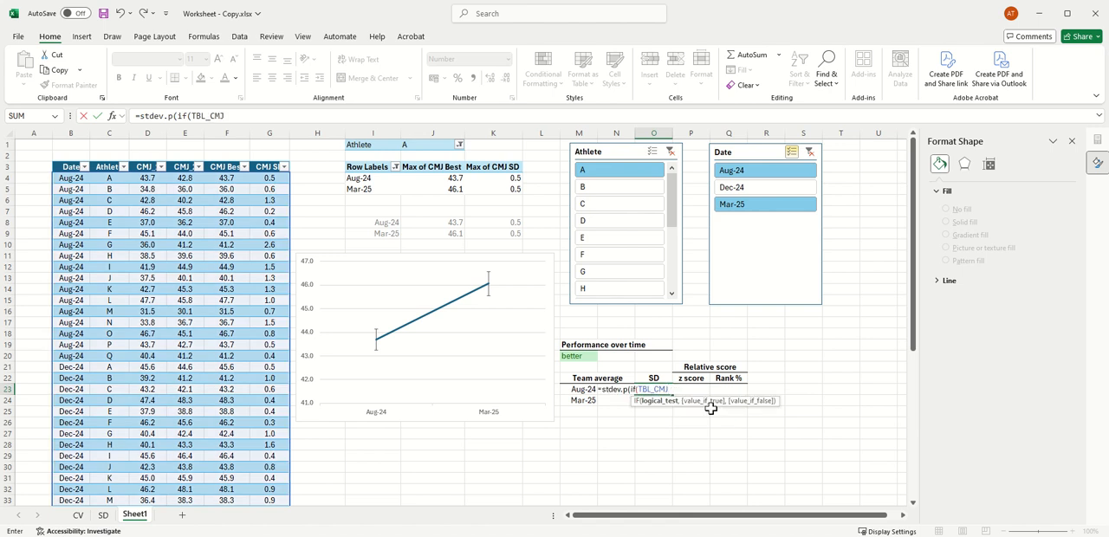
pyautogui.write('[')
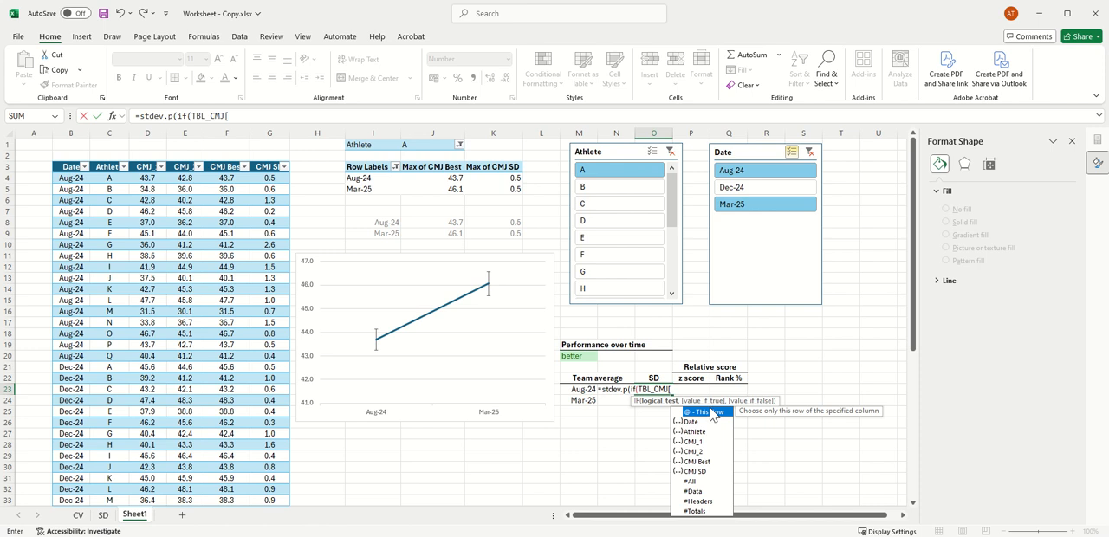
pyautogui.doubleClick(696, 421)
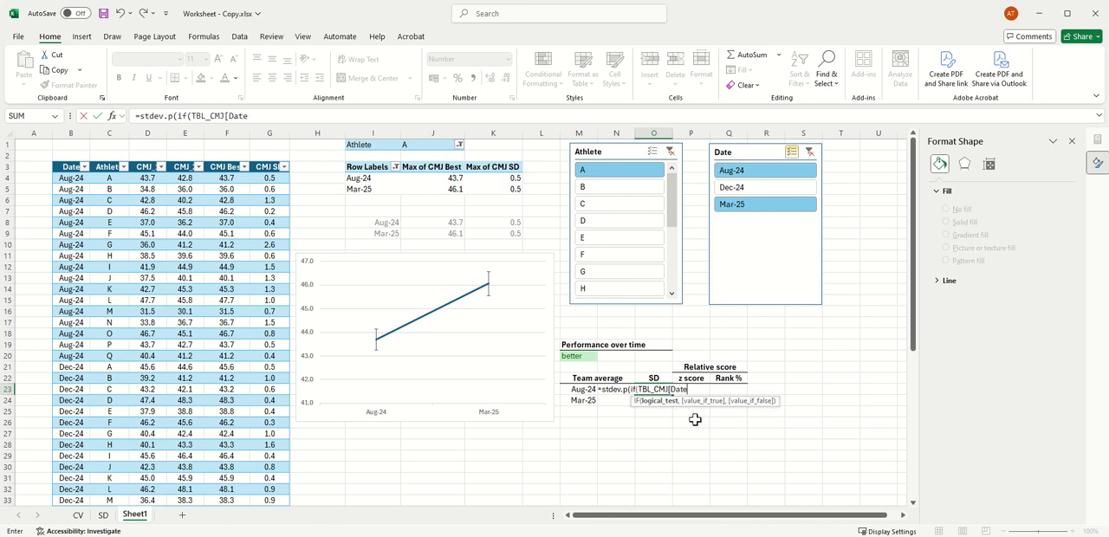
pyautogui.write(']=')
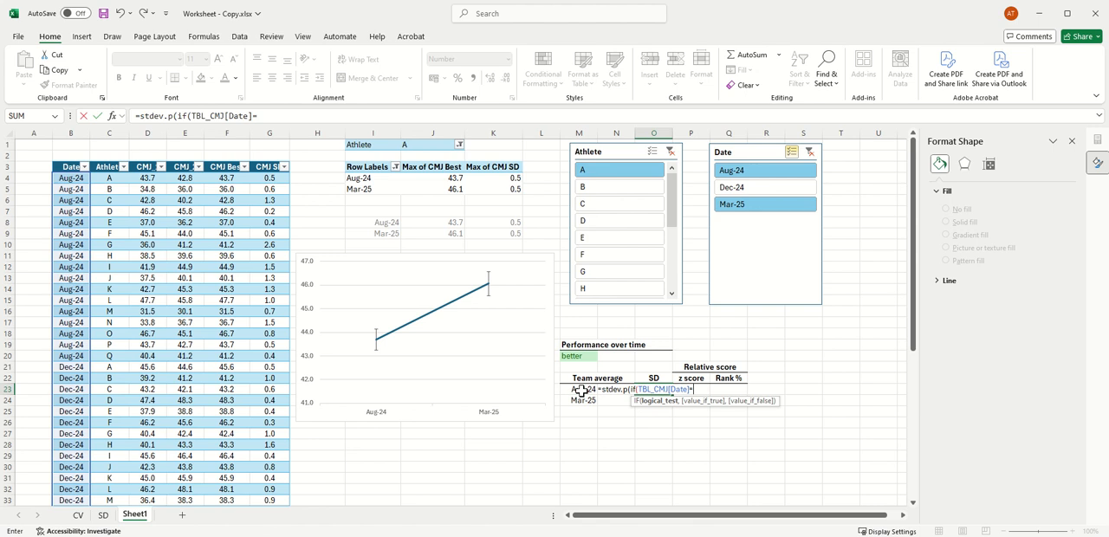
pyautogui.click(583, 390)
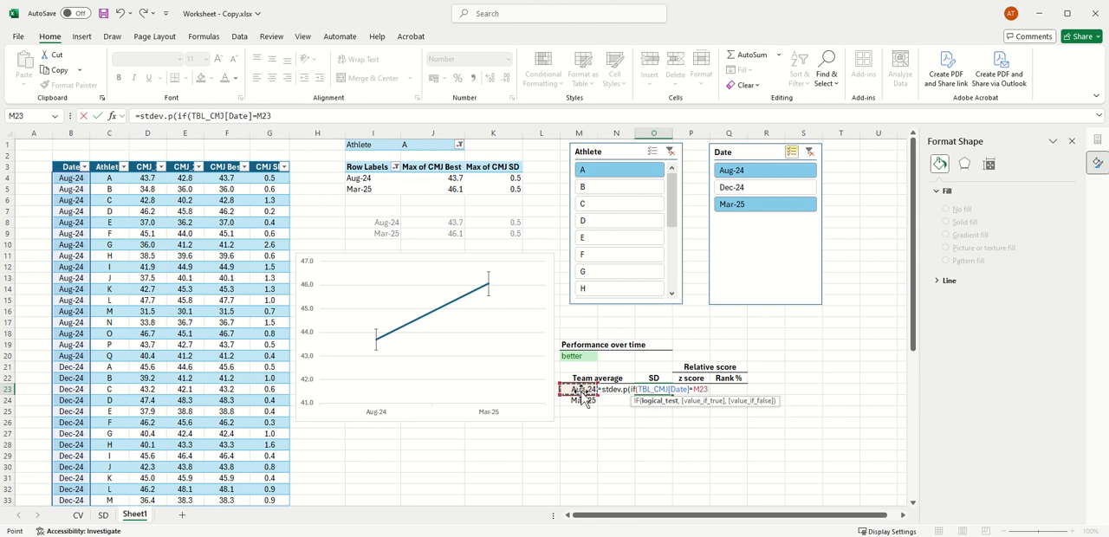
# Step: Complete the O23 formula with TBL_CMJ[CMJ Best] as the value if true, and enter it
pyautogui.write(',')
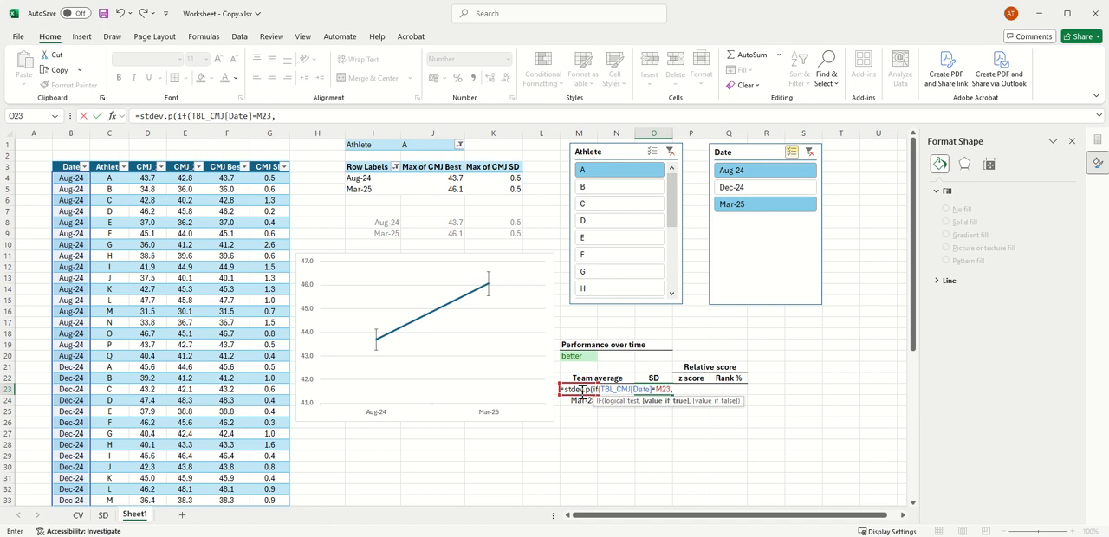
pyautogui.write('TB')
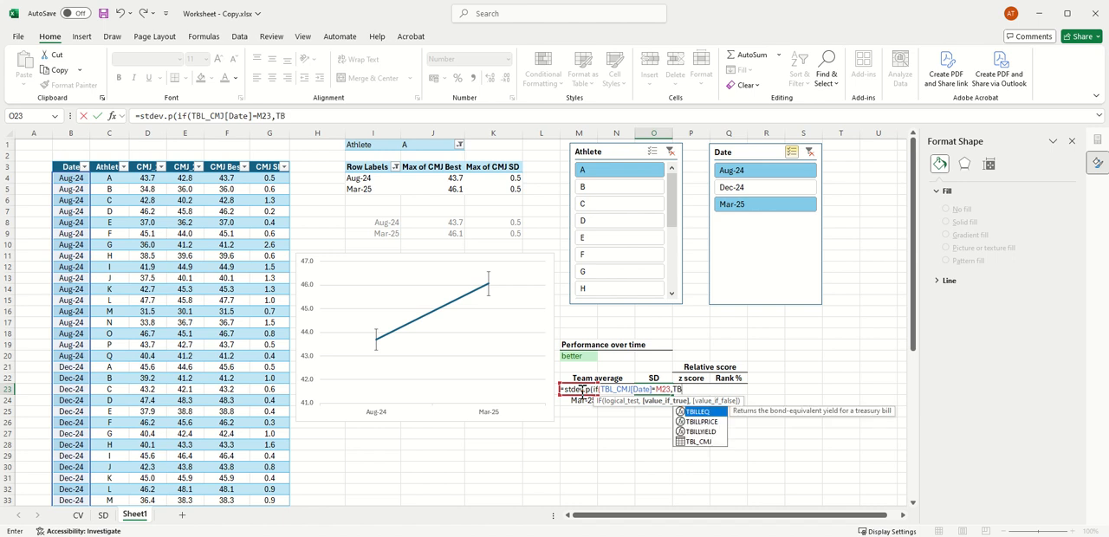
pyautogui.write('L')
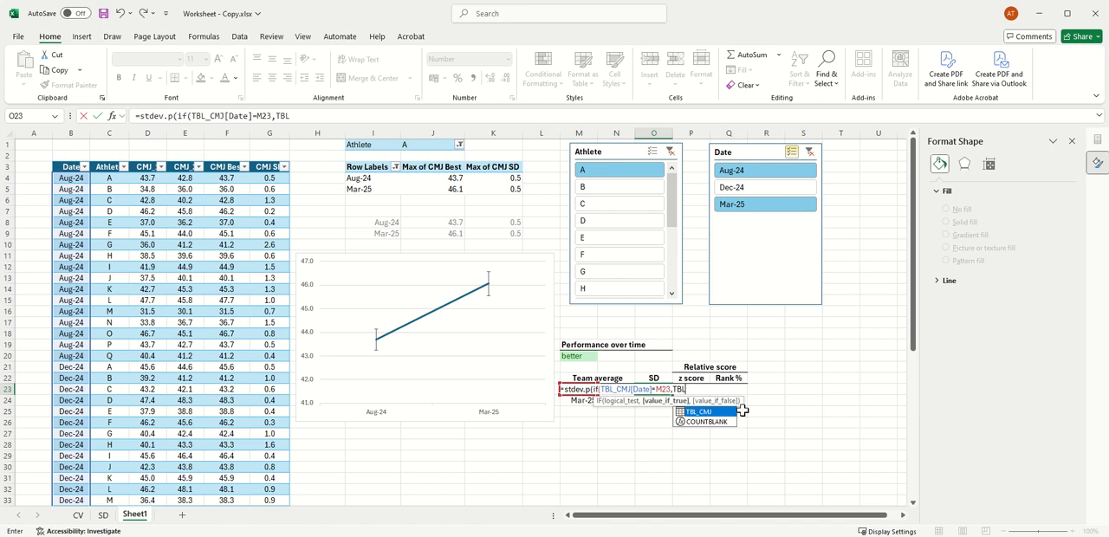
pyautogui.doubleClick(722, 412)
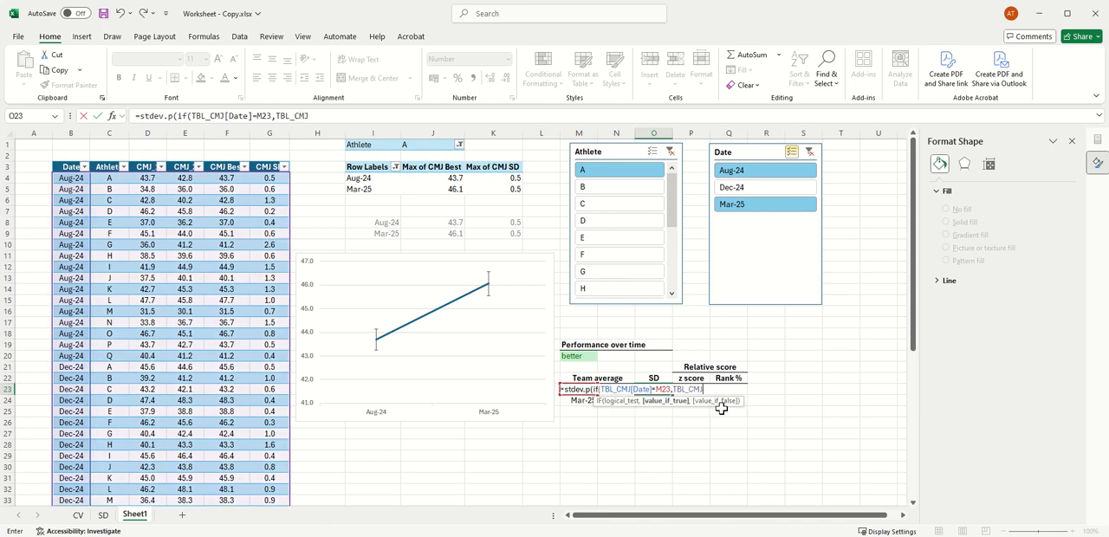
pyautogui.write('[')
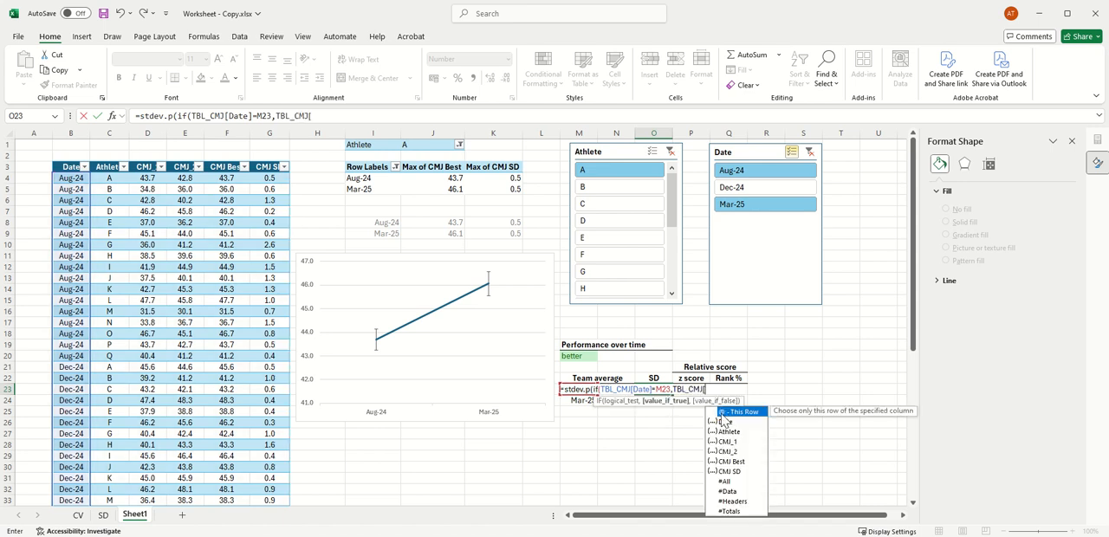
pyautogui.doubleClick(731, 460)
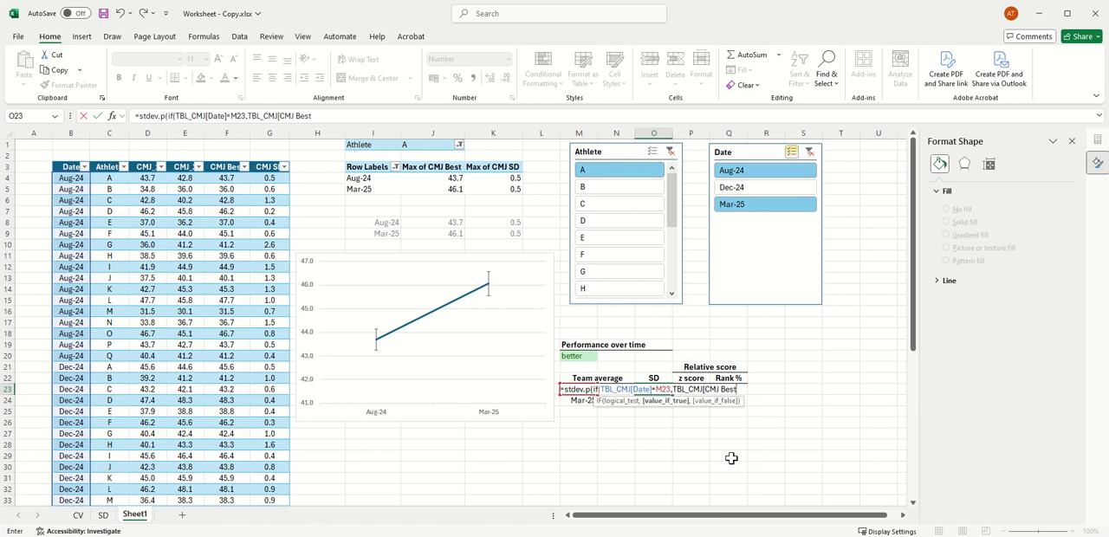
pyautogui.write(']')
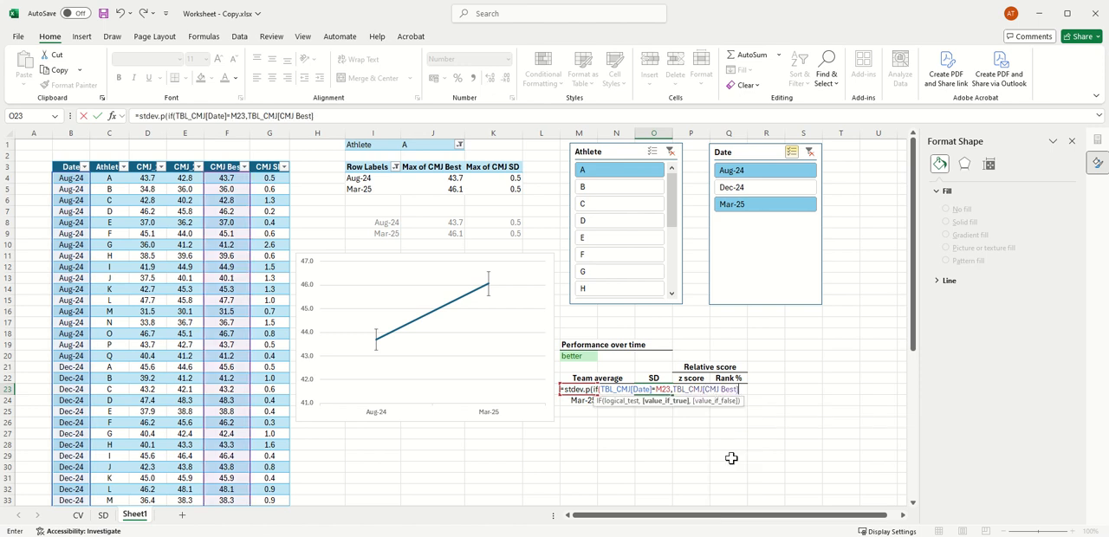
pyautogui.write('))')
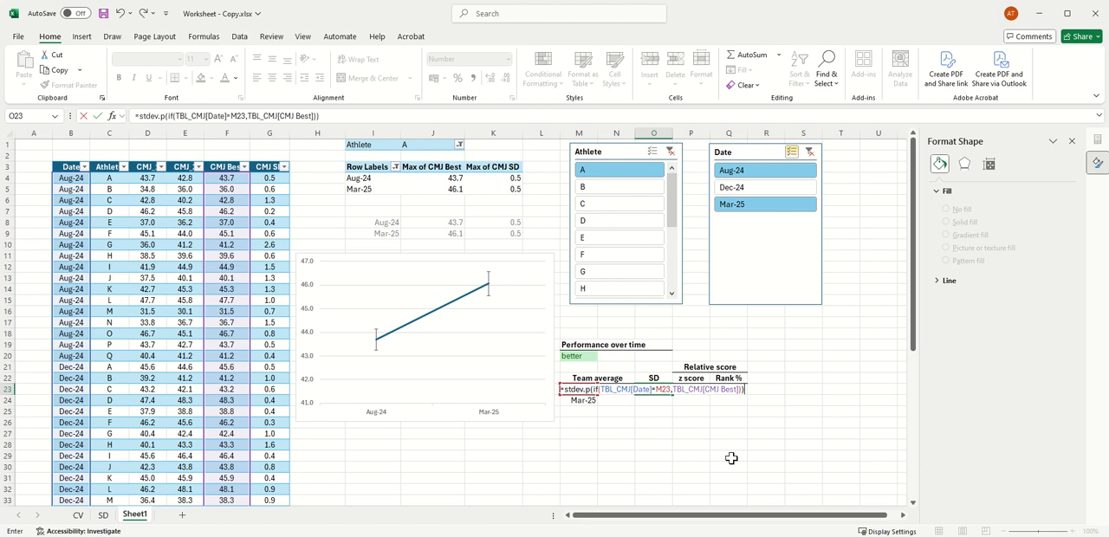
pyautogui.press('Return')
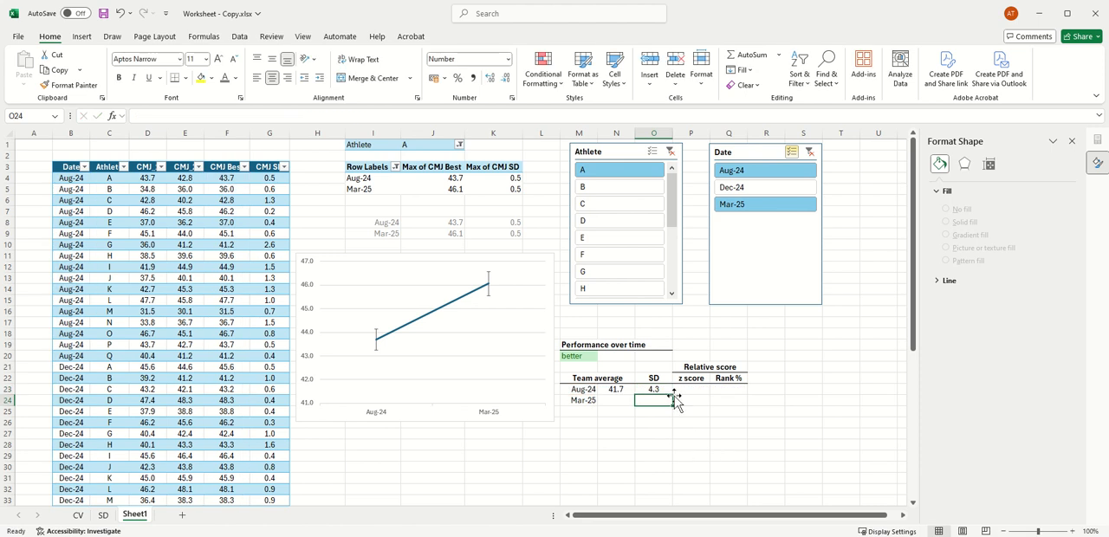
pyautogui.click(689, 388)
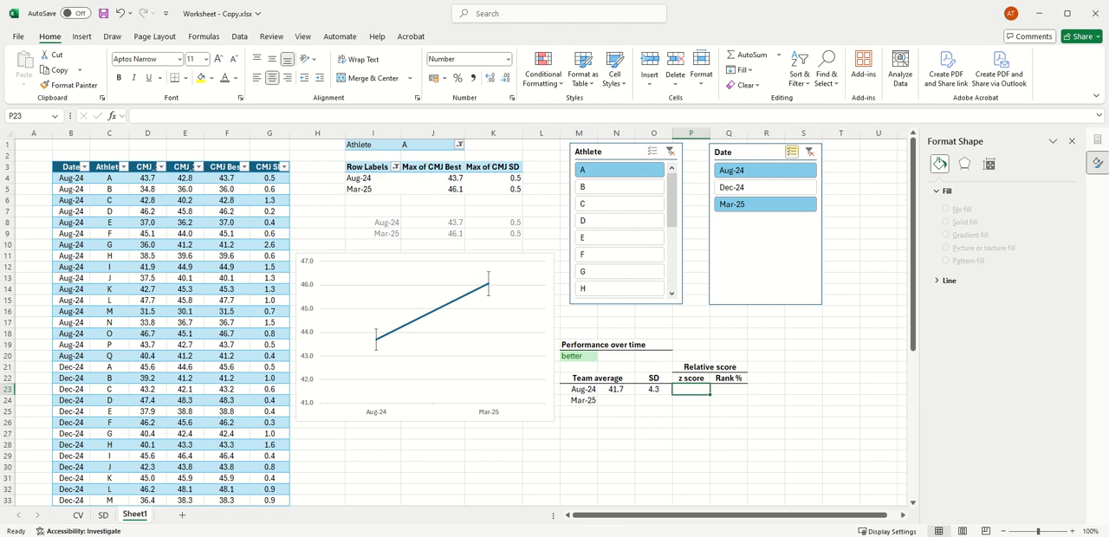
pyautogui.write('=')
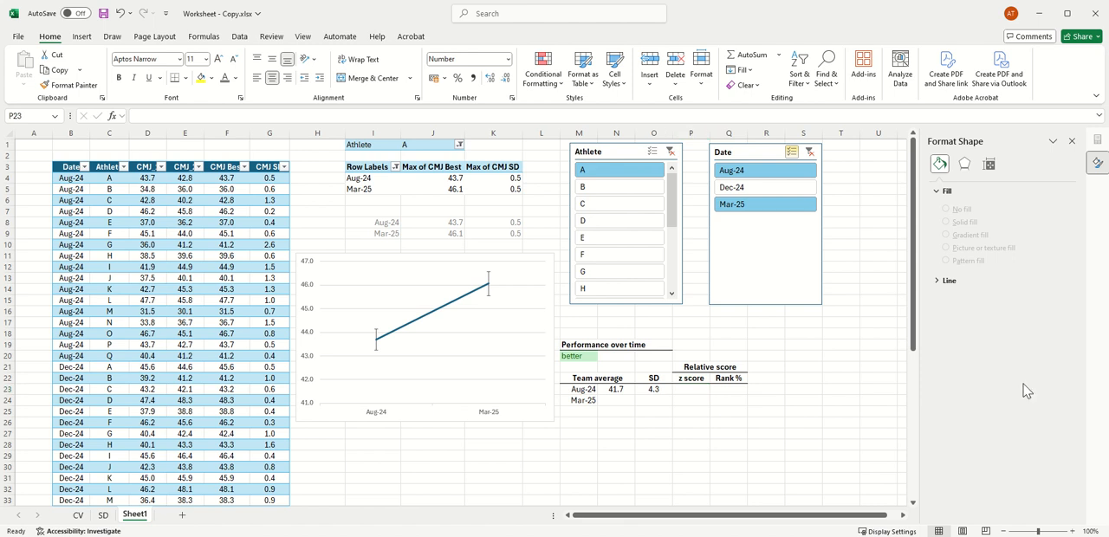
pyautogui.click(691, 389)
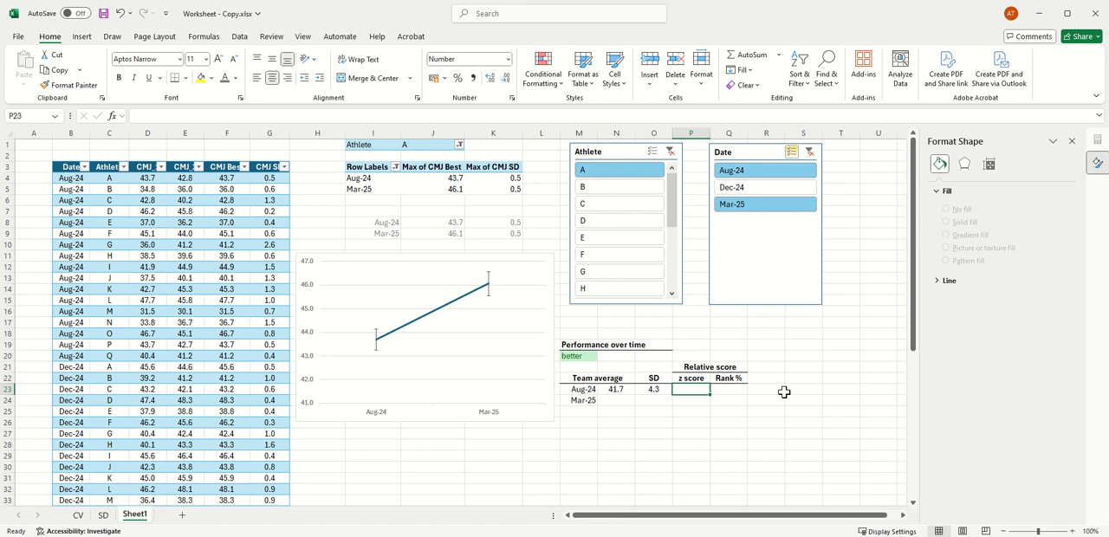
pyautogui.write('(')
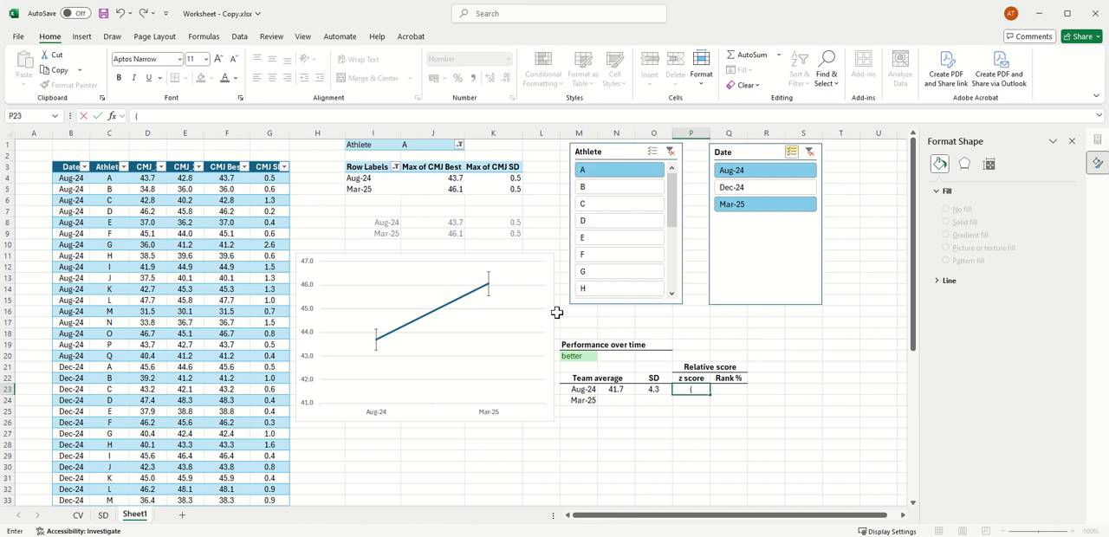
pyautogui.click(438, 223)
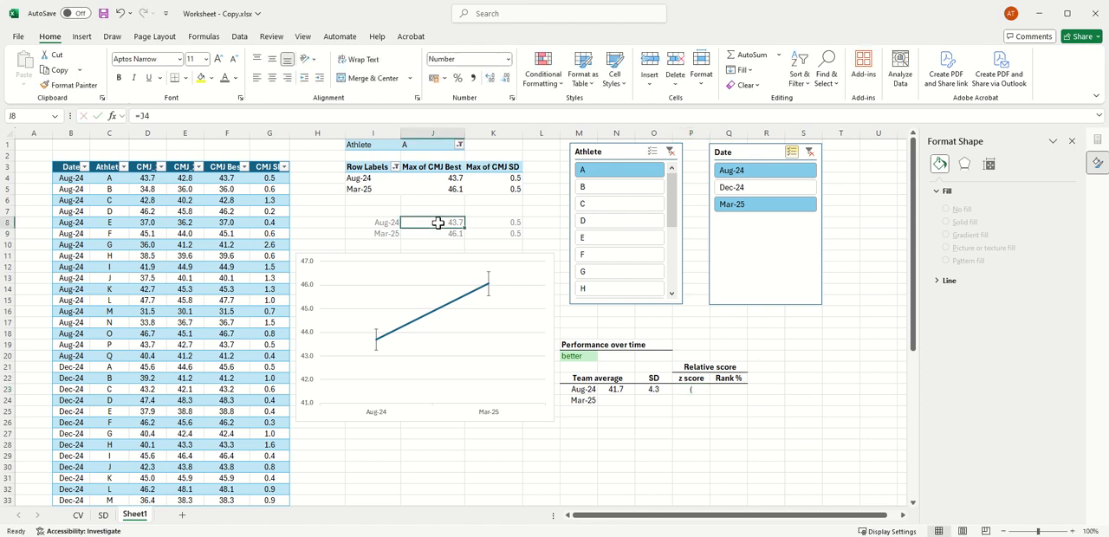
# Step: Replace the stray bracket in P23 with the Aug-24 z-score formula =(J8-N23)/O23
pyautogui.click(696, 389)
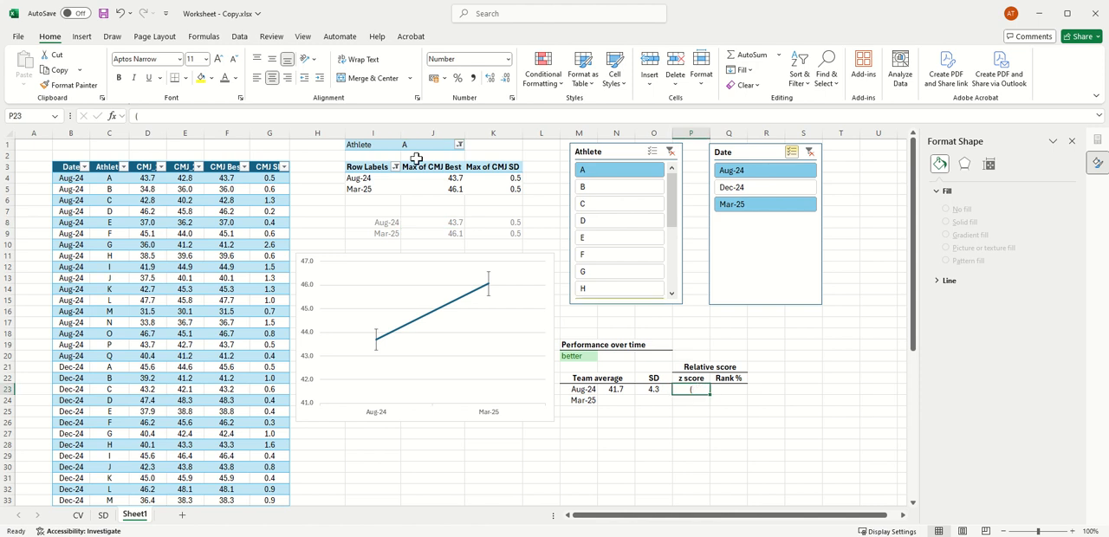
pyautogui.click(140, 115)
pyautogui.press('BackSpace')
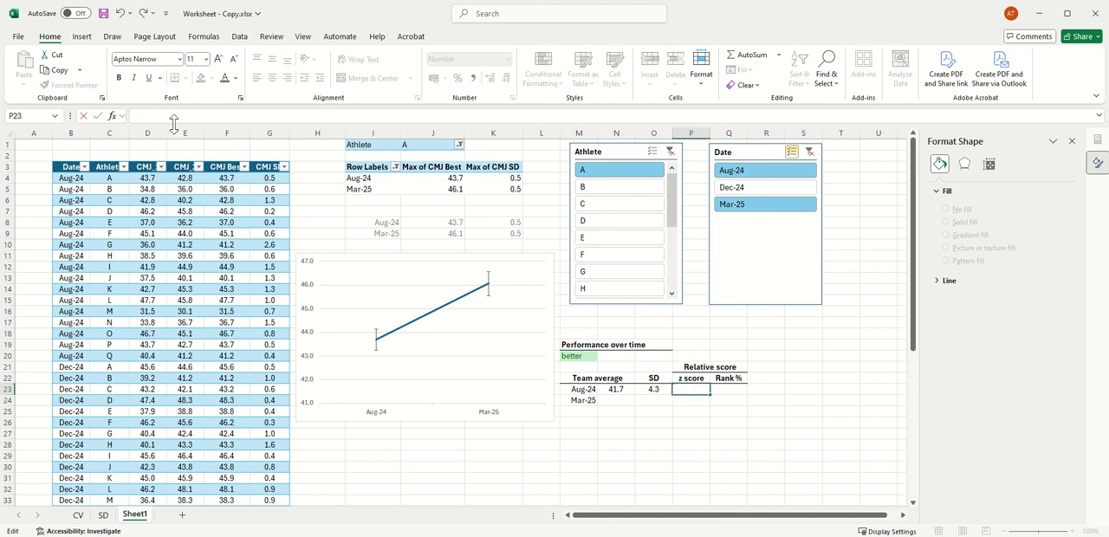
pyautogui.write('=(')
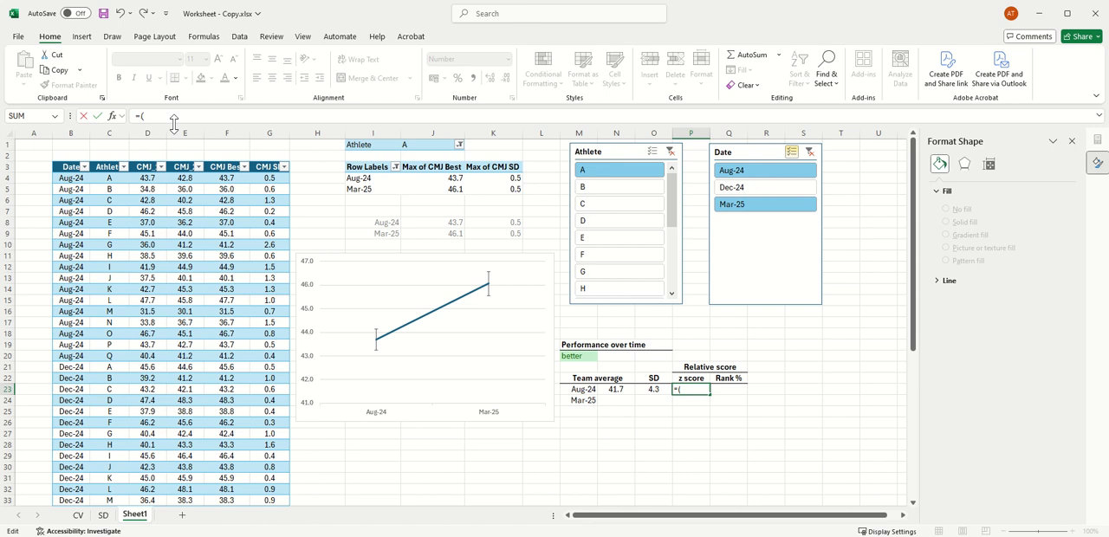
pyautogui.click(438, 222)
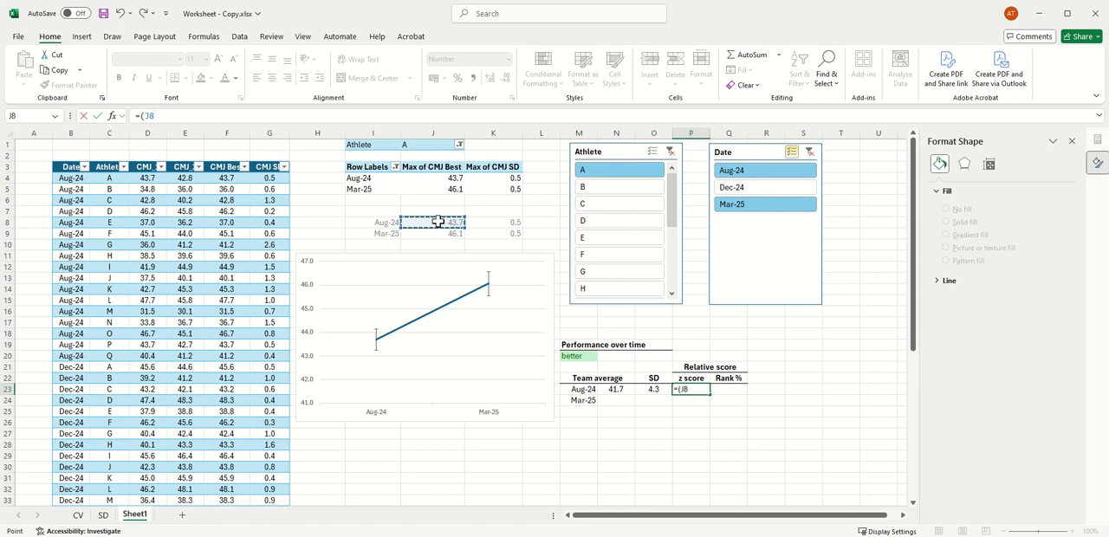
pyautogui.write('-')
pyautogui.click(616, 388)
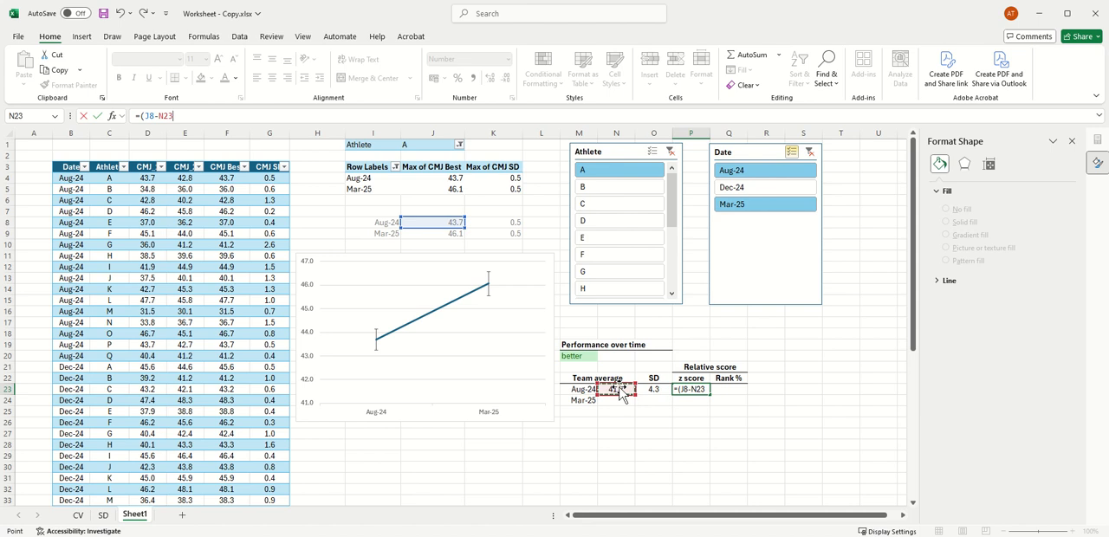
pyautogui.write(')/')
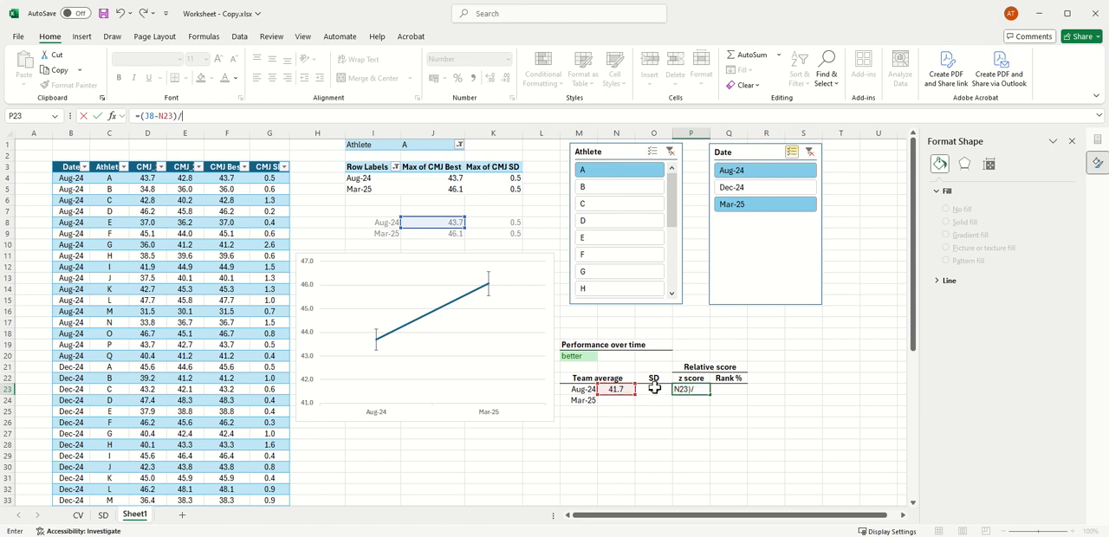
pyautogui.click(655, 390)
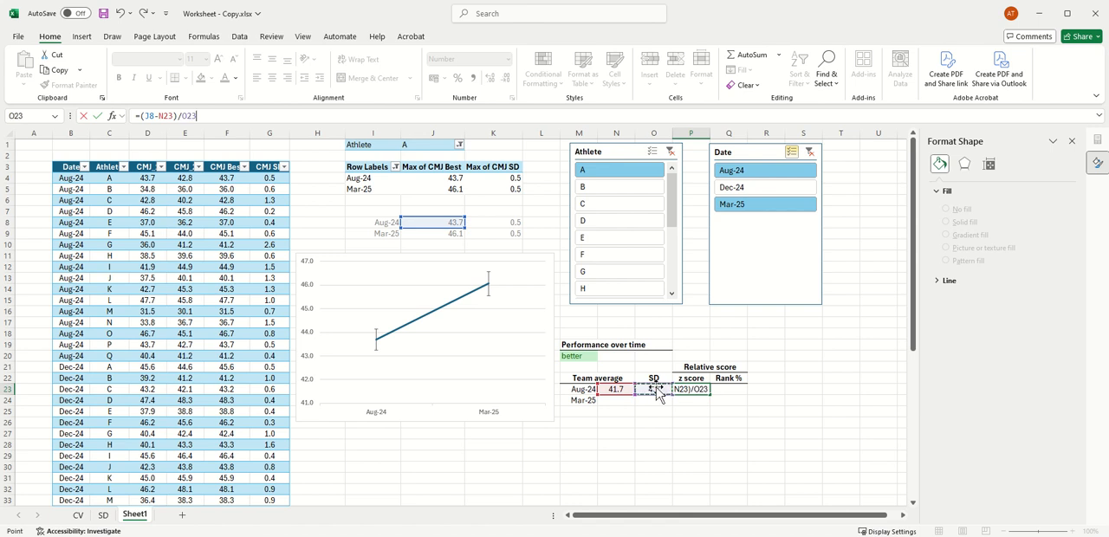
pyautogui.press('Return')
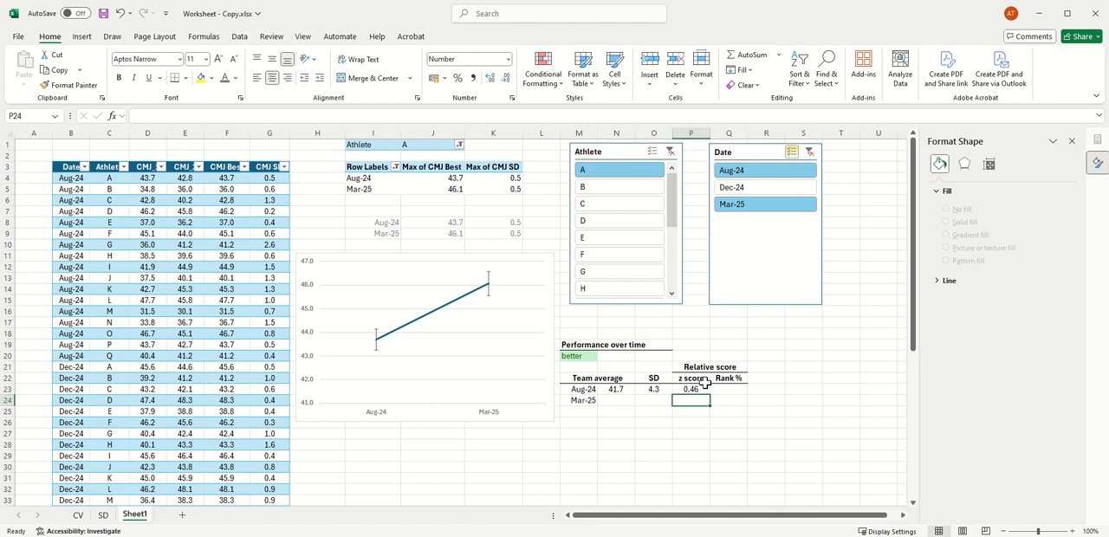
# Step: Enter the Aug-24 rank formula =NORM.S.DIST(P23,TRUE)*100 in Q23
pyautogui.click(696, 390)
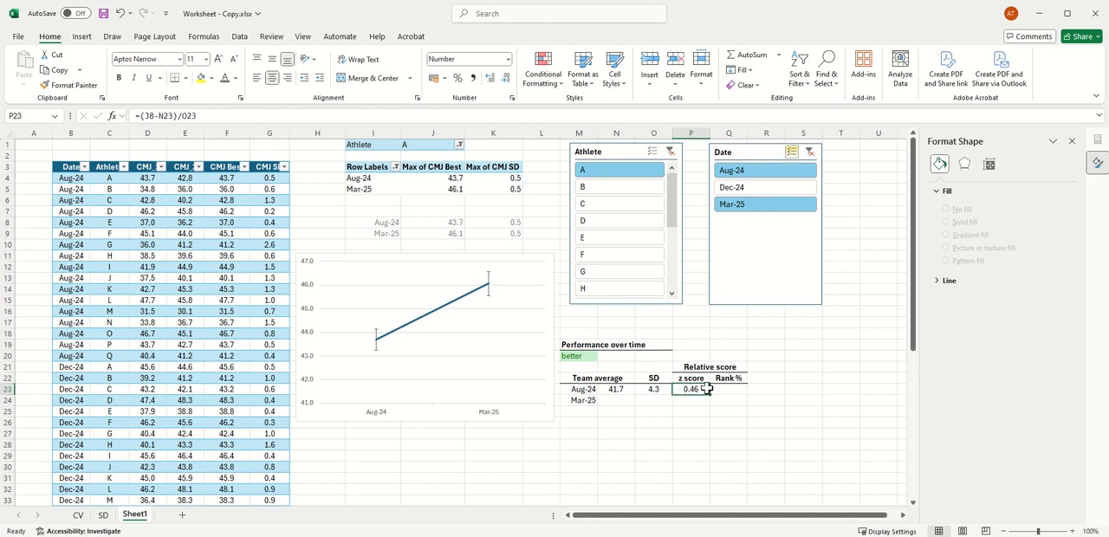
pyautogui.click(726, 389)
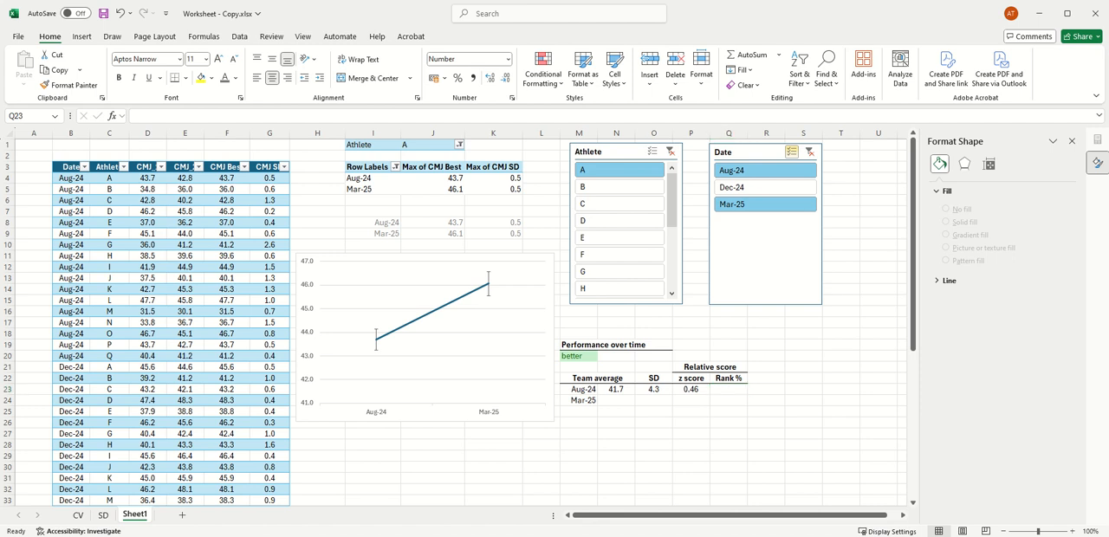
pyautogui.click(719, 390)
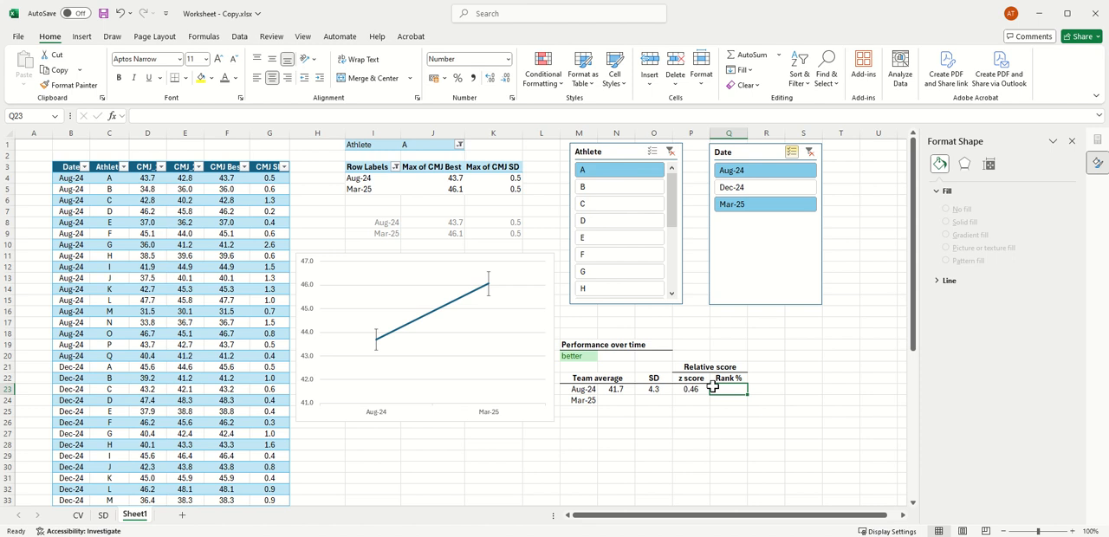
pyautogui.write('=norm')
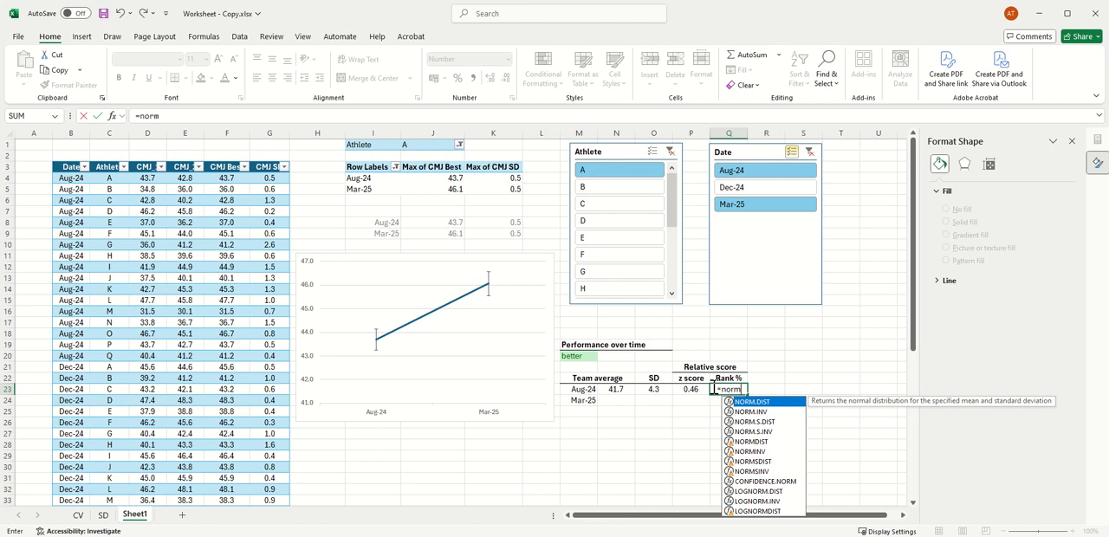
pyautogui.click(767, 422)
pyautogui.doubleClick(767, 421)
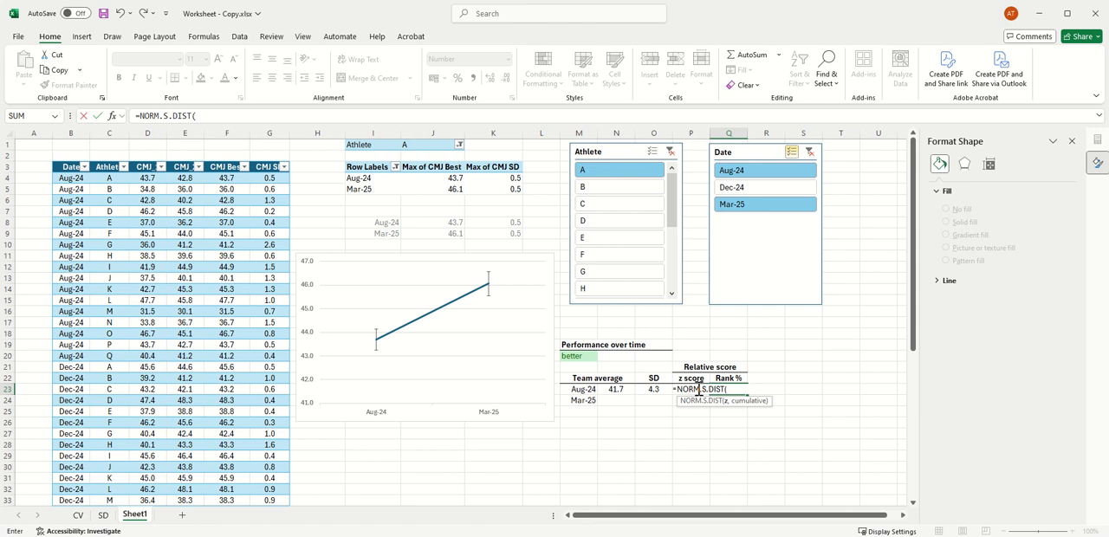
pyautogui.write('p23,true')
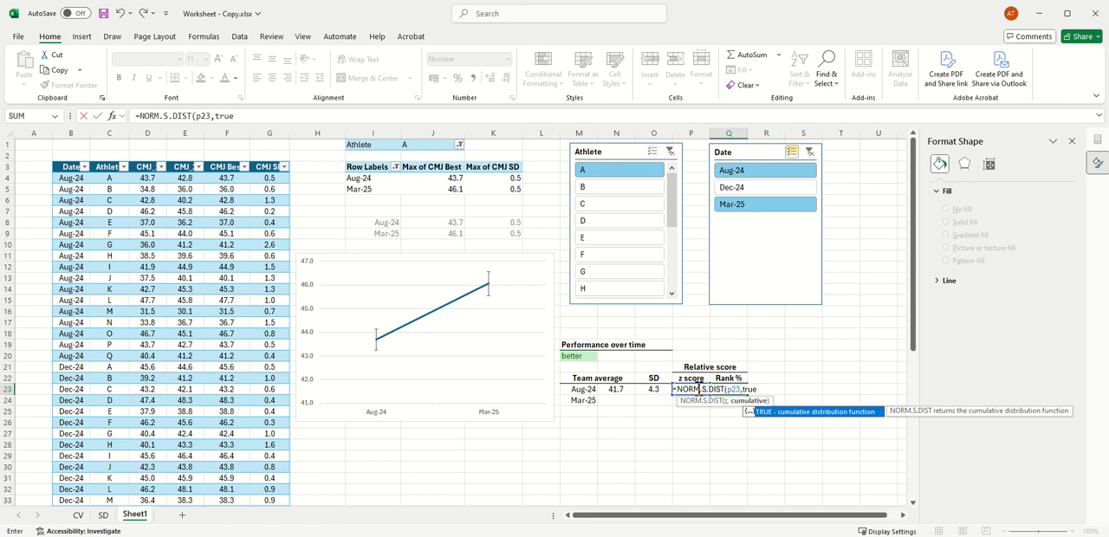
pyautogui.write(')')
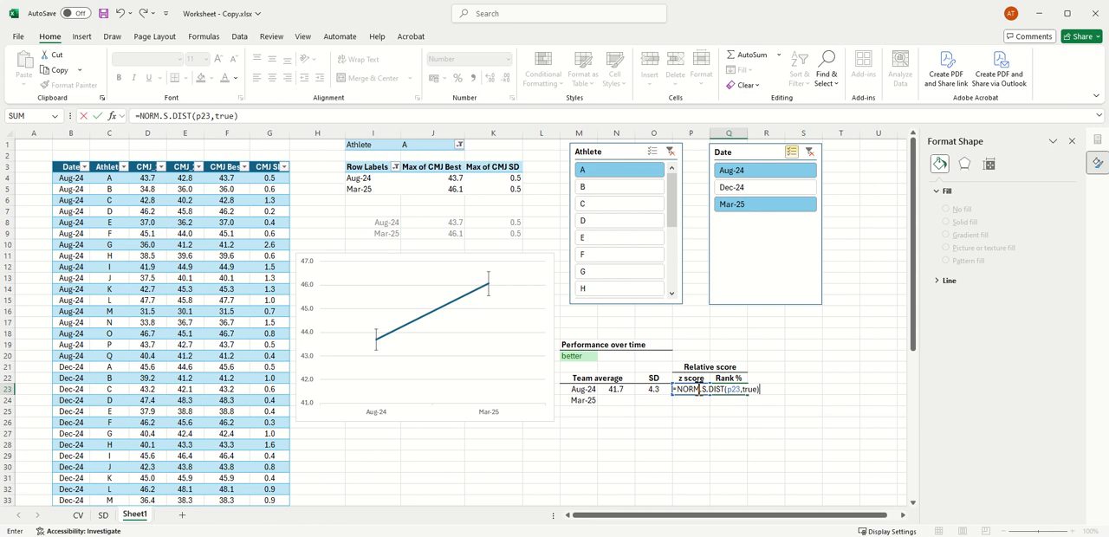
pyautogui.write('*100')
pyautogui.press('Return')
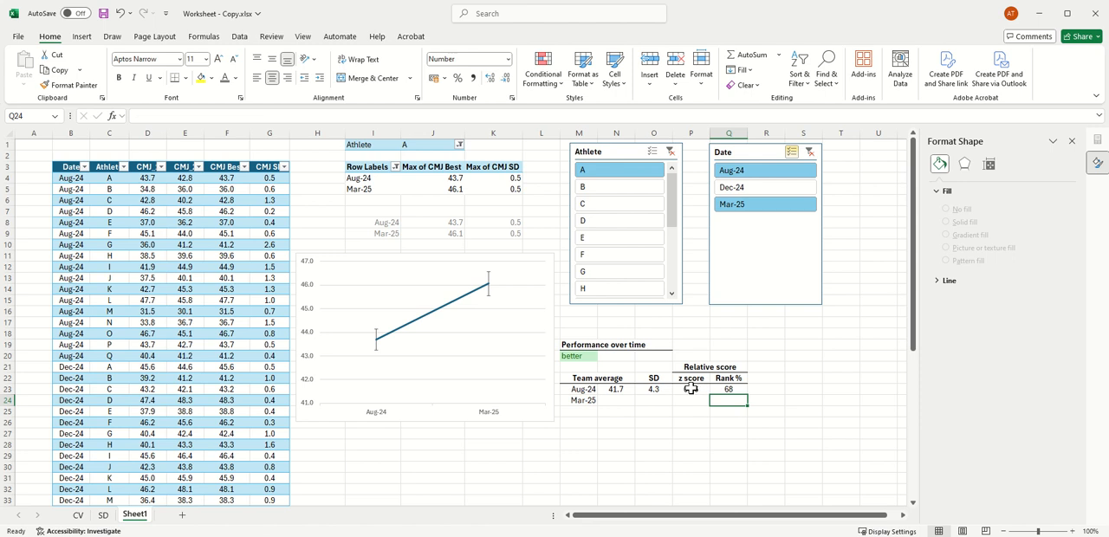
# Step: Review the example formulas below the relative score table on the SD sheet, and return to Sheet1
pyautogui.click(103, 515)
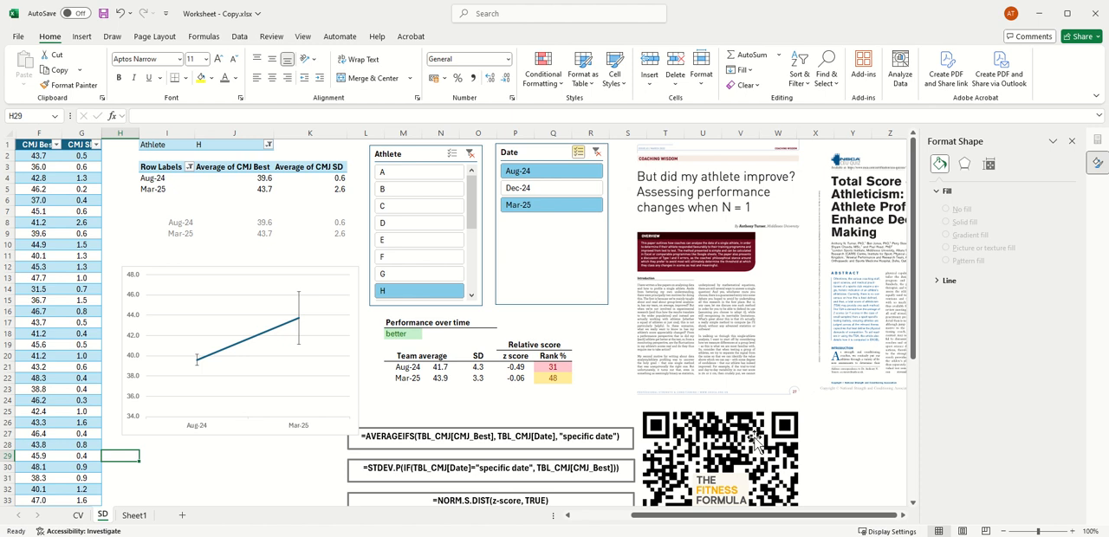
pyautogui.scroll(-2, 753, 437)
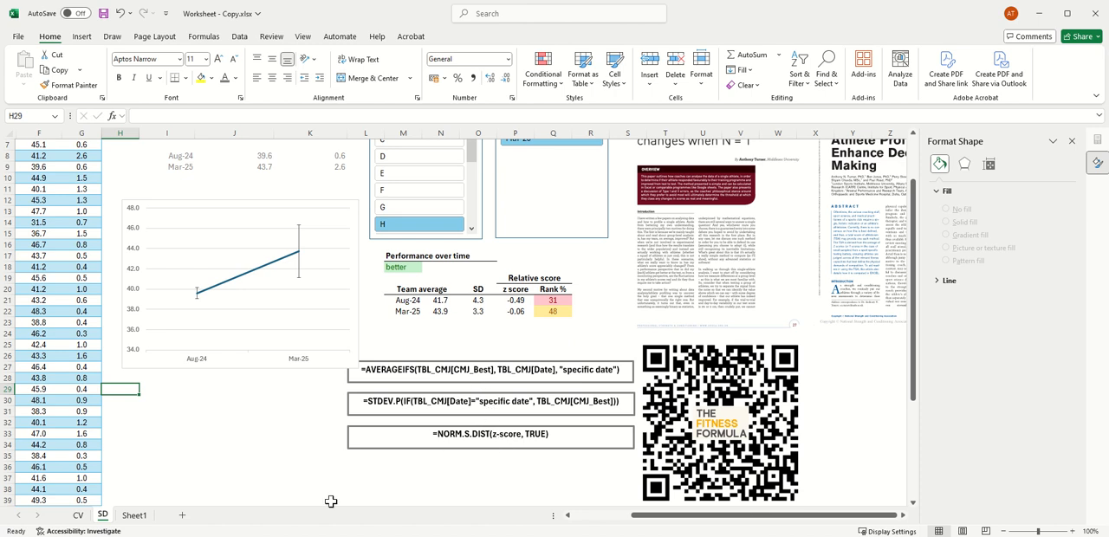
pyautogui.click(134, 515)
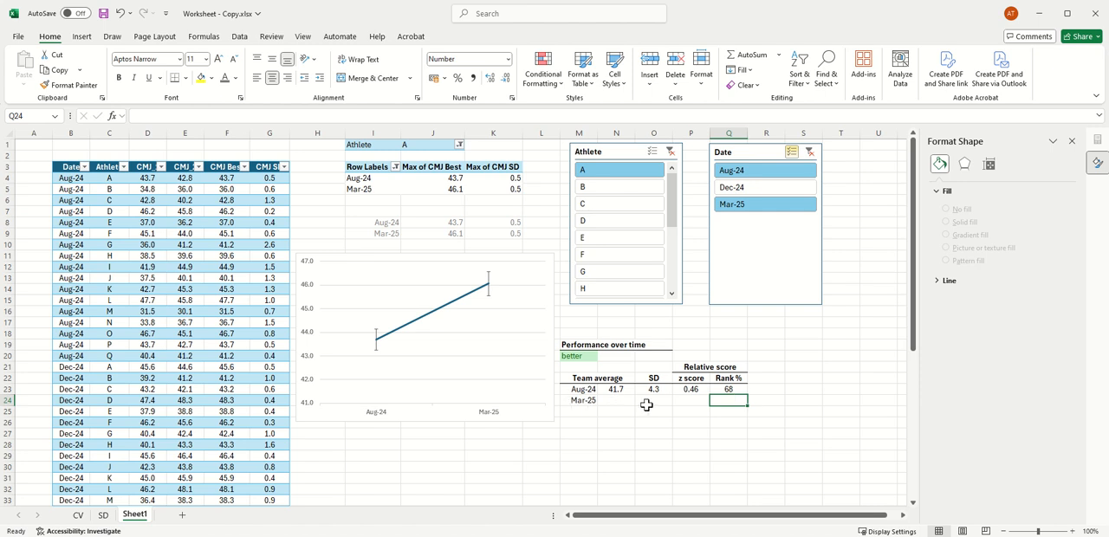
# Step: Add a conditional formatting rule to Q23 that gives values greater than 66 Green Fill with Dark Green Text
pyautogui.click(733, 390)
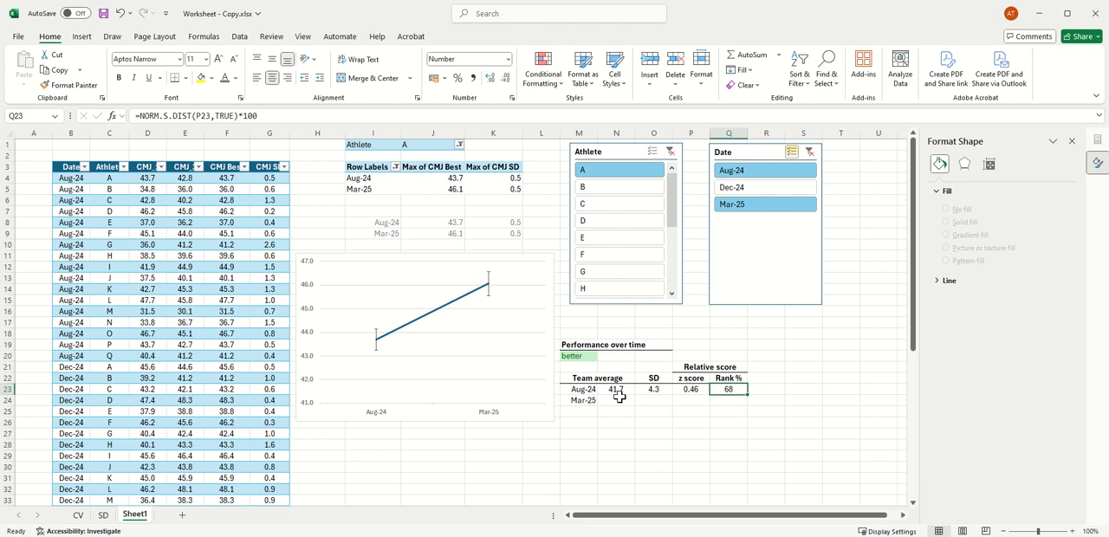
pyautogui.click(543, 70)
pyautogui.moveTo(591, 111)
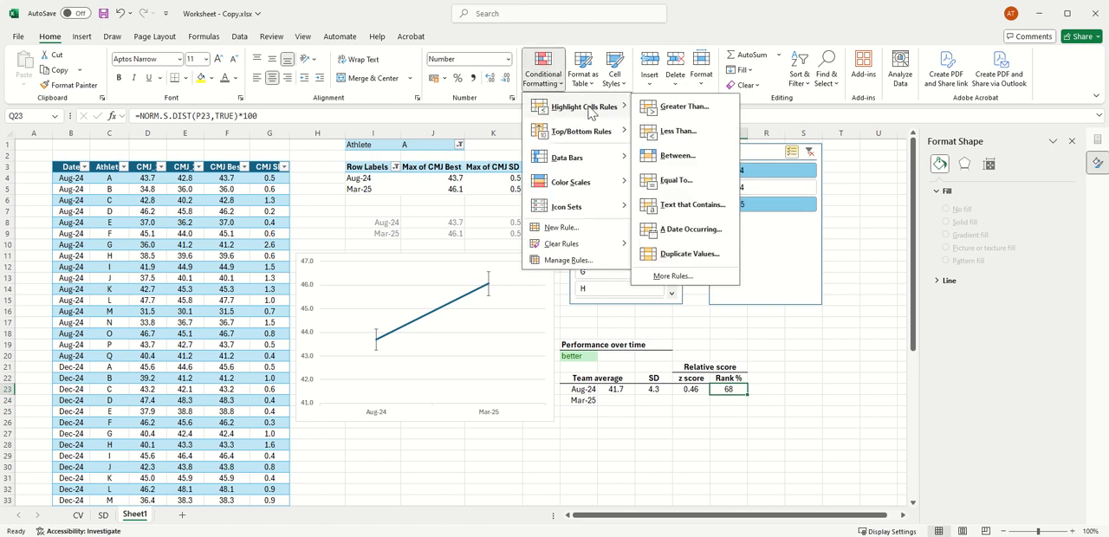
pyautogui.click(686, 106)
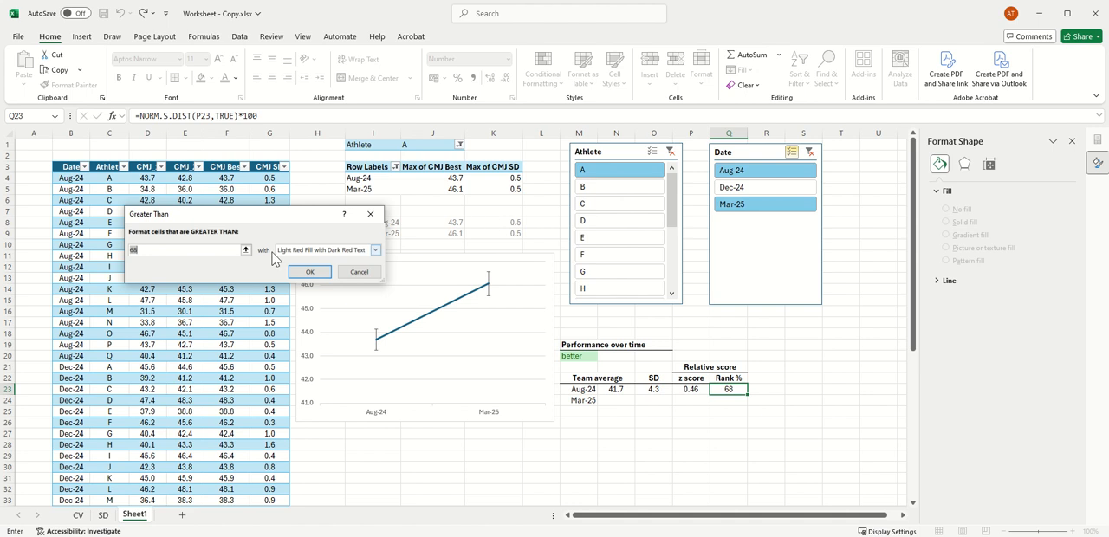
pyautogui.press('BackSpace')
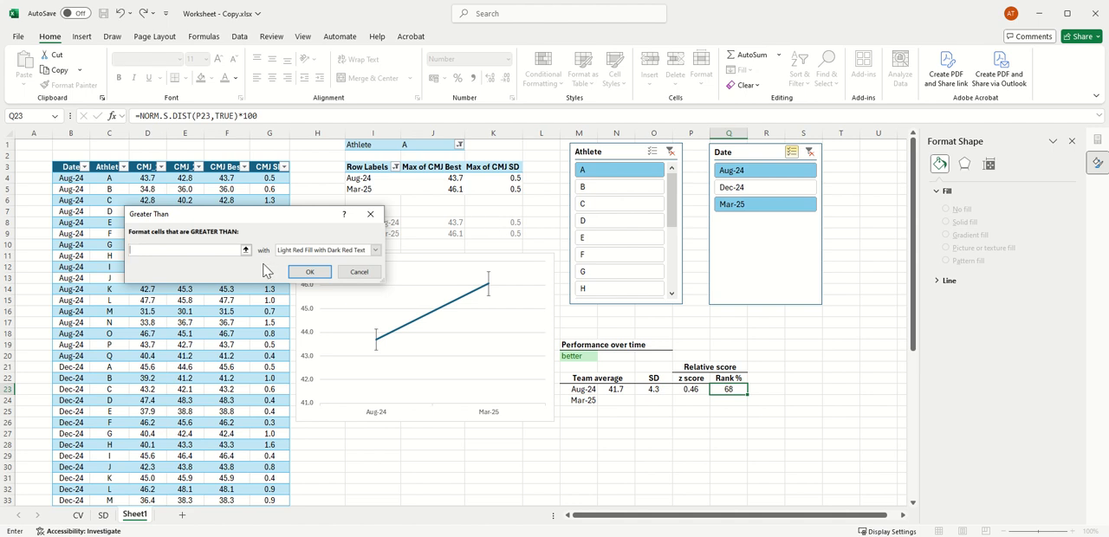
pyautogui.write('66')
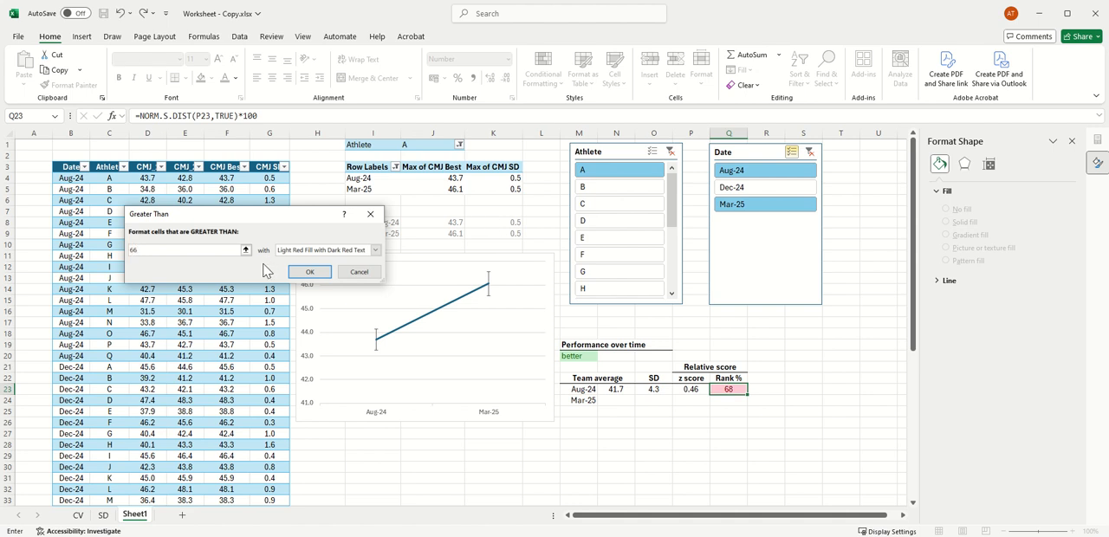
pyautogui.click(375, 250)
pyautogui.click(353, 277)
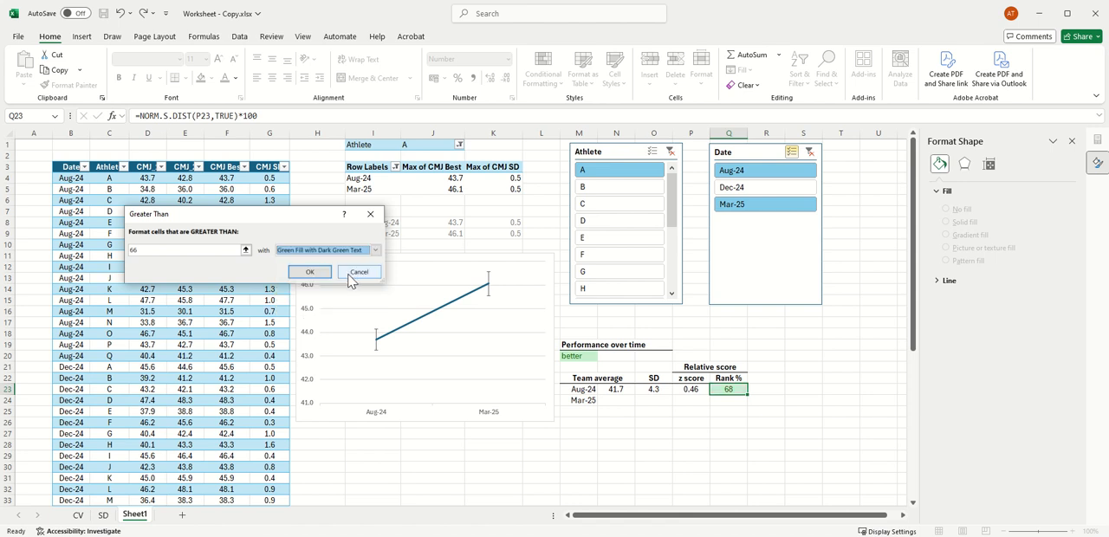
pyautogui.press('Return')
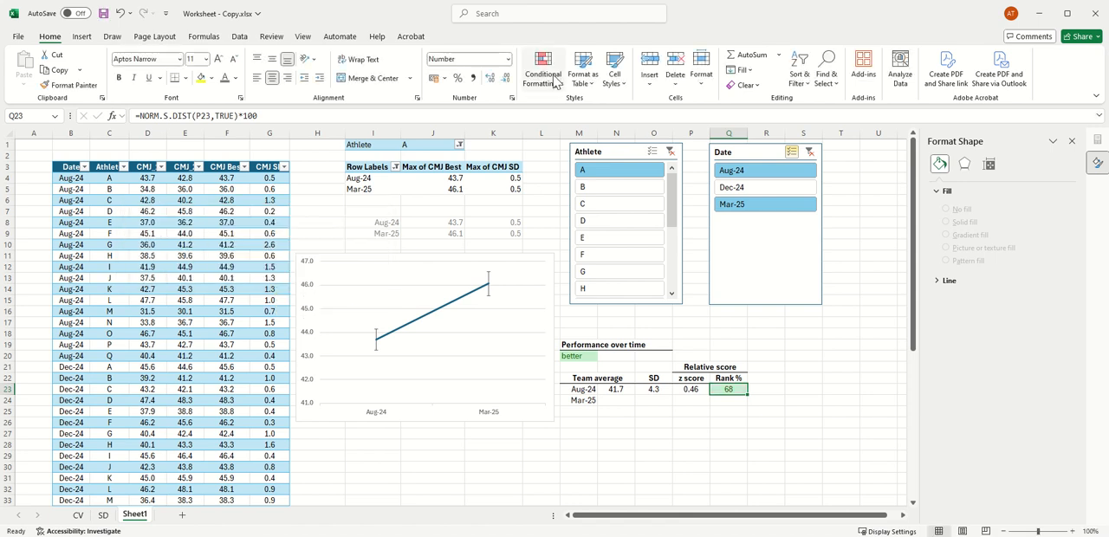
# Step: Add a conditional formatting rule to Q23 that gives values less than 33 Light Red Fill with Dark Red Text
pyautogui.click(557, 85)
pyautogui.moveTo(605, 109)
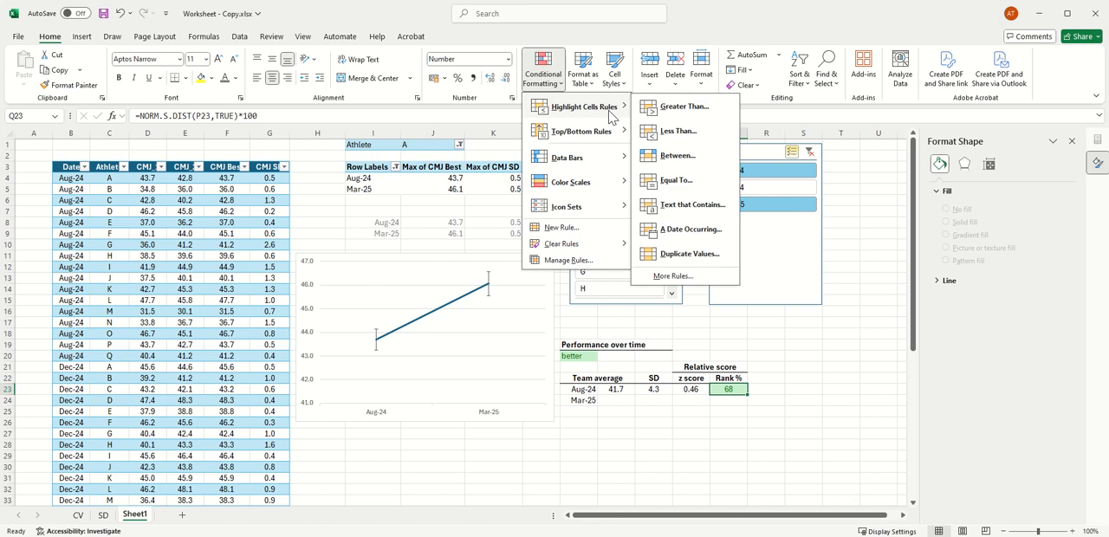
pyautogui.click(684, 130)
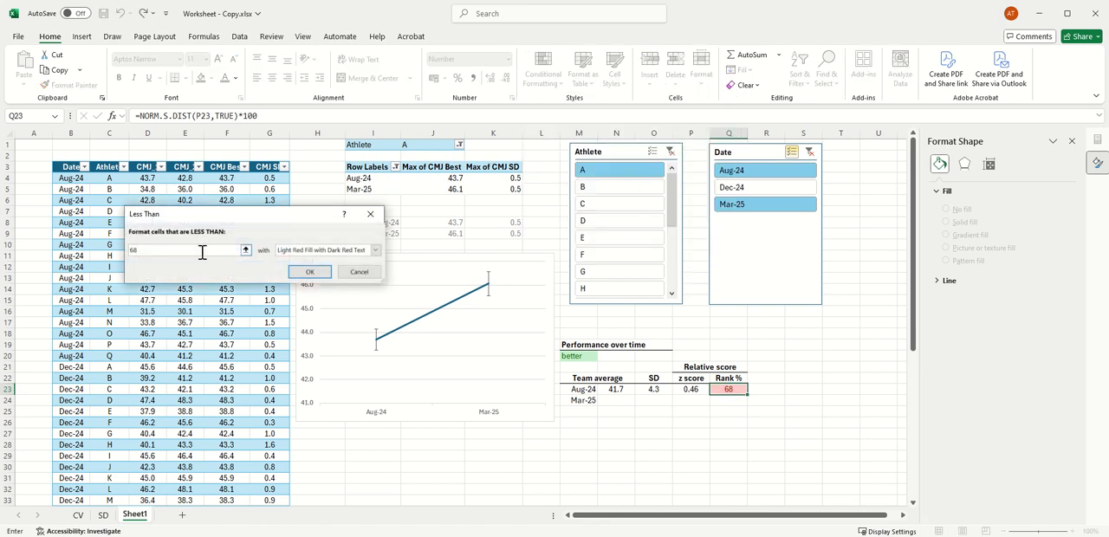
pyautogui.press('BackSpace')
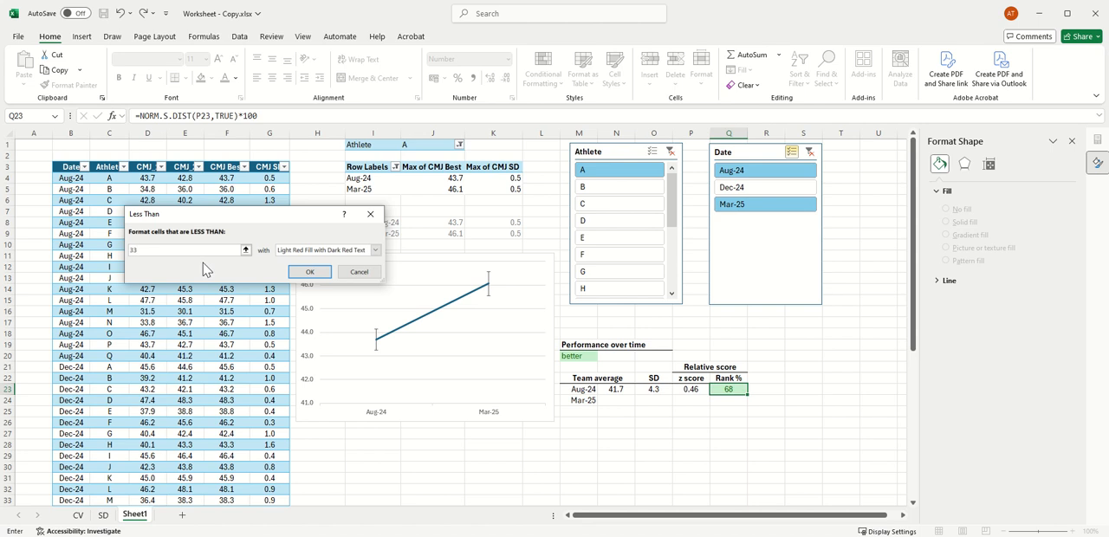
pyautogui.click(375, 249)
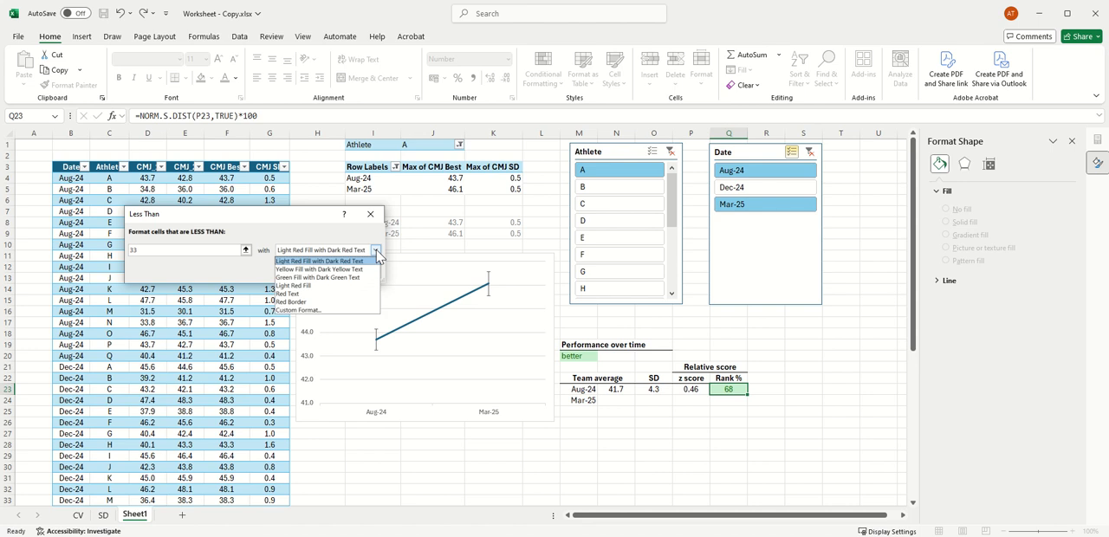
pyautogui.click(328, 261)
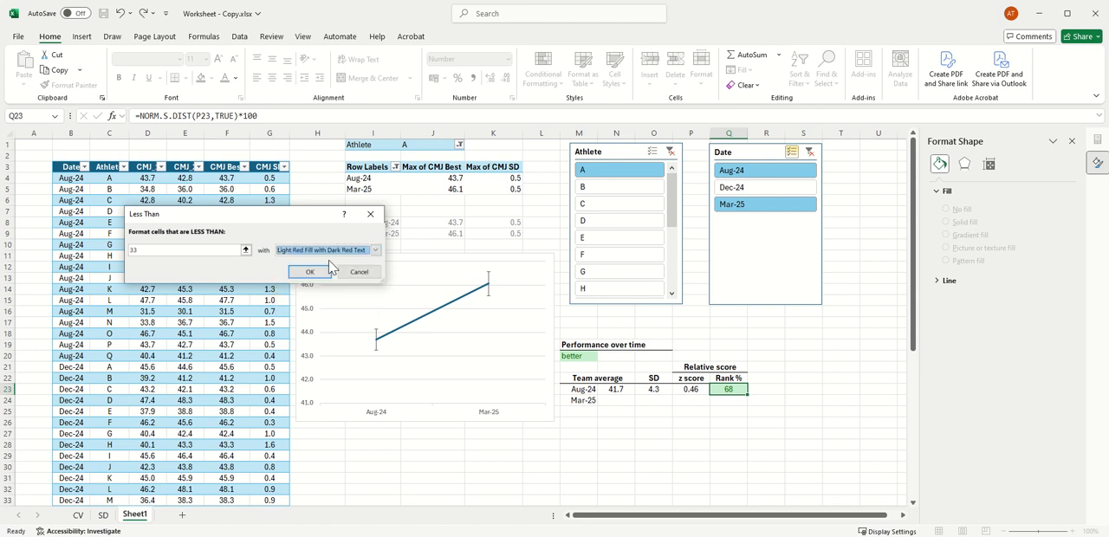
pyautogui.click(310, 272)
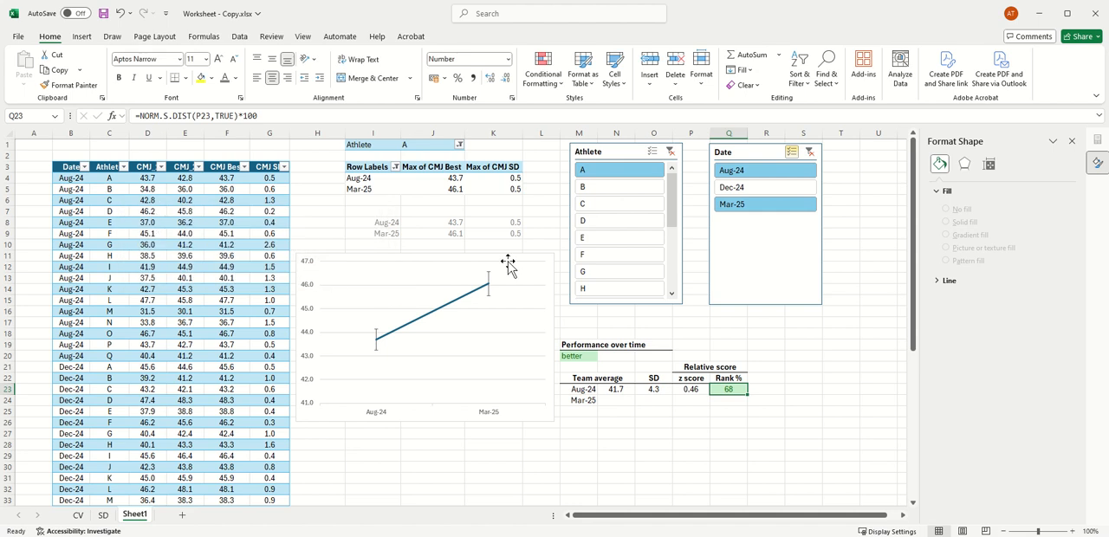
# Step: Add a conditional formatting rule to Q23 that gives values between 33 and 66 Yellow Fill with Dark Yellow Text
pyautogui.click(546, 71)
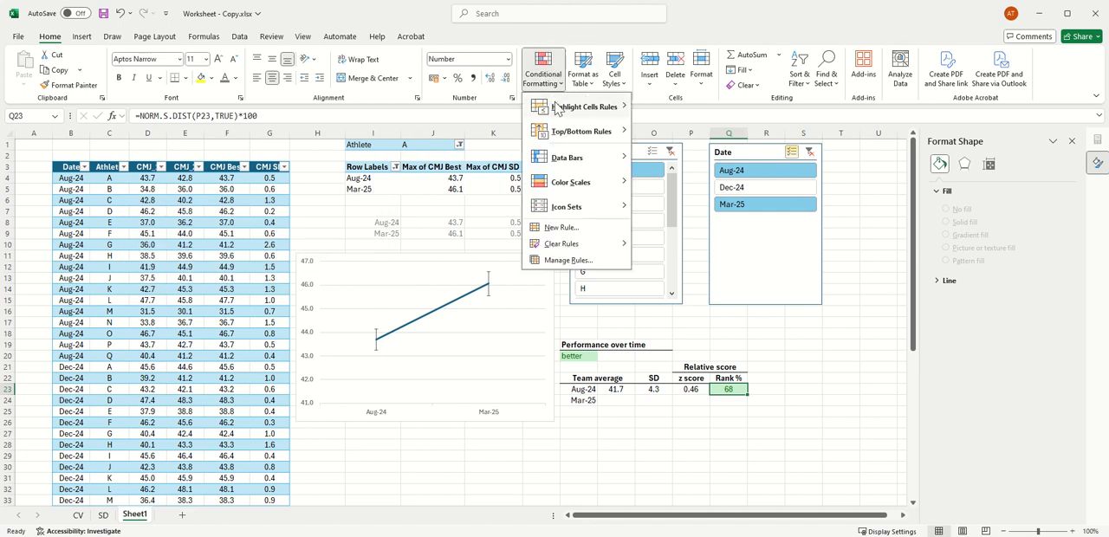
pyautogui.moveTo(565, 109)
pyautogui.click(676, 156)
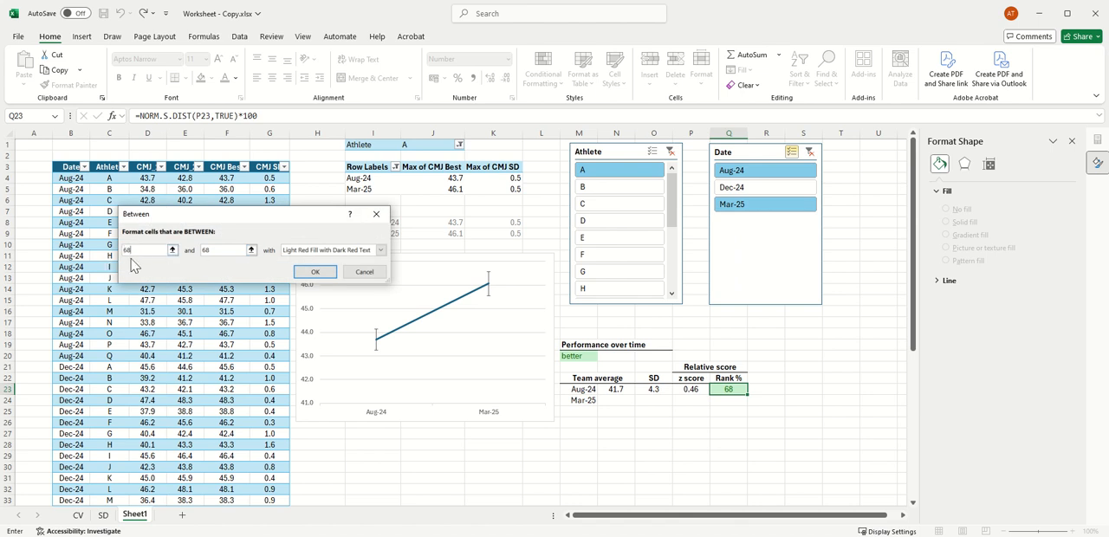
pyautogui.write('3')
pyautogui.press('BackSpace')
pyautogui.click(380, 250)
pyautogui.click(346, 270)
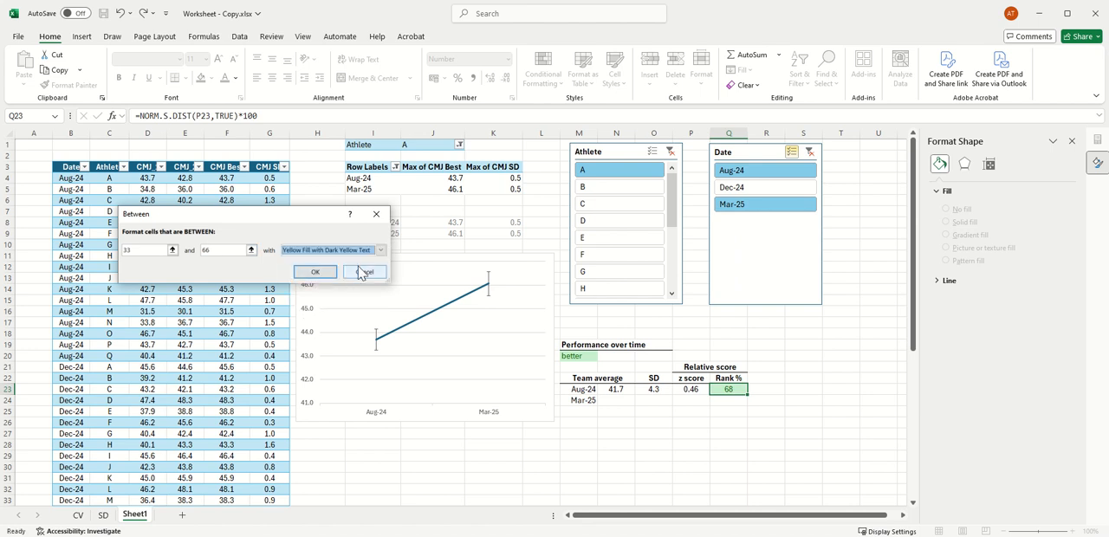
pyautogui.click(310, 276)
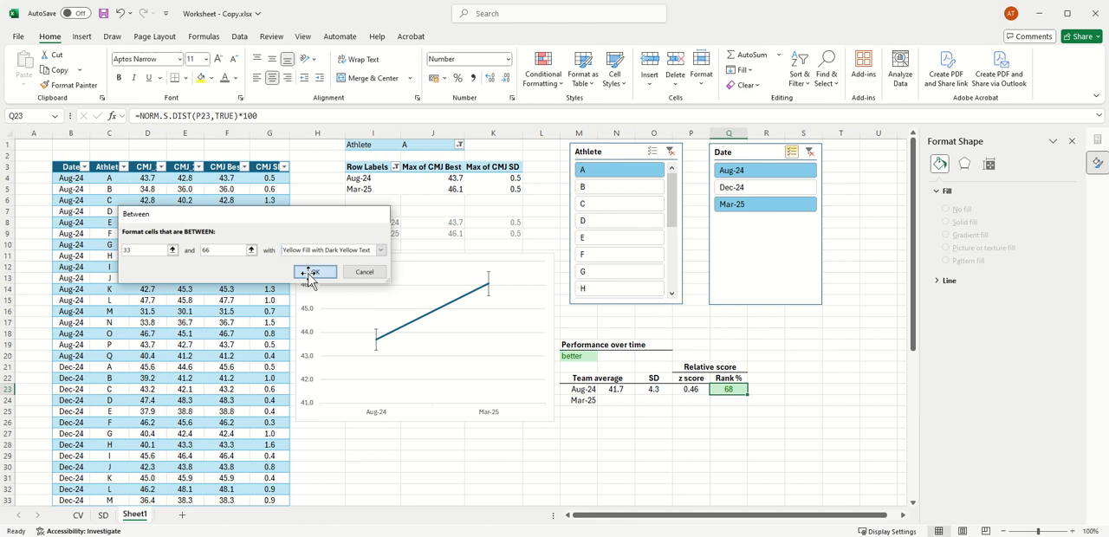
# Step: Filter the Sheet1 dashboard to athlete C to check the rank's conditional formatting
pyautogui.click(840, 358)
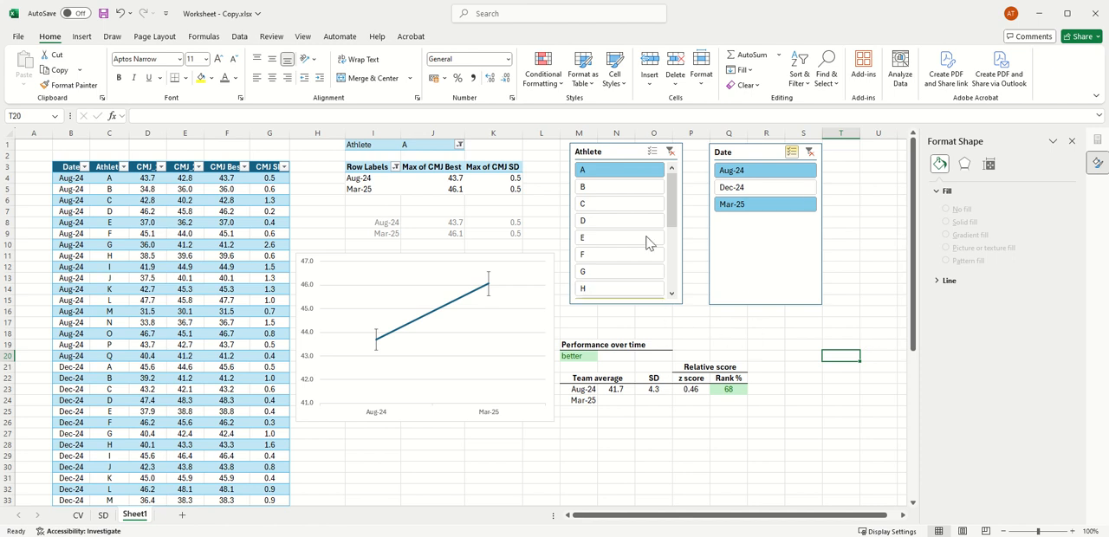
pyautogui.click(630, 206)
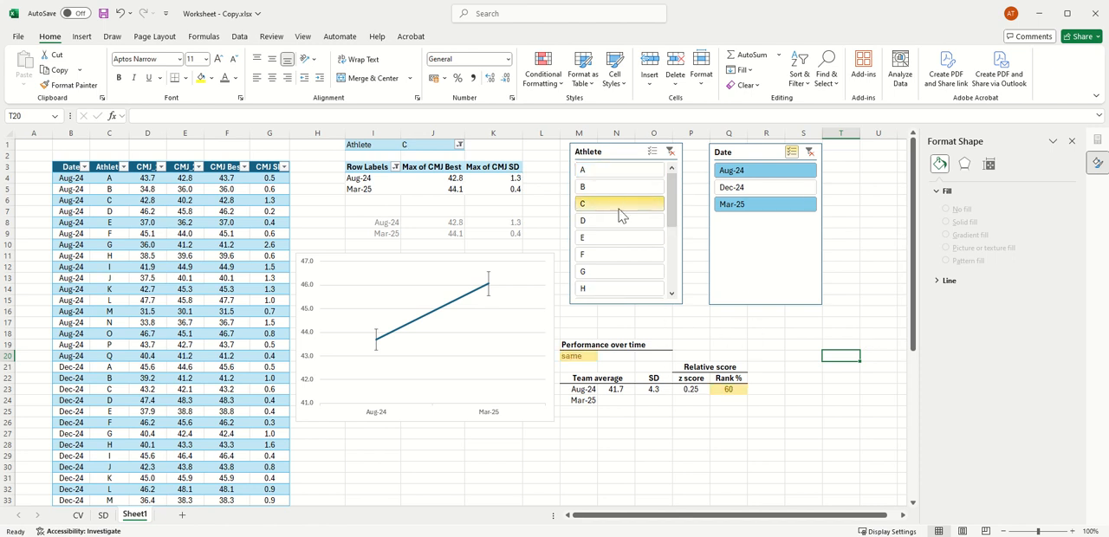
# Step: On the SD sheet, close the Format Shape pane and move the line chart up to directly below the pivot table
pyautogui.click(103, 516)
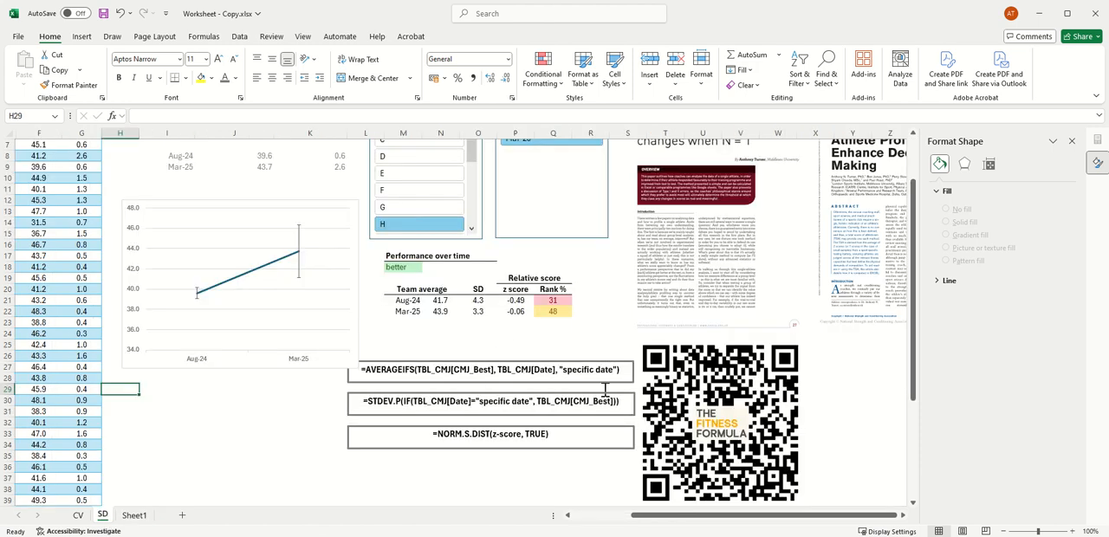
pyautogui.moveTo(882, 517); pyautogui.dragTo(820, 517)
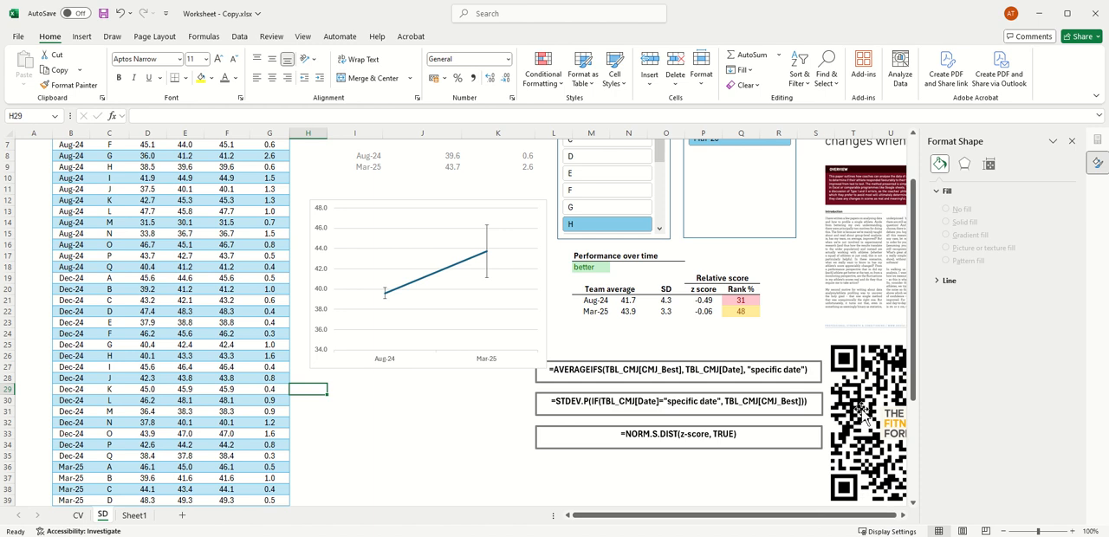
pyautogui.scroll(2, 916, 346)
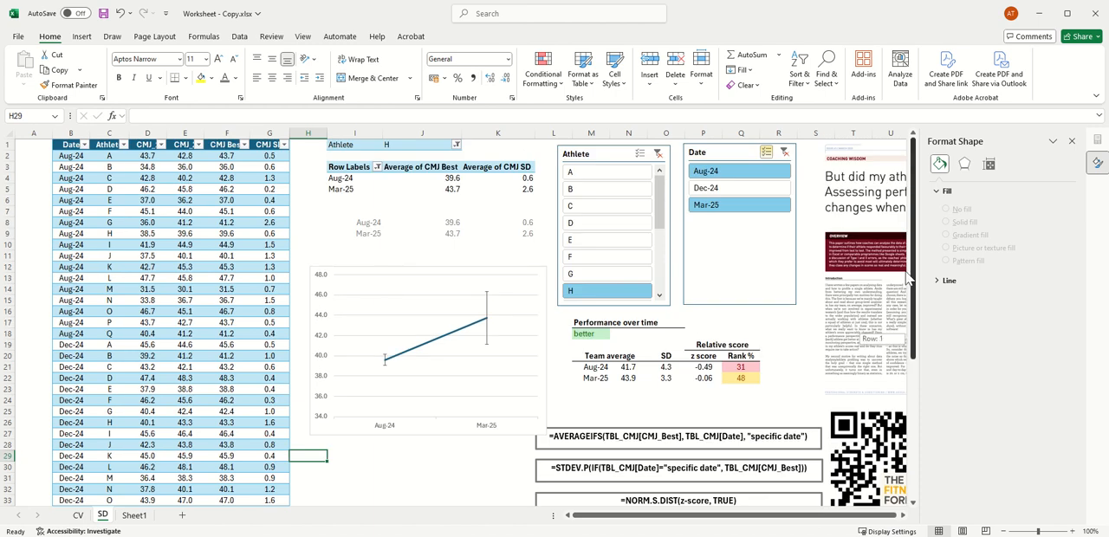
pyautogui.click(1072, 140)
pyautogui.moveTo(465, 272); pyautogui.dragTo(466, 205)
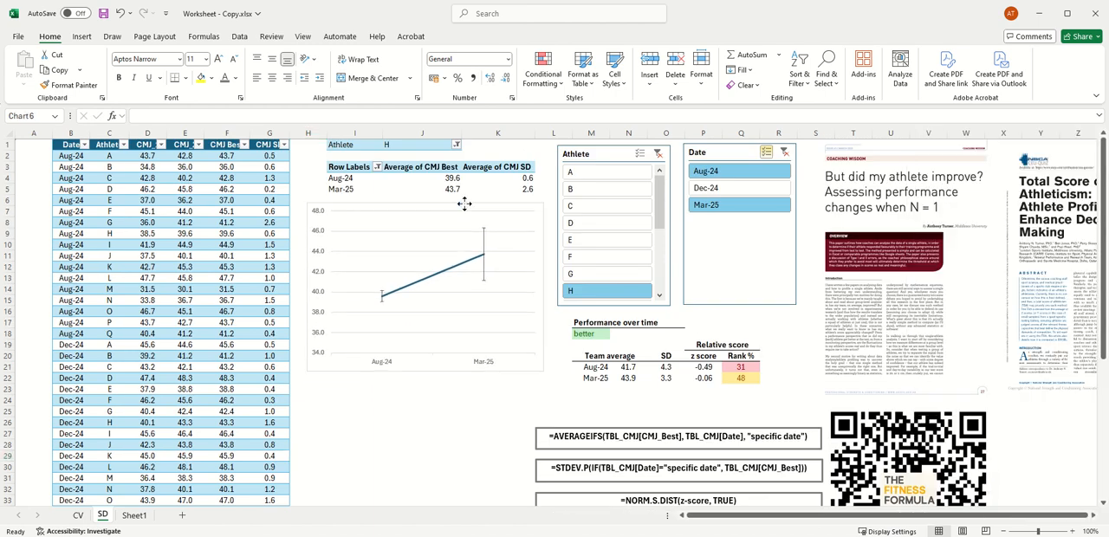
# Step: Filter the SD sheet's dashboard to athletes C, B, A and H in turn to compare their charts and ranks
pyautogui.click(606, 206)
pyautogui.click(619, 188)
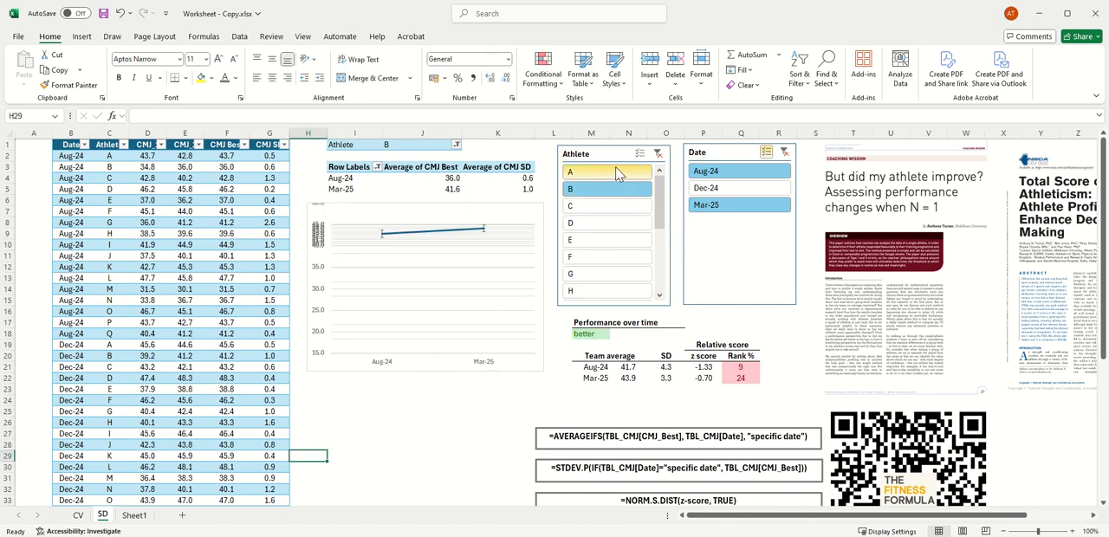
pyautogui.click(620, 292)
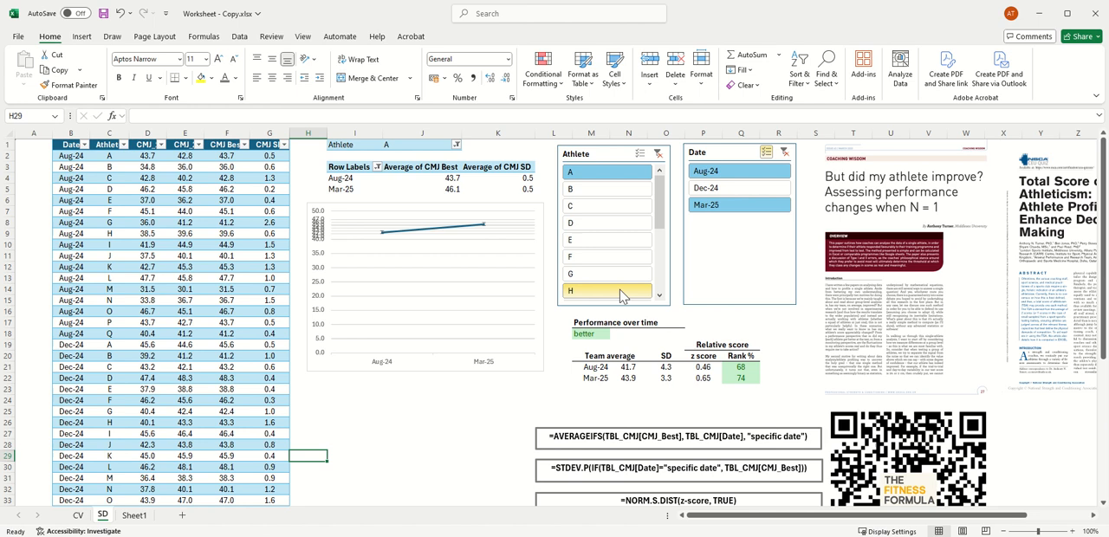